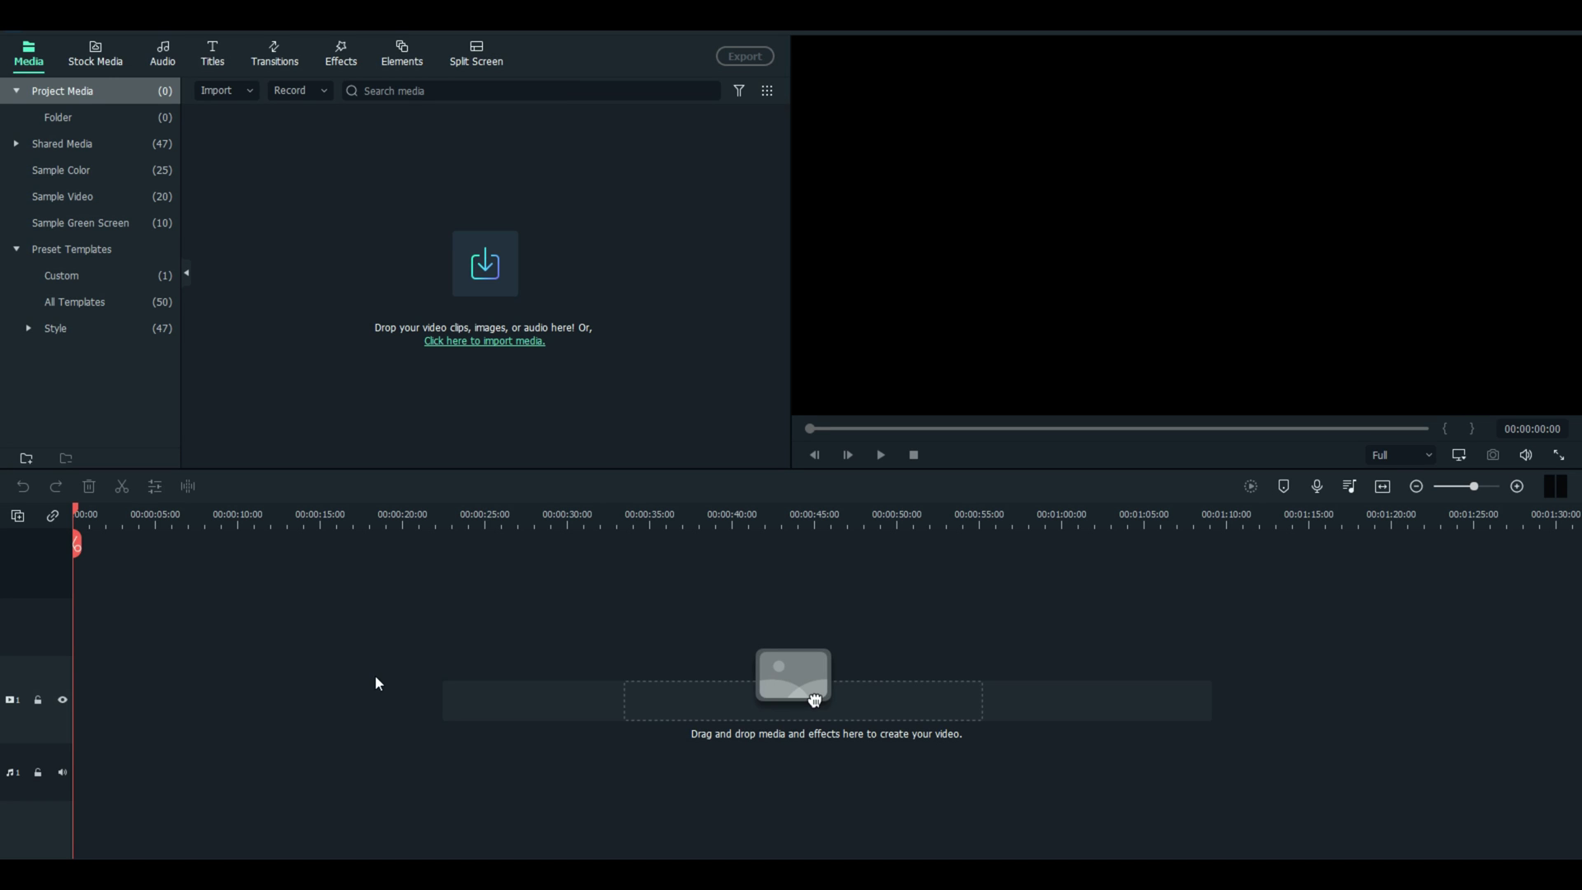
- Add the WordArt titles Art Title 01, 02, 03, 04, 16 and 11 one after another to the timeline
{"action": "left_click", "coordinate": [213, 58]}
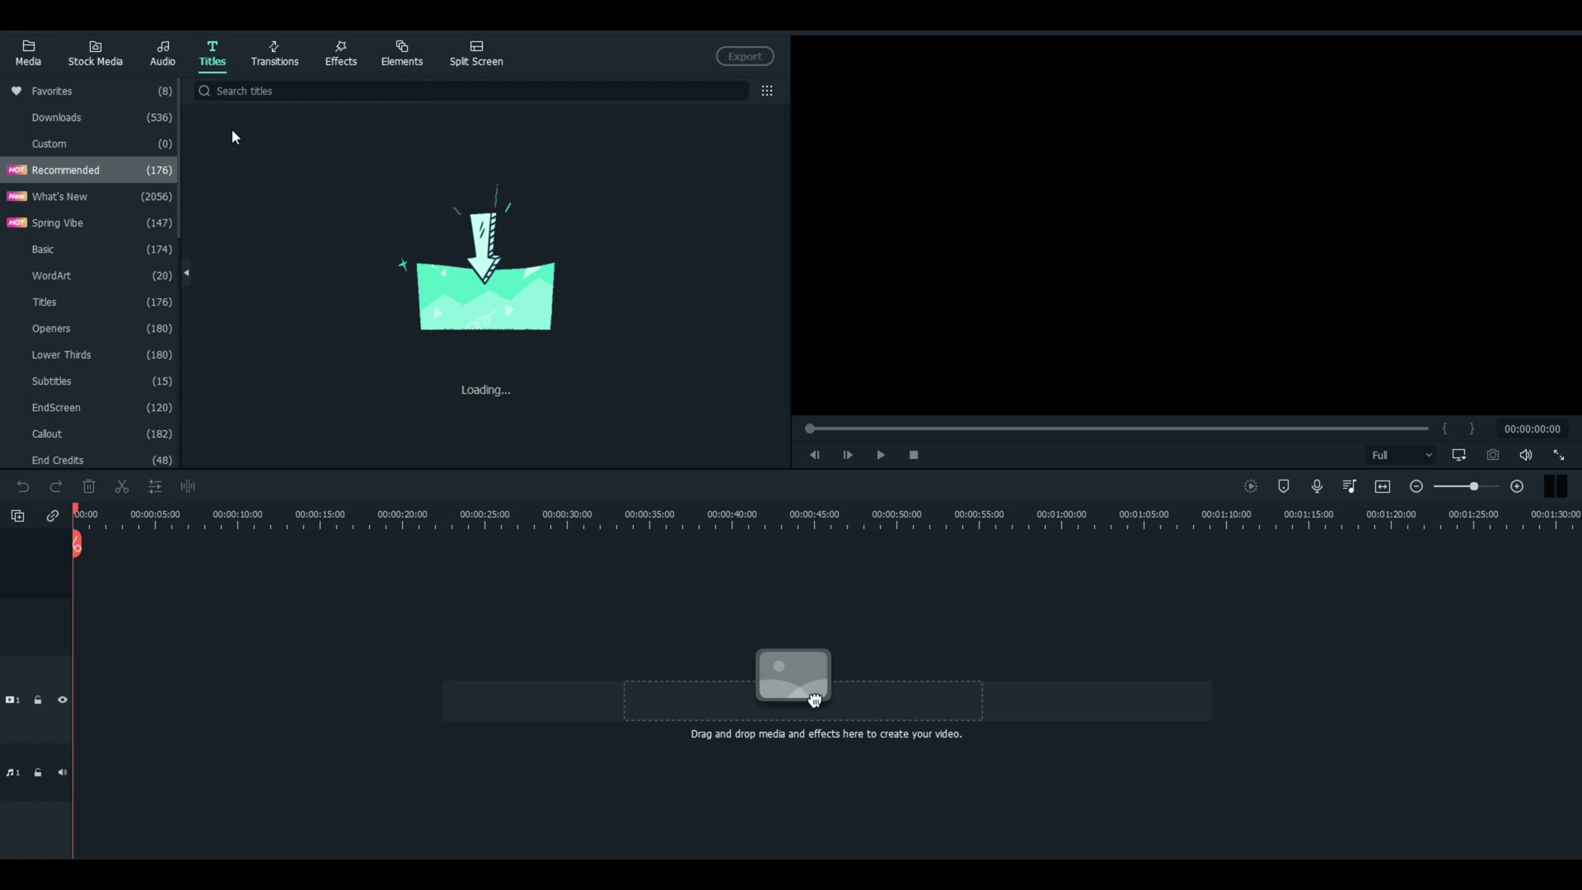
{"action": "left_click", "coordinate": [71, 275]}
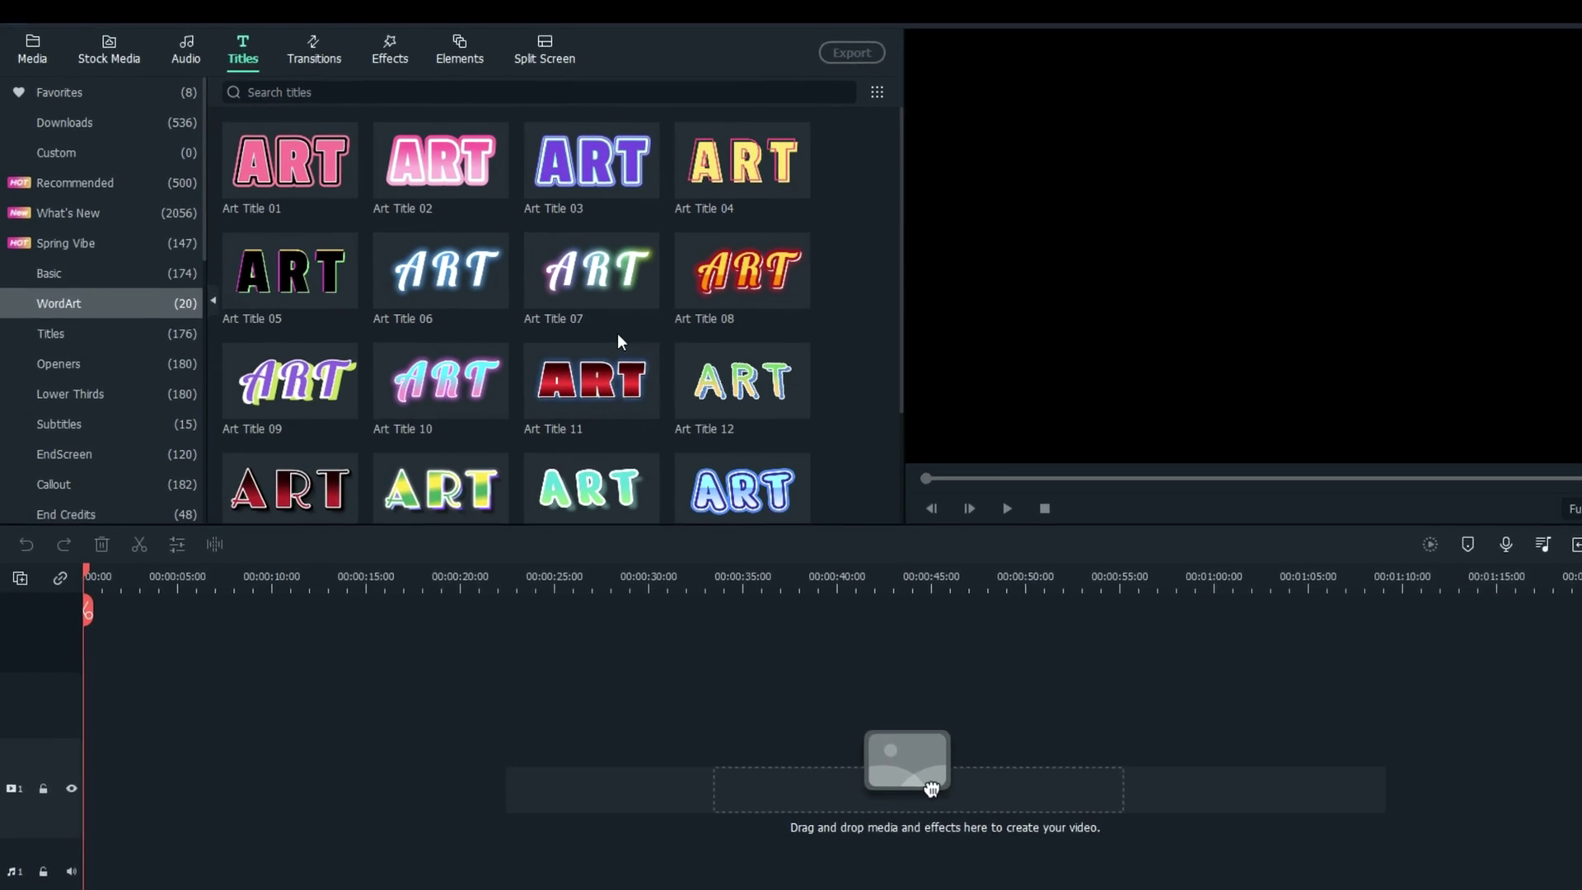
{"action": "mouse_move", "coordinate": [299, 175]}
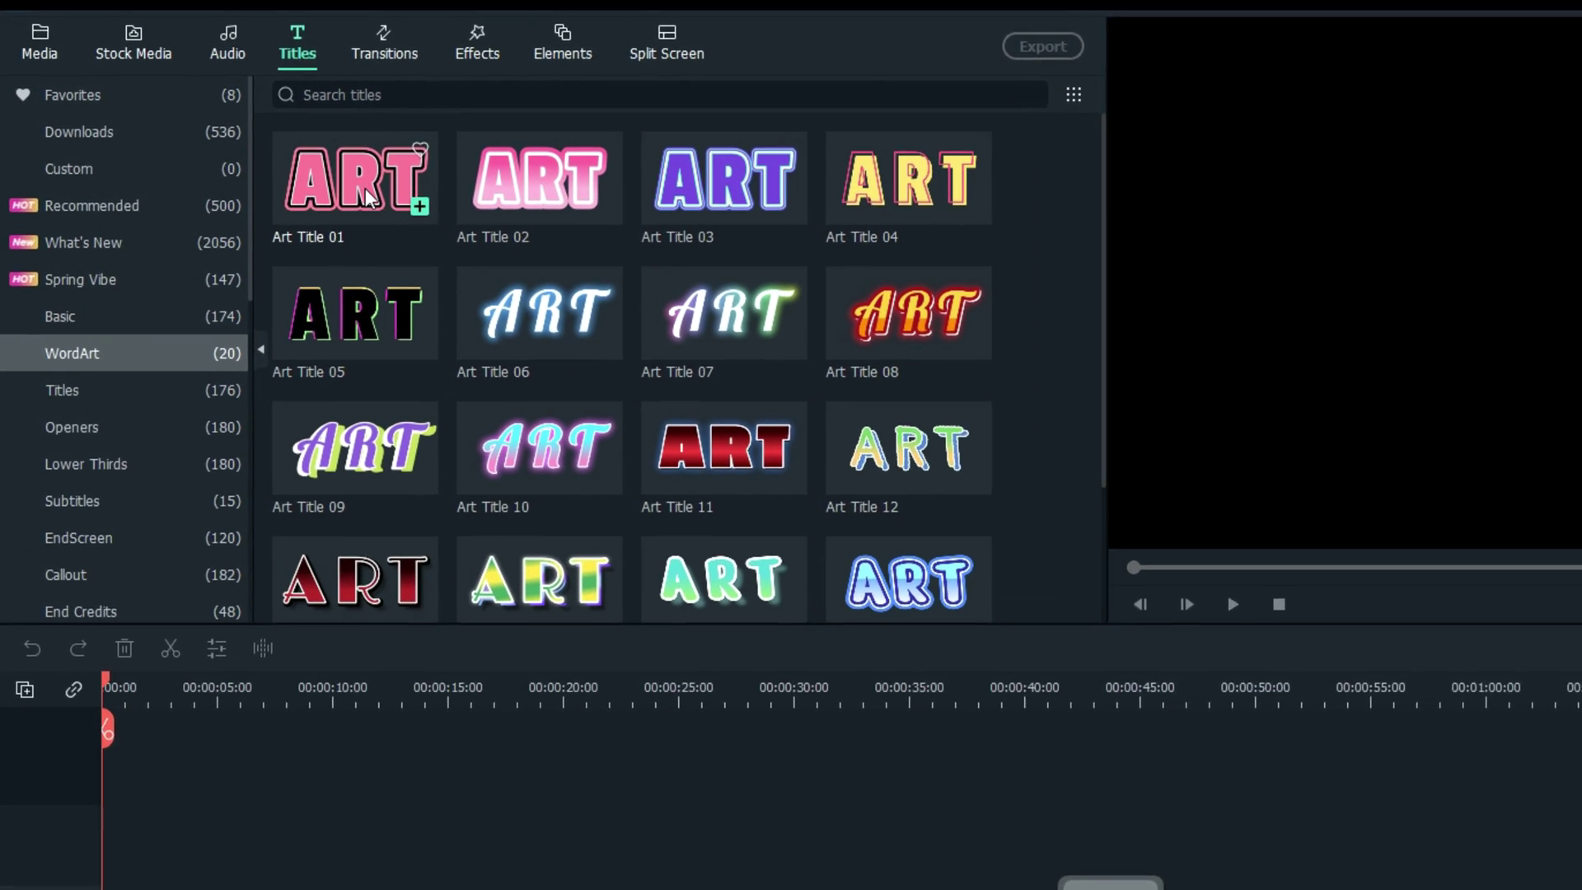
{"action": "left_click", "coordinate": [420, 206]}
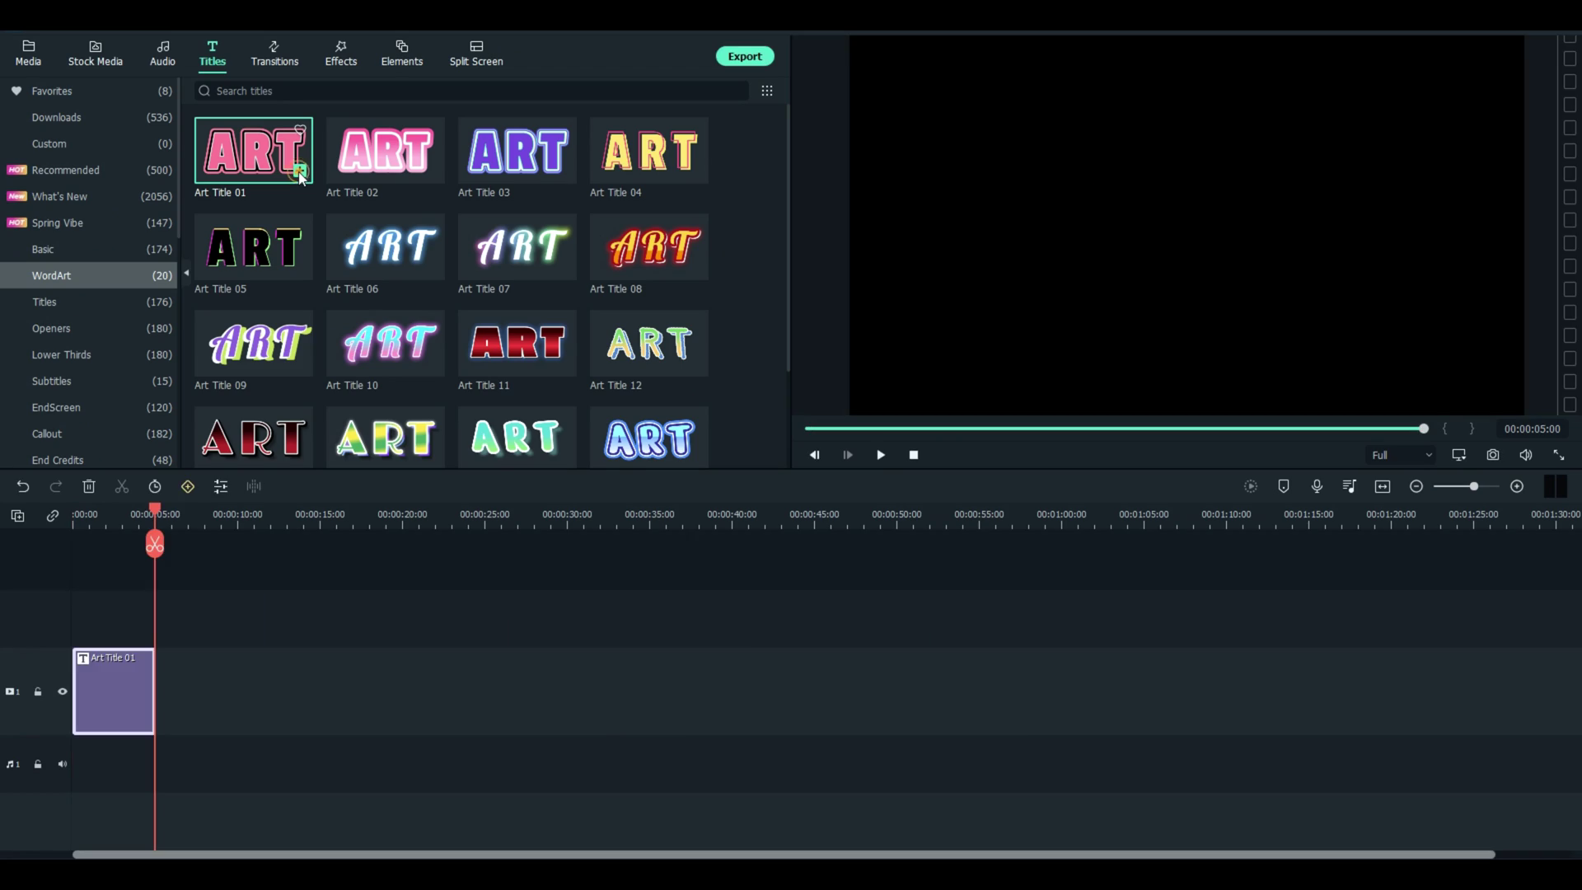
{"action": "left_click", "coordinate": [432, 171]}
{"action": "left_click", "coordinate": [564, 170]}
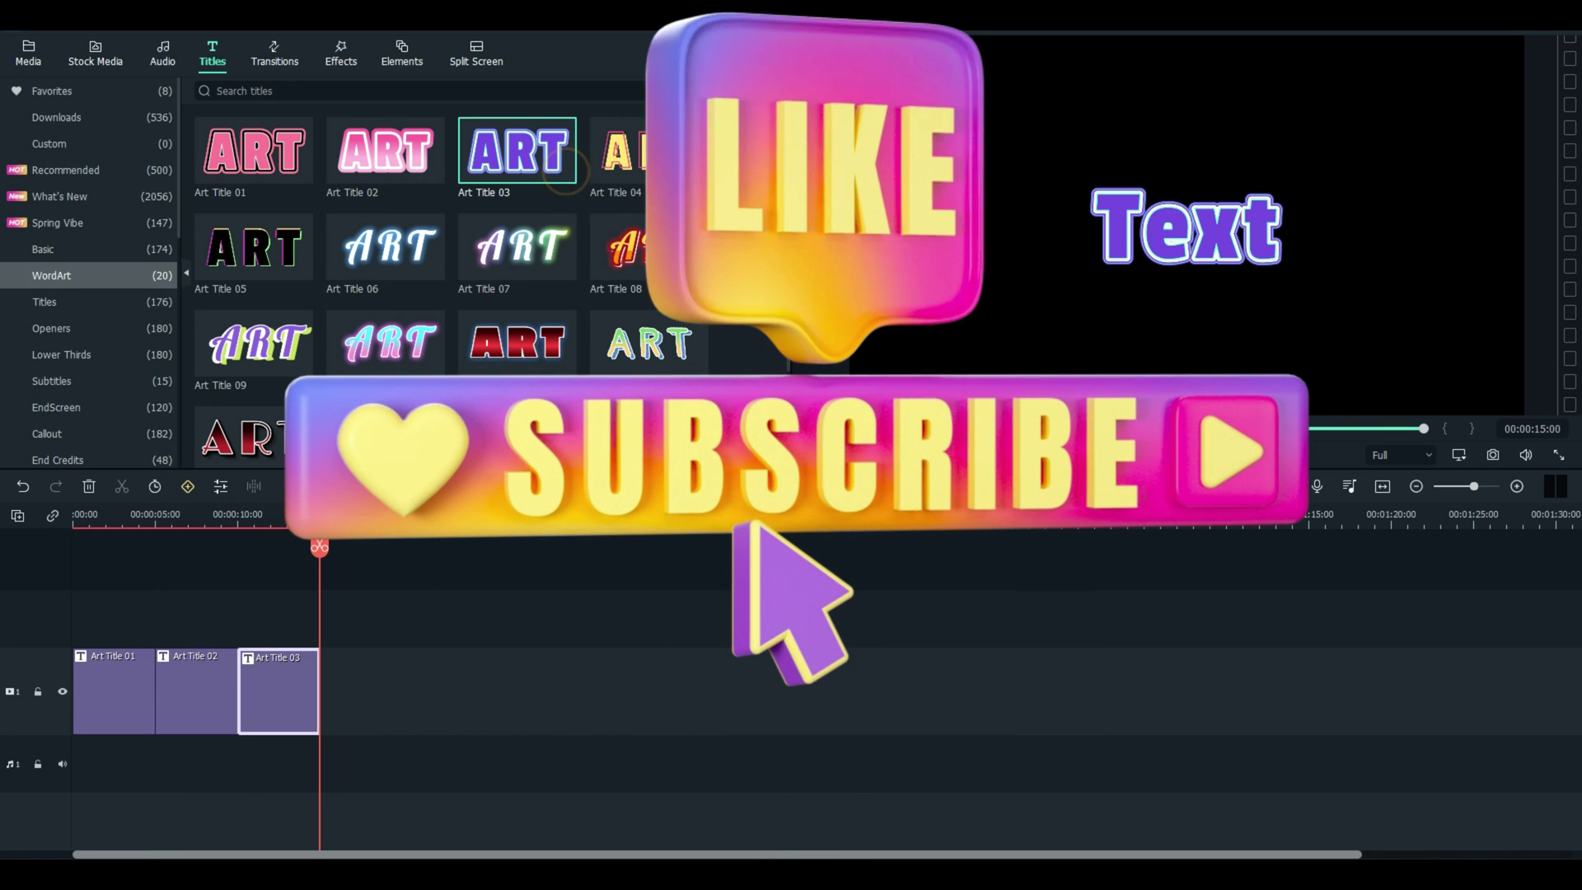
{"action": "left_click", "coordinate": [695, 171]}
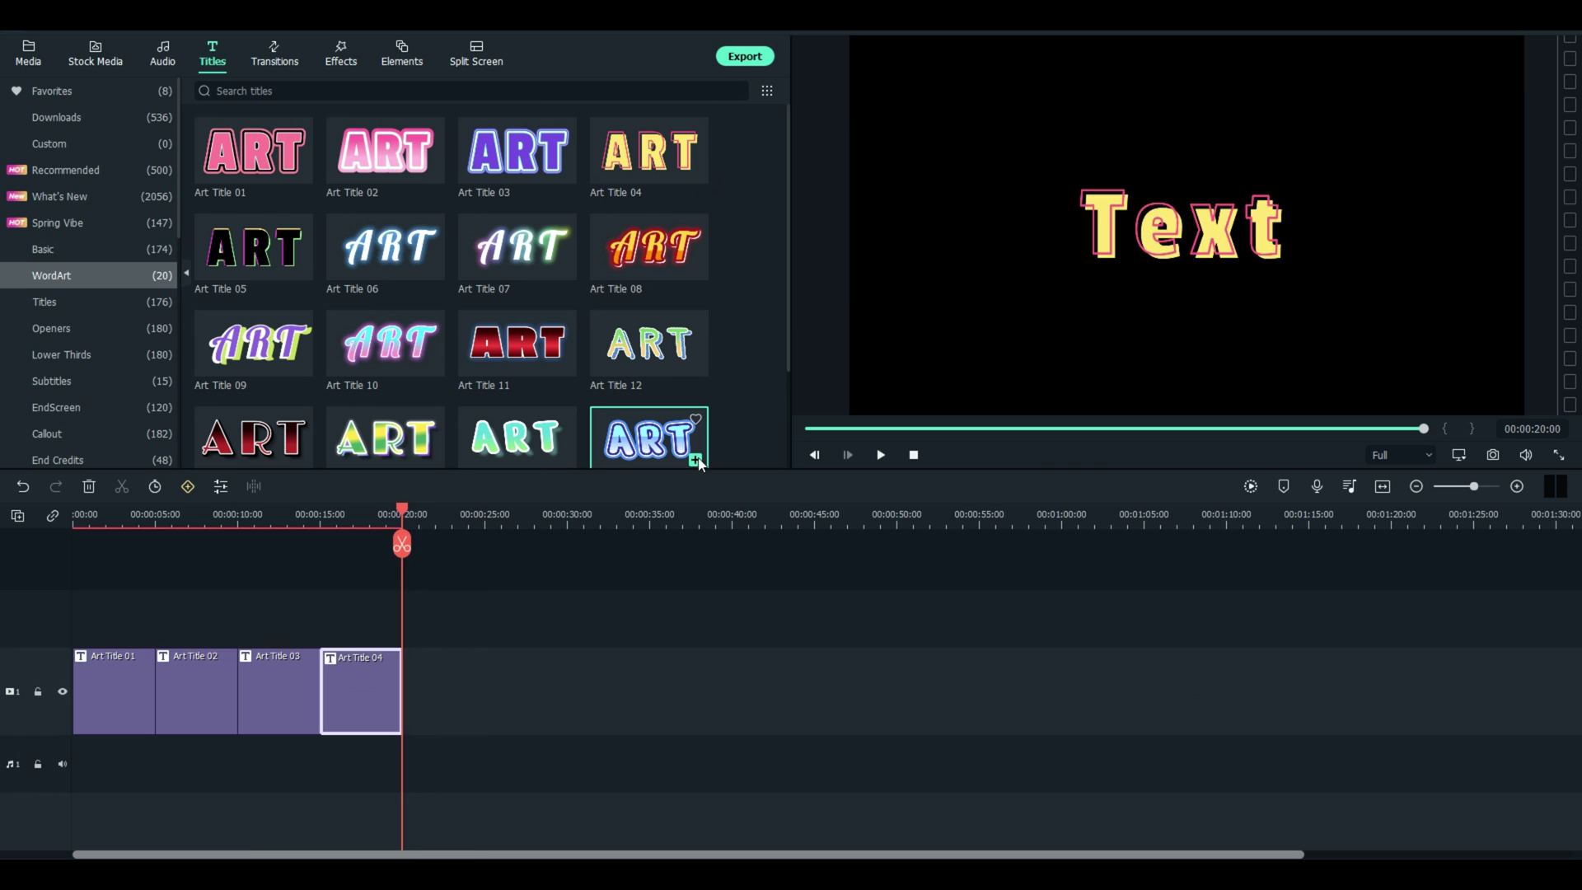
{"action": "left_click", "coordinate": [696, 455]}
{"action": "scroll", "coordinate": [576, 372], "scroll_direction": "down", "scroll_amount": 1}
{"action": "left_click", "coordinate": [563, 330]}
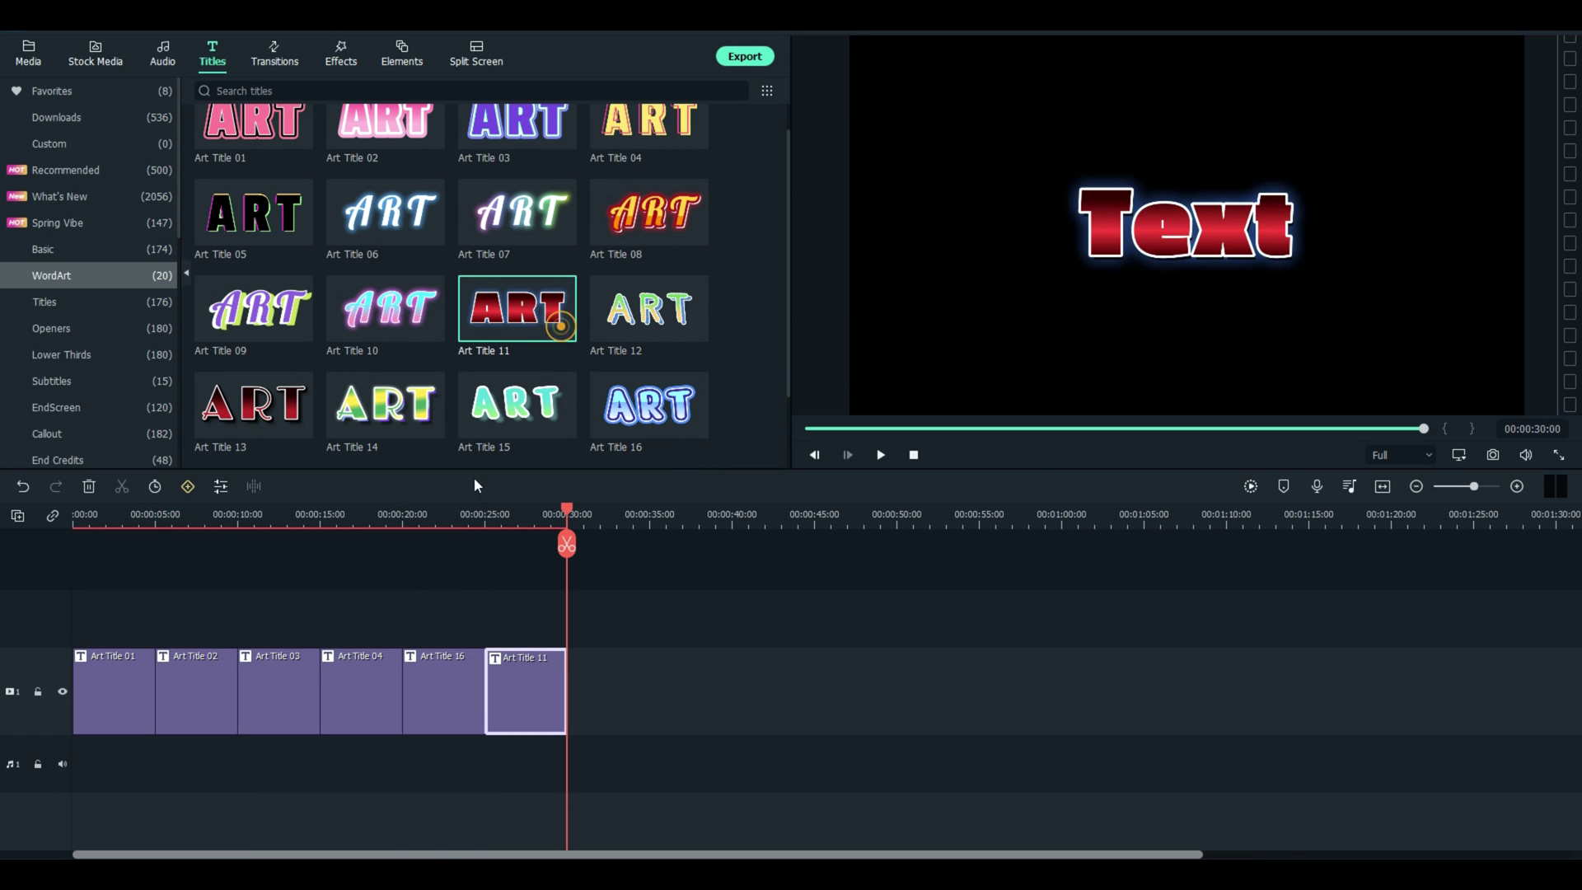
- Replace the Art Title 16 clip's text with "Filmora Effects" on a single line
{"action": "key", "text": "Home"}
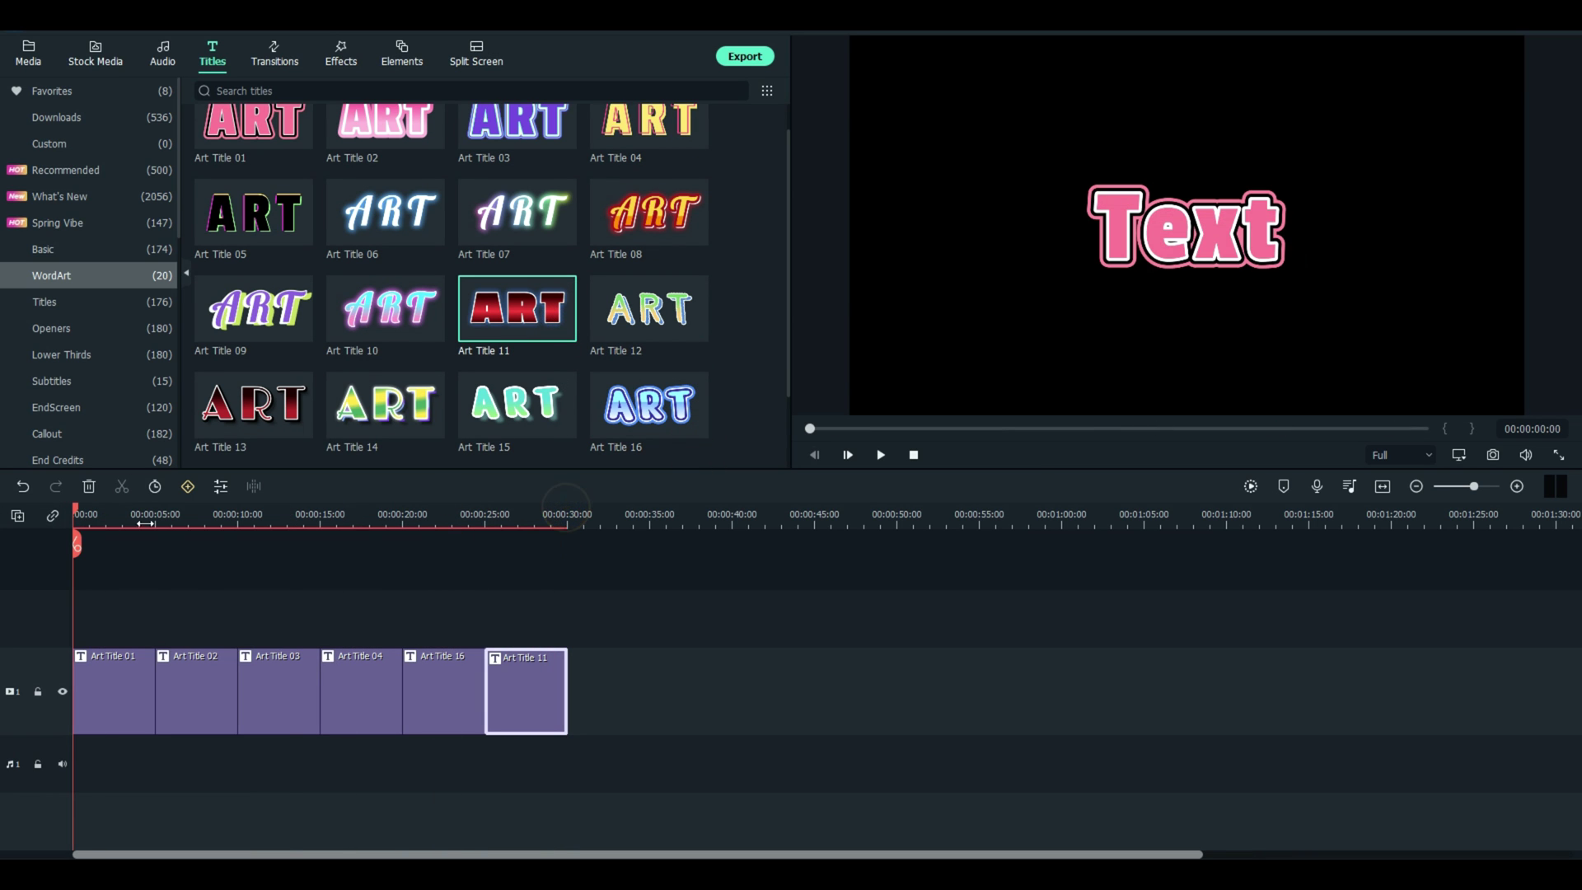
{"action": "left_click_drag", "start_coordinate": [75, 510], "coordinate": [119, 516]}
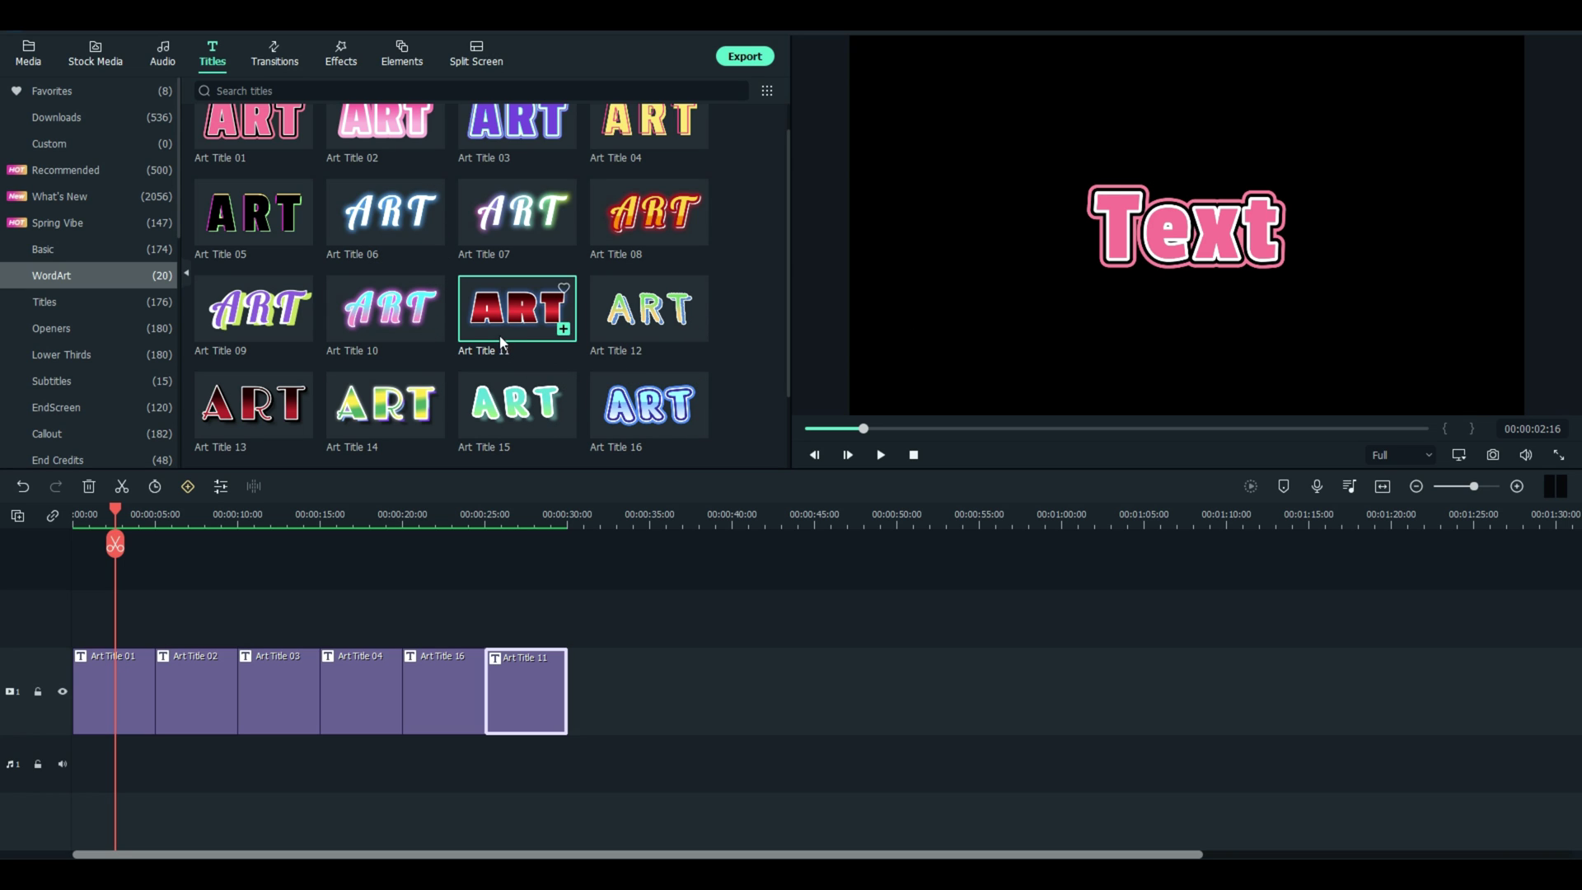
{"action": "left_click_drag", "start_coordinate": [117, 516], "coordinate": [439, 524]}
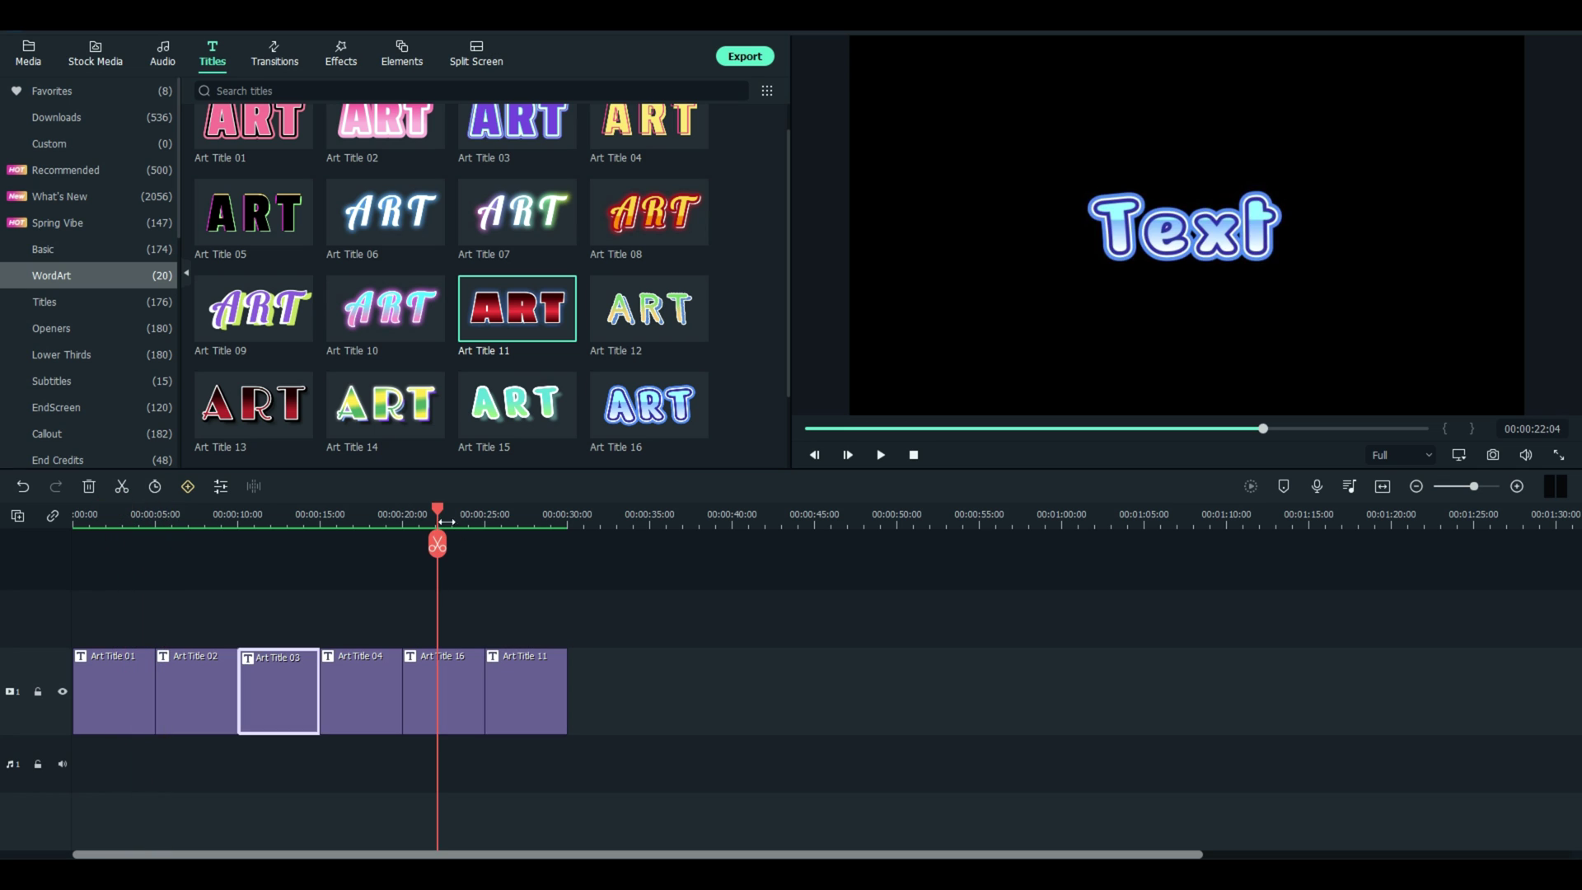
{"action": "left_click", "coordinate": [455, 713]}
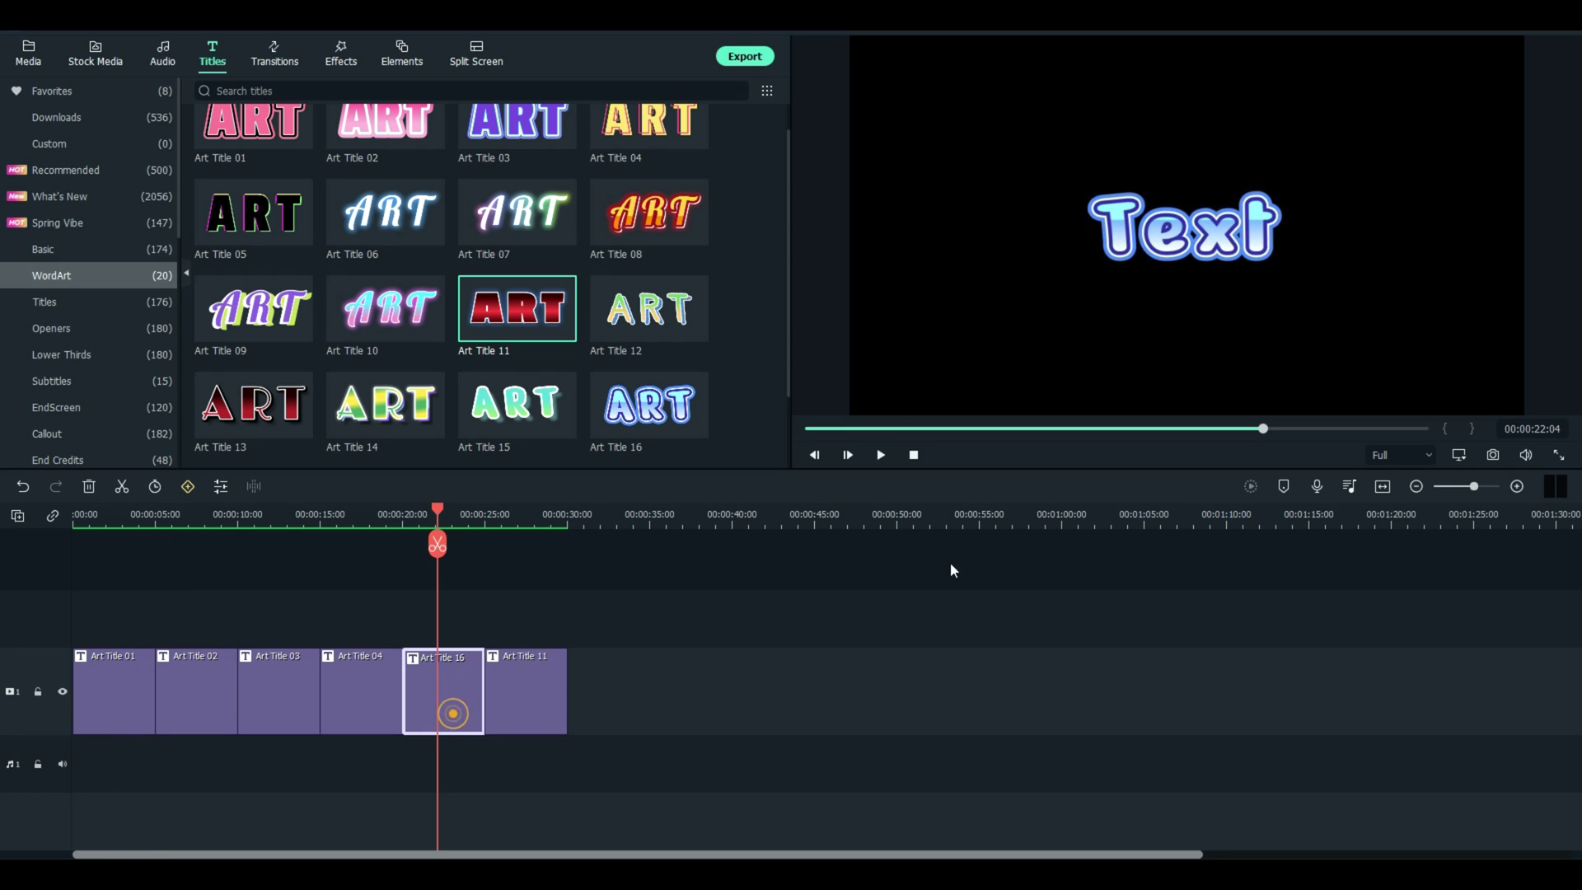
{"action": "double_click", "coordinate": [1188, 255]}
{"action": "left_click", "coordinate": [352, 172]}
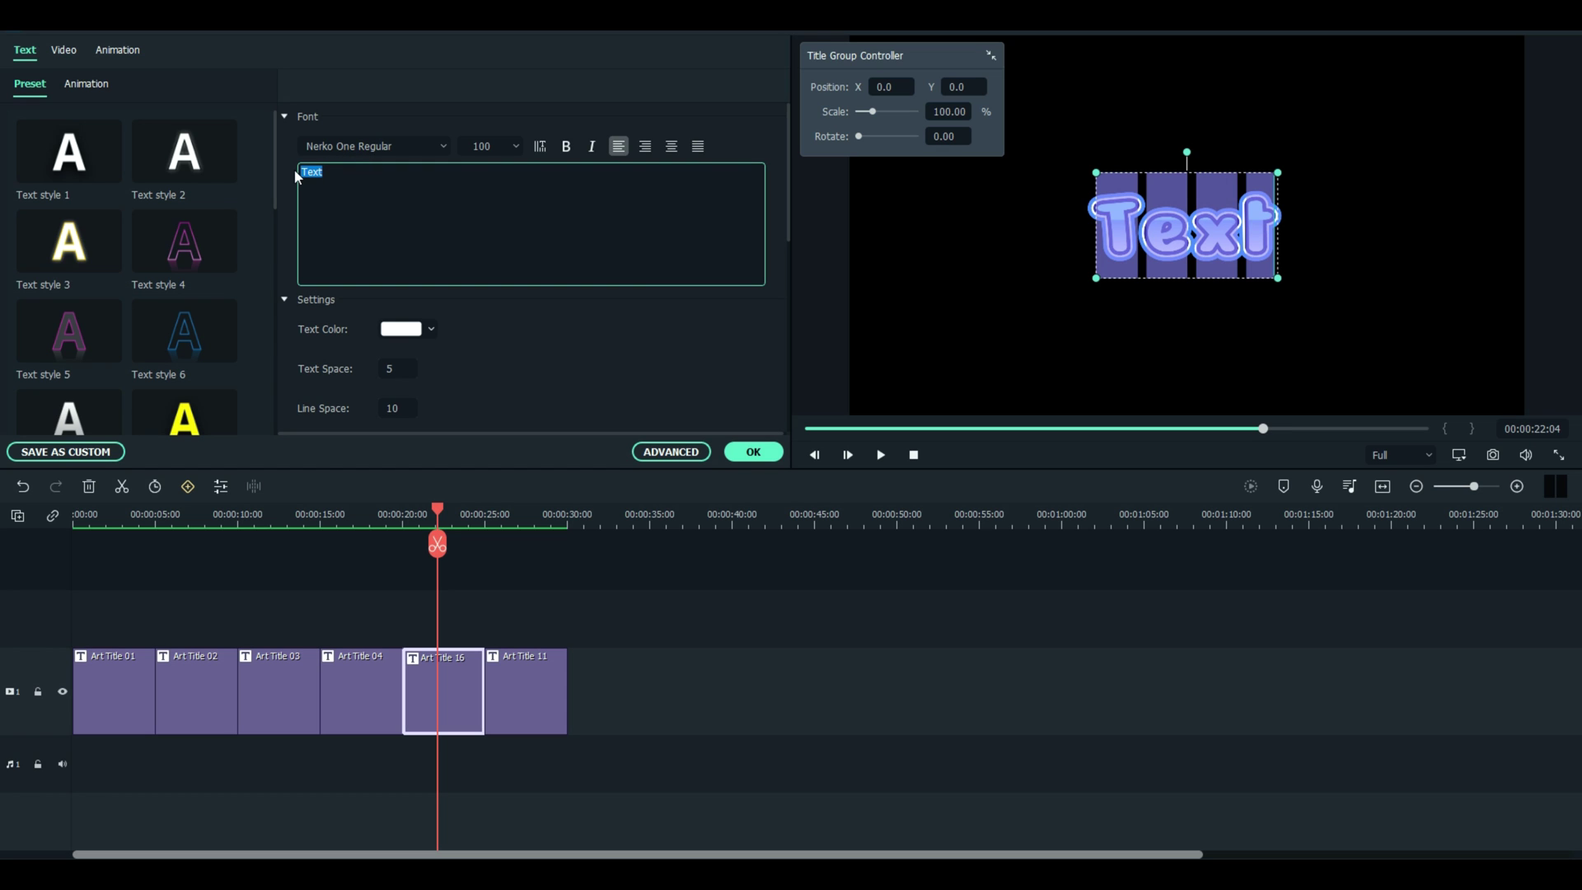
{"action": "type", "text": "Fil"}
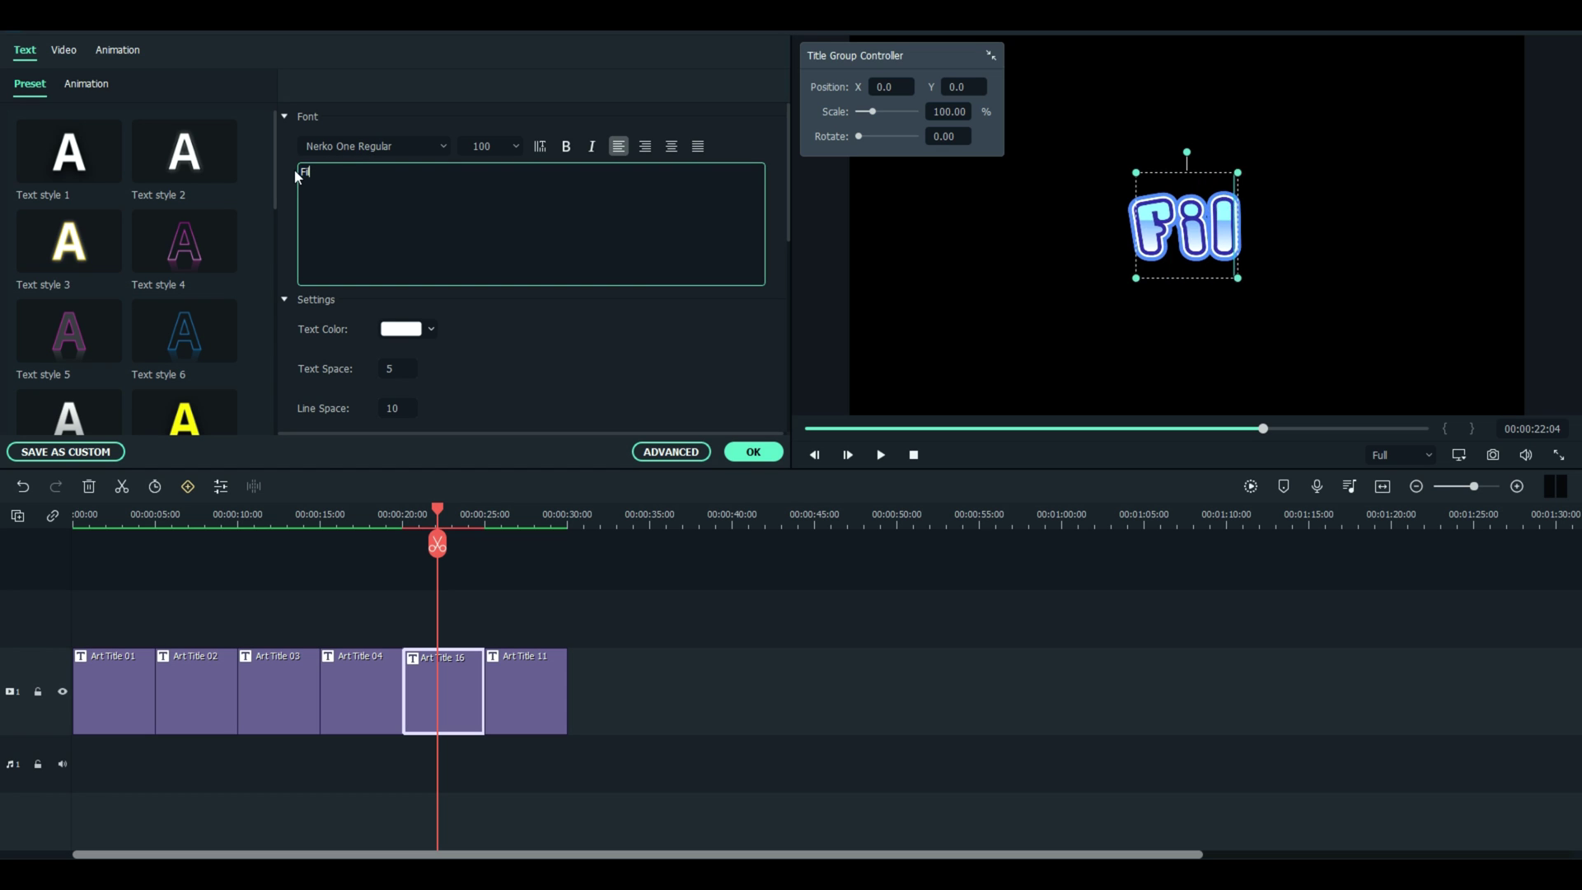
{"action": "type", "text": "mora Effects"}
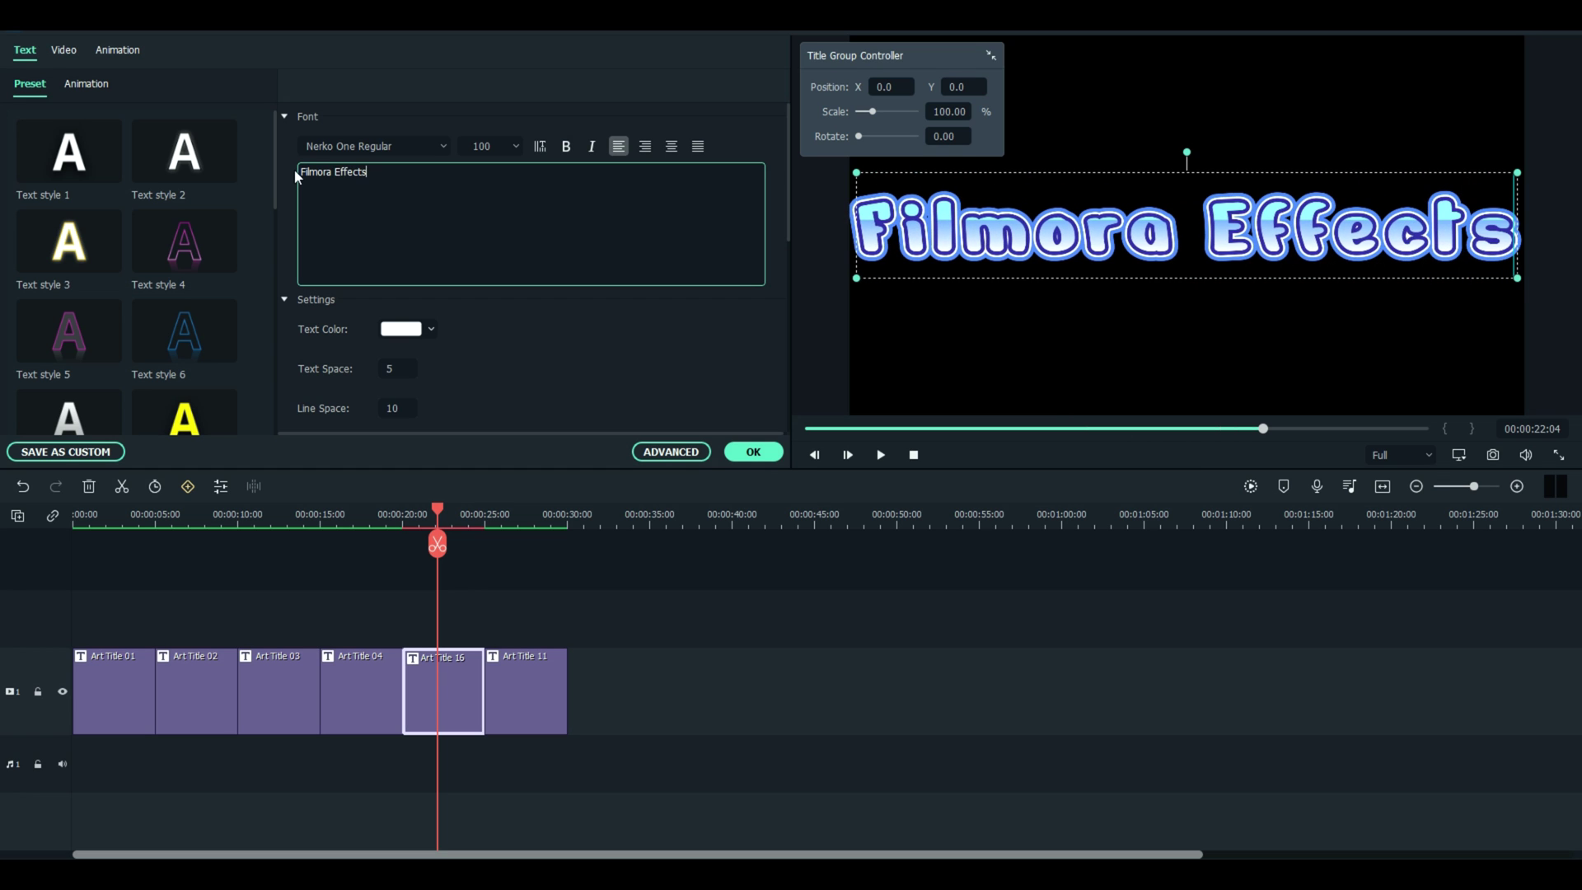
{"action": "key", "text": "Return"}
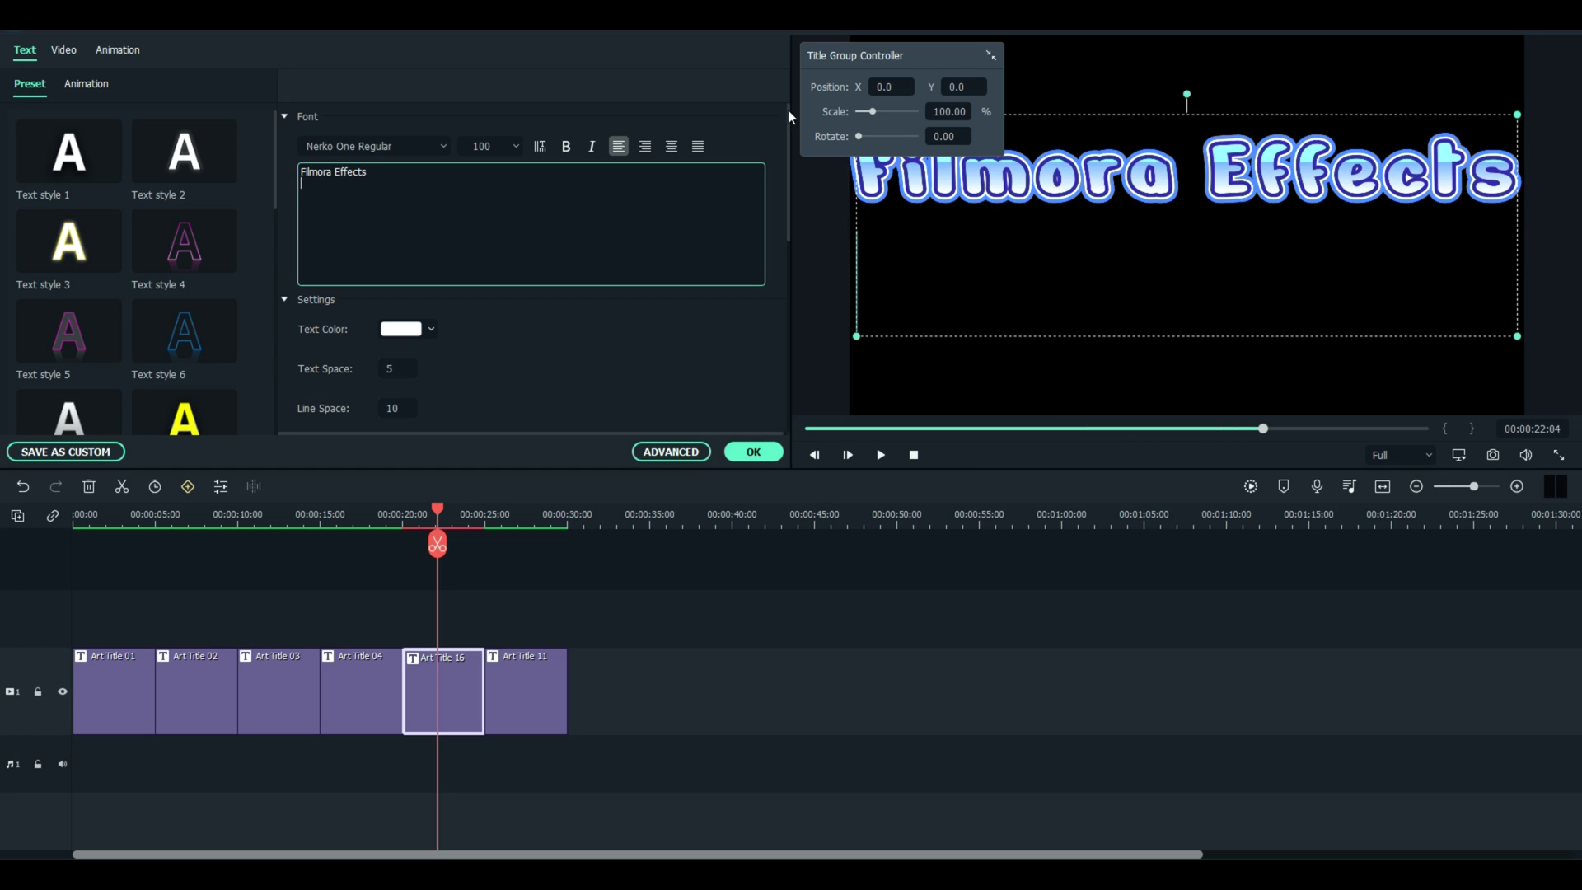
{"action": "left_click", "coordinate": [393, 173]}
{"action": "key", "text": "Delete"}
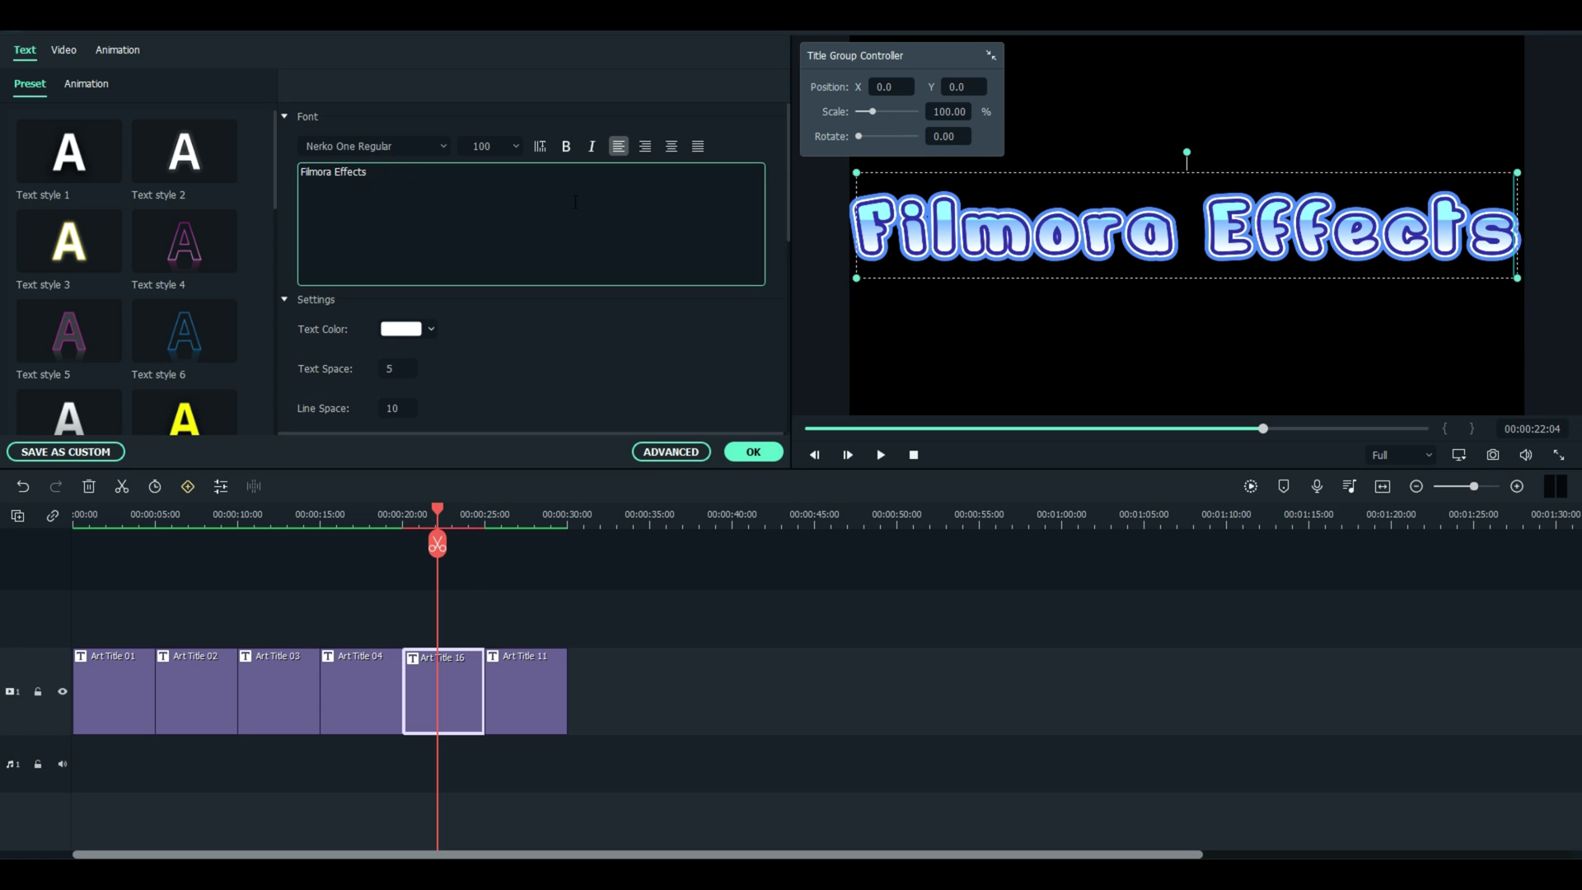
- Shrink the "Filmora Effects" title to font size 98 and thicken its text border with the advanced text settings
{"action": "left_click_drag", "start_coordinate": [854, 277], "coordinate": [1105, 278]}
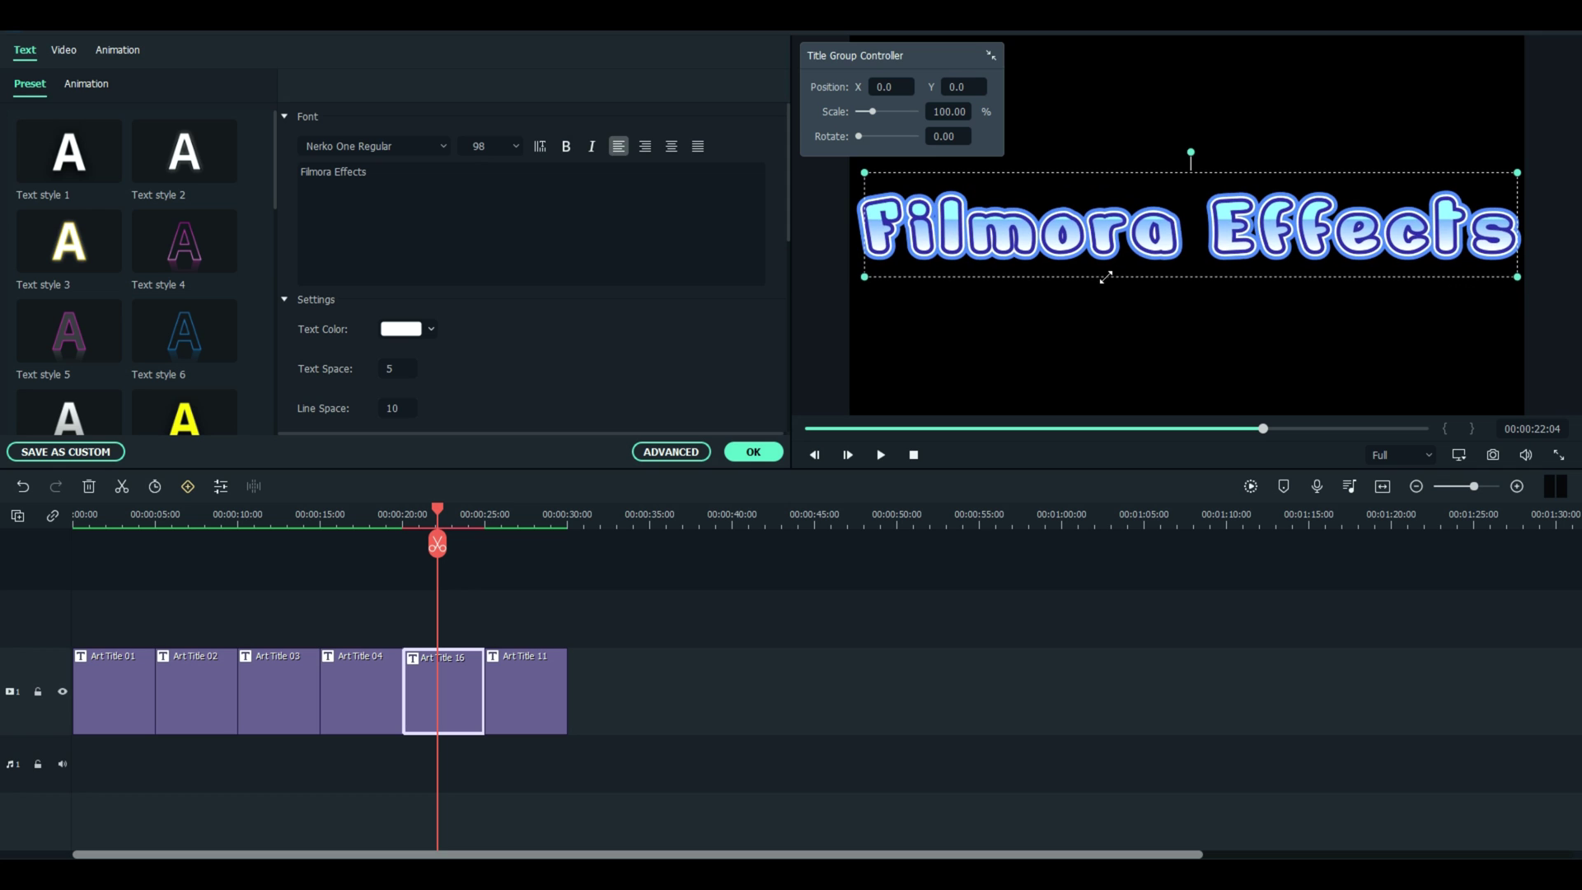
{"action": "left_click", "coordinate": [667, 451]}
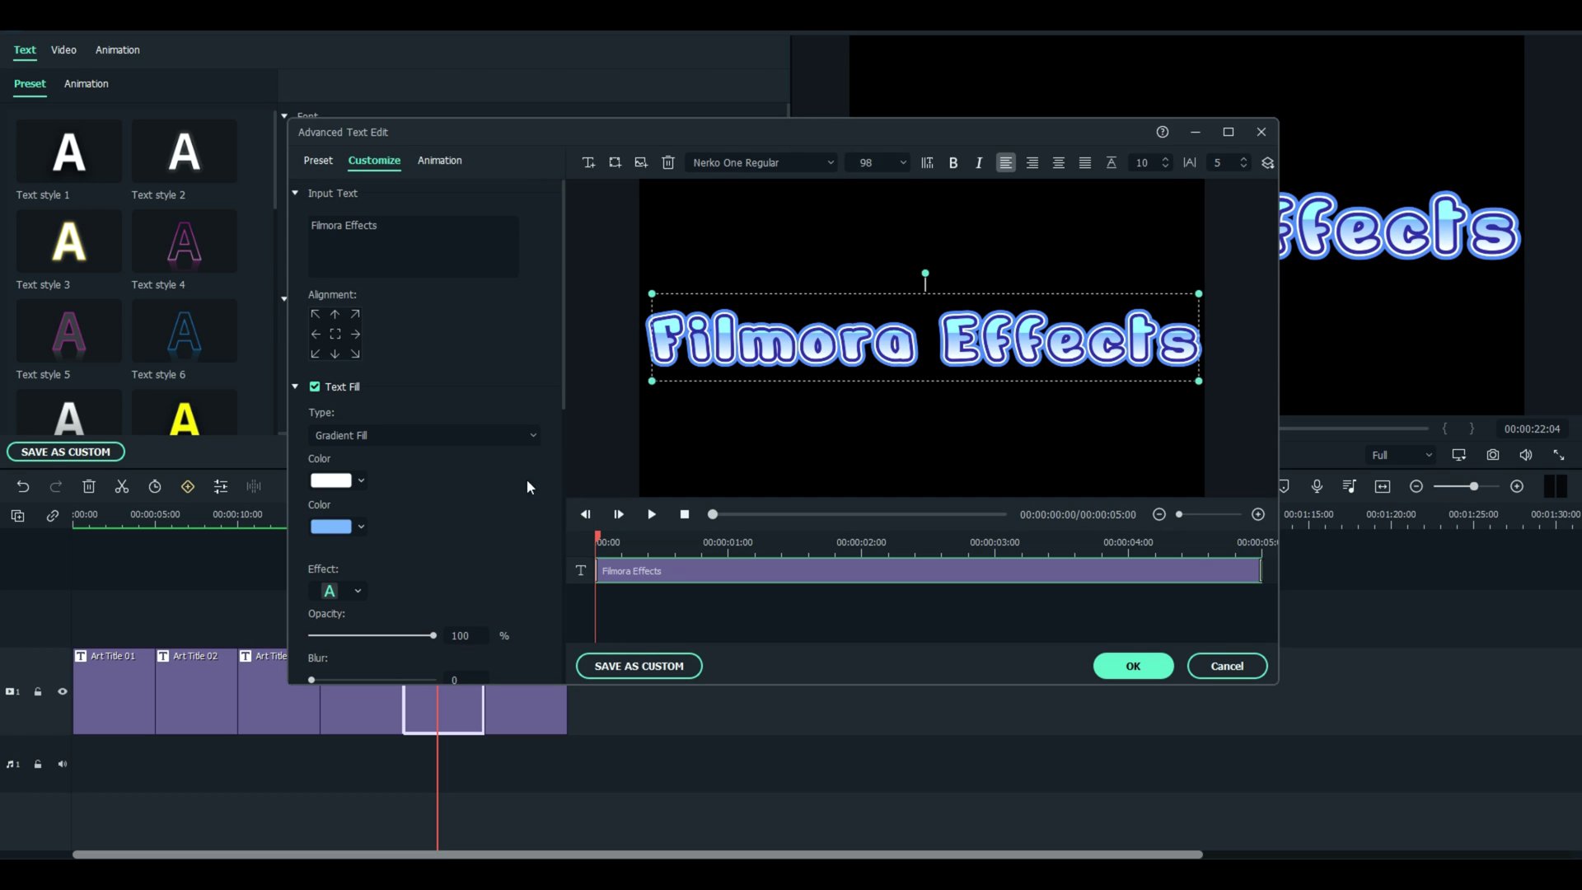
{"action": "scroll", "coordinate": [398, 455], "scroll_direction": "down", "scroll_amount": 6}
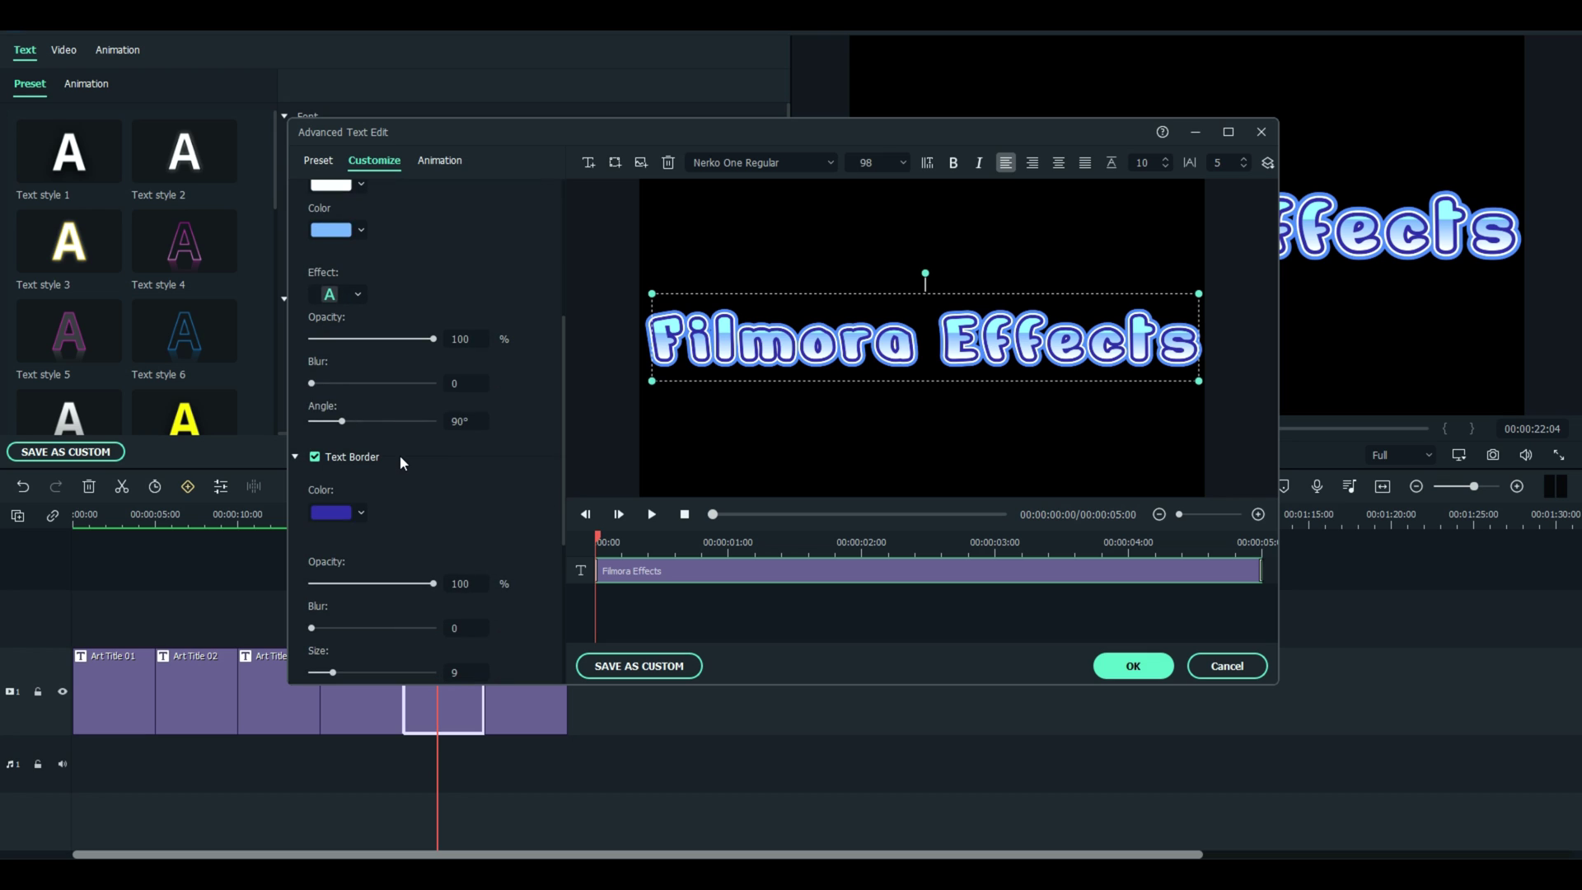
{"action": "scroll", "coordinate": [394, 448], "scroll_direction": "down", "scroll_amount": 4}
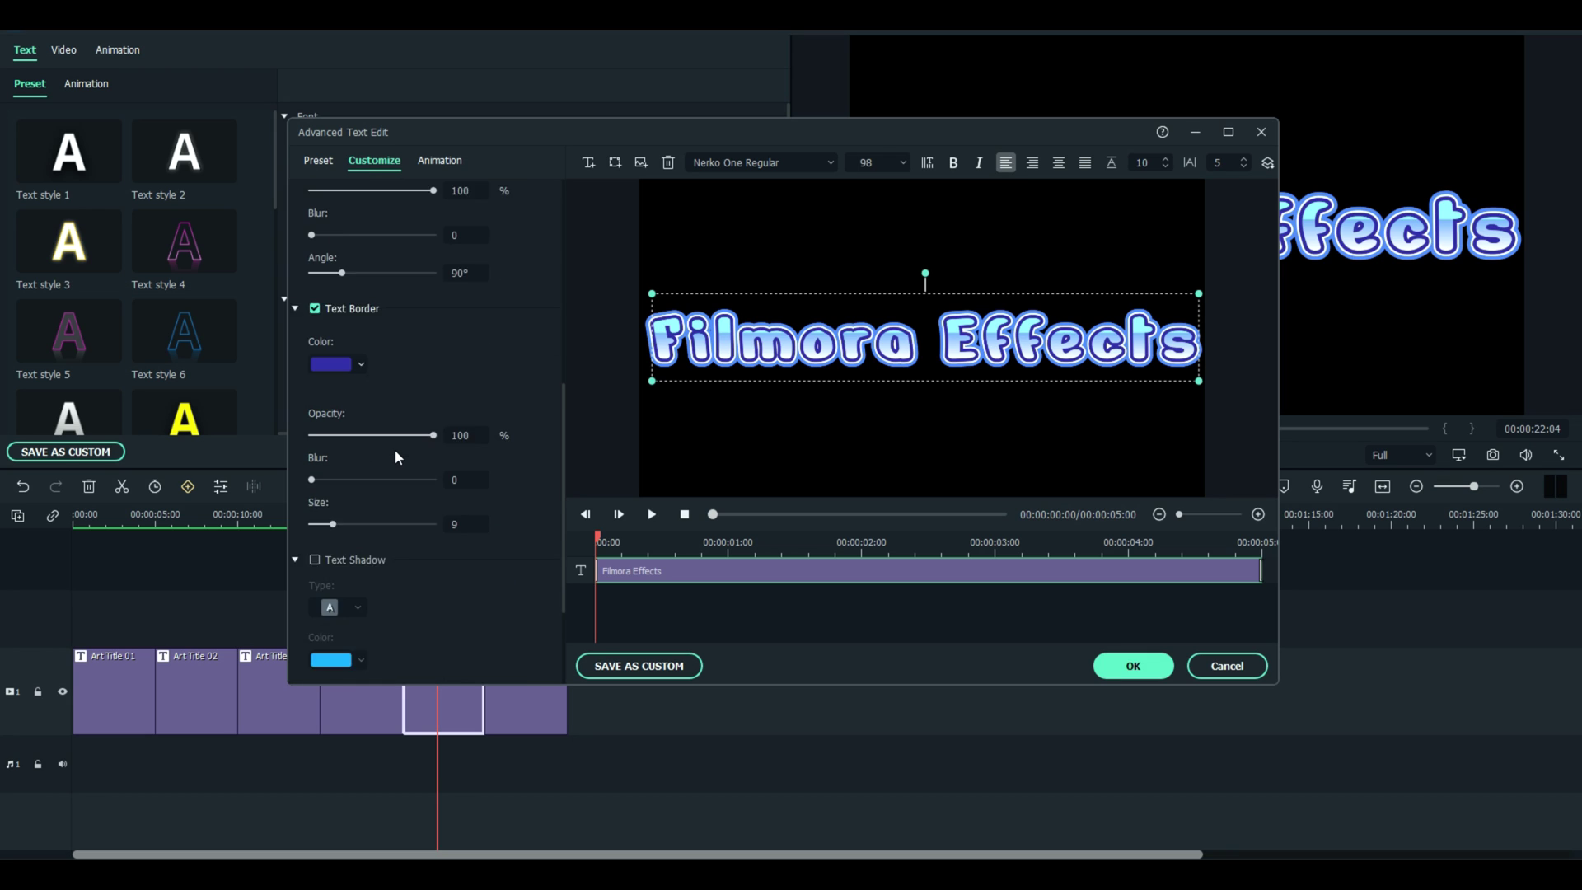
{"action": "left_click_drag", "start_coordinate": [332, 476], "coordinate": [351, 476]}
{"action": "left_click", "coordinate": [1133, 665]}
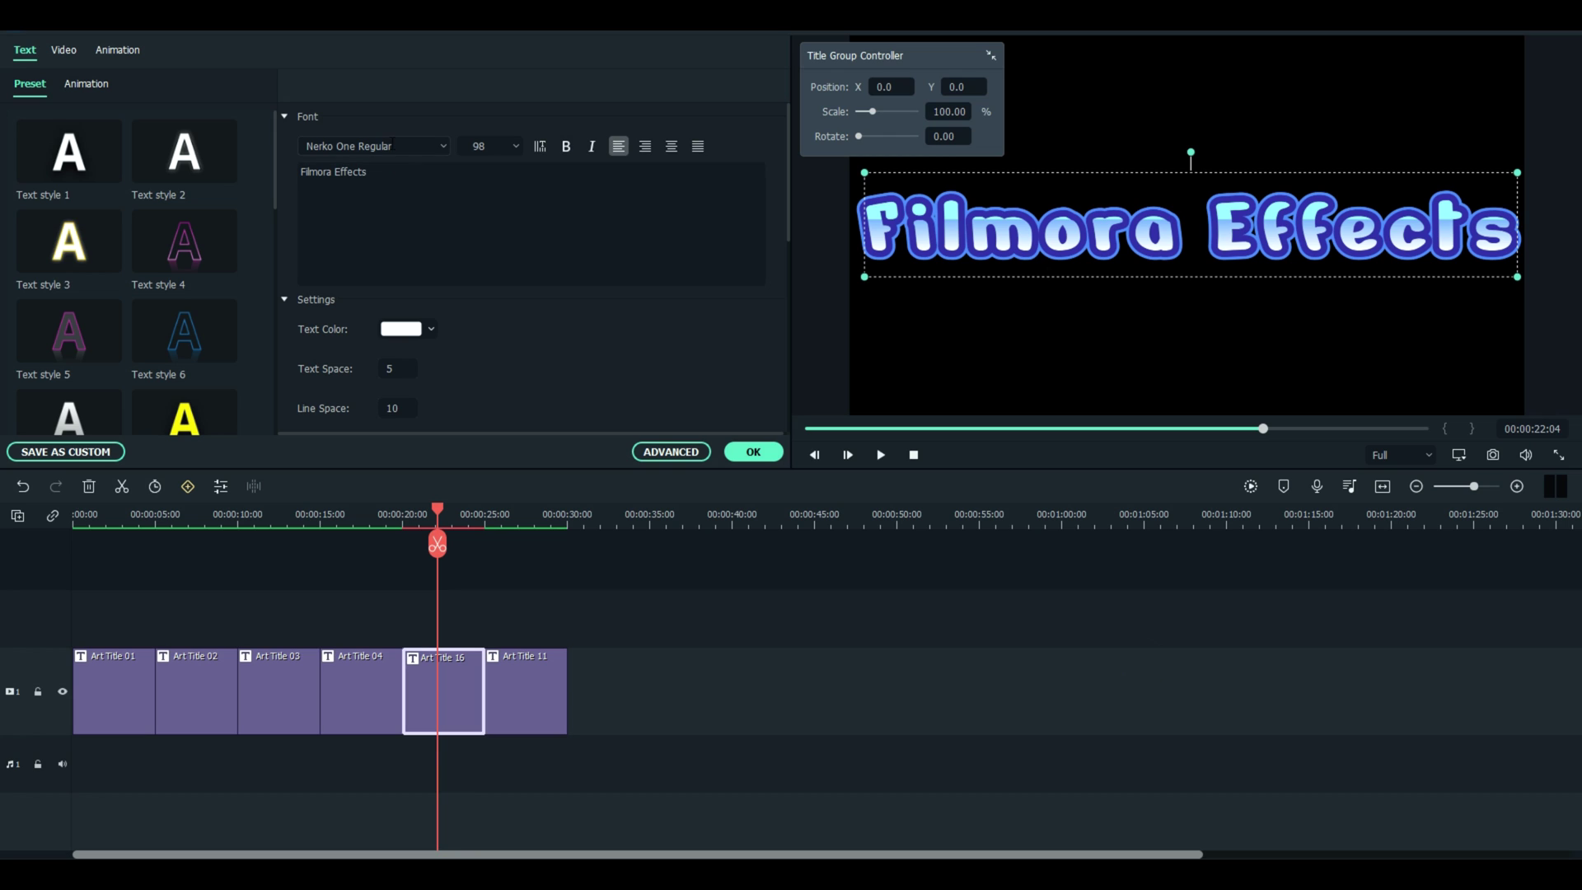
- Collapse the Title Group Controller, change the "Filmora Effects" font to MyriadPro-SemiboldIt, and apply the title edits
{"action": "left_click", "coordinate": [990, 55]}
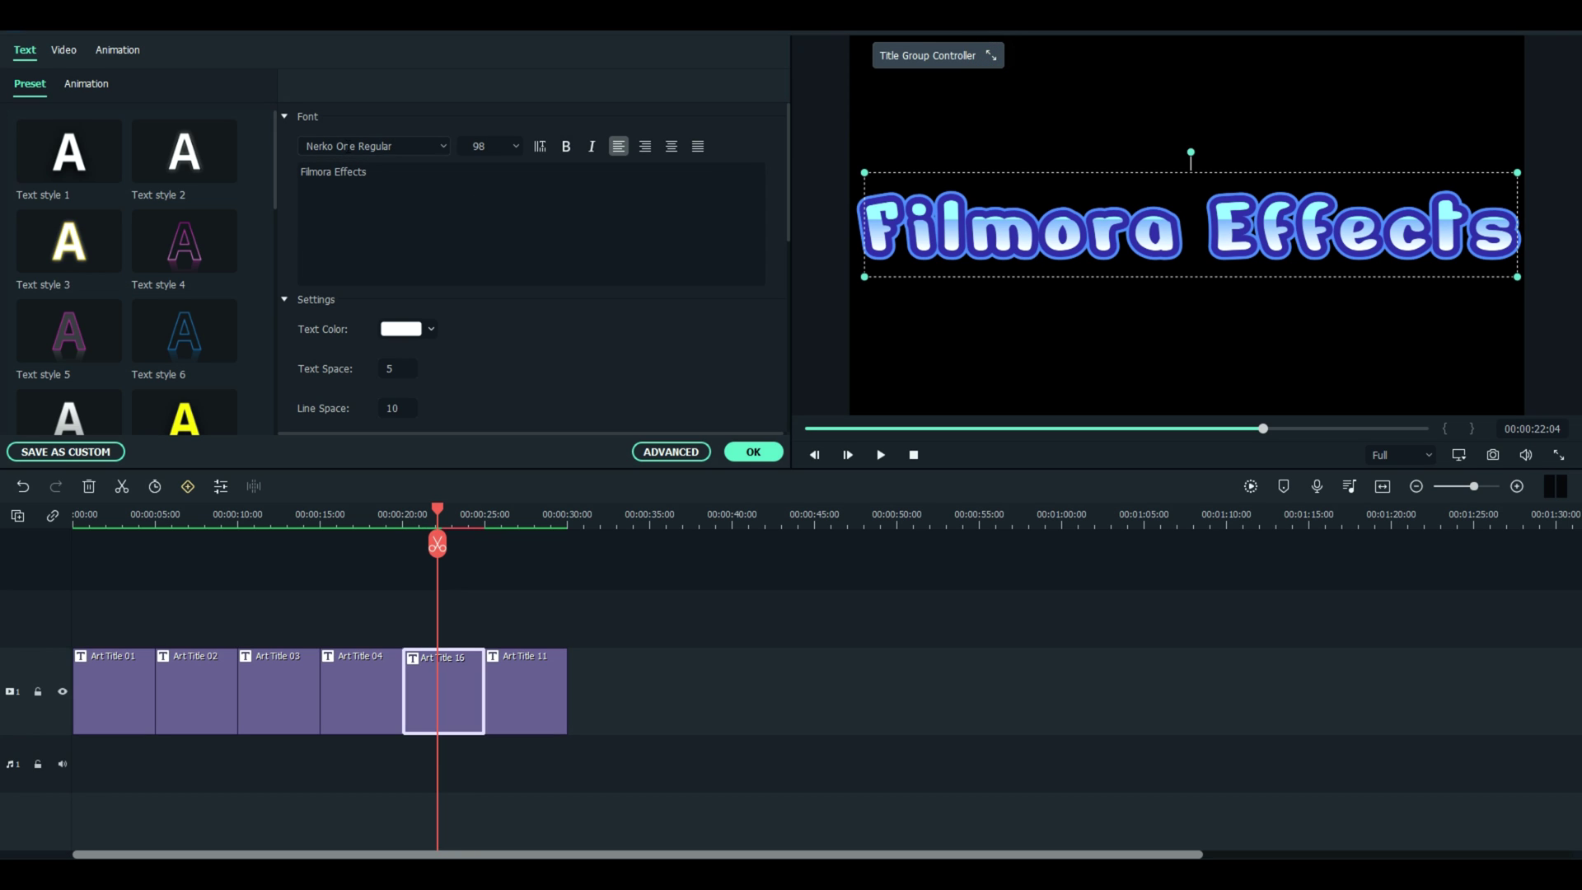
{"action": "left_click", "coordinate": [393, 142]}
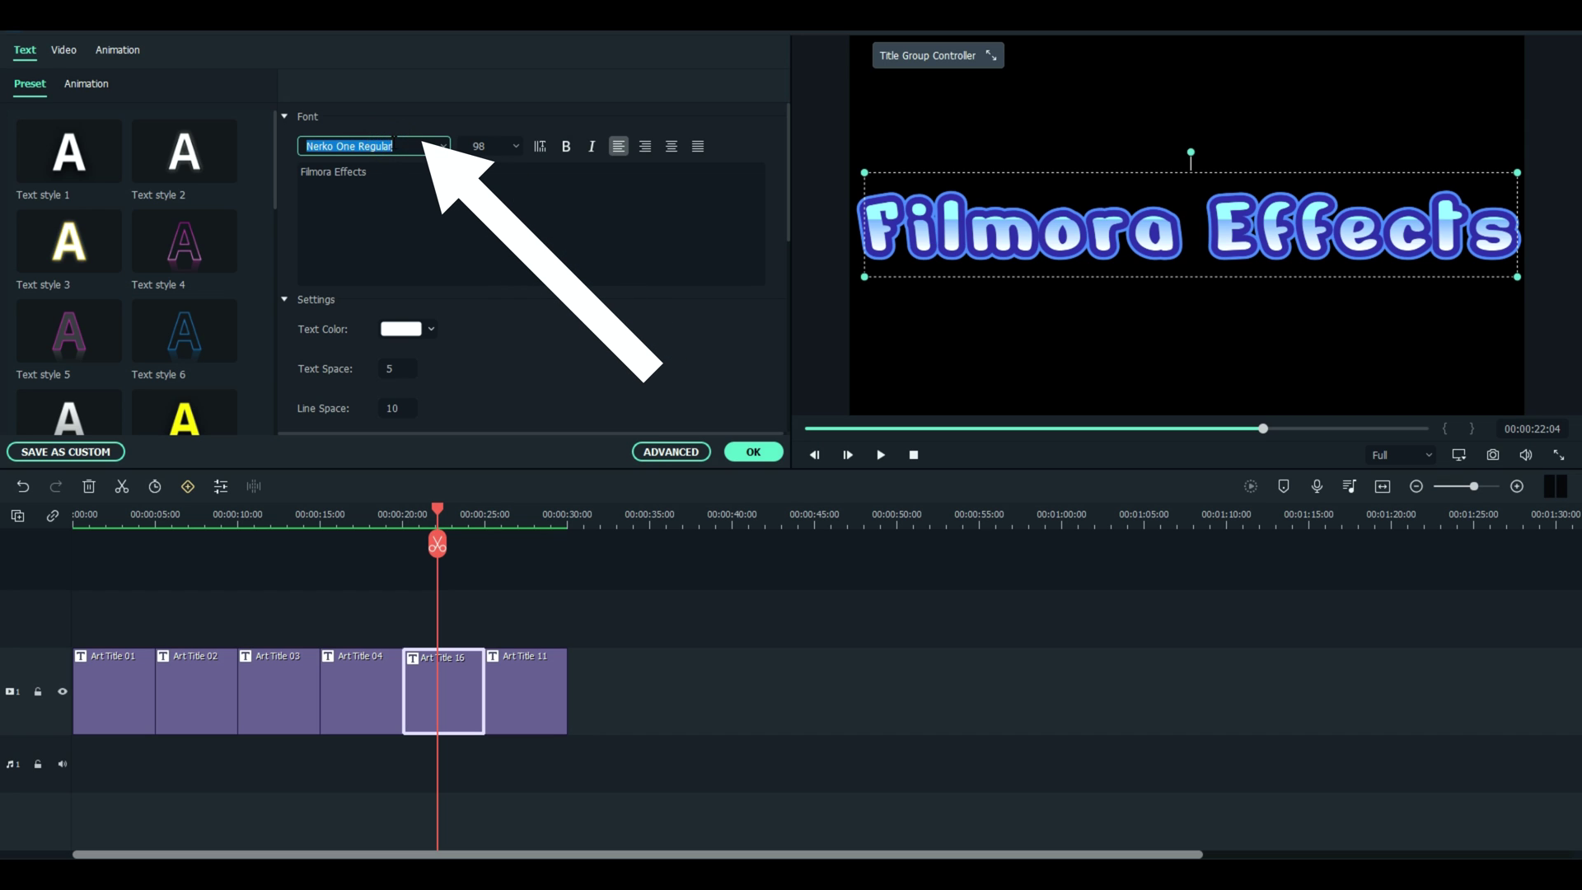
{"action": "key", "text": "Down"}
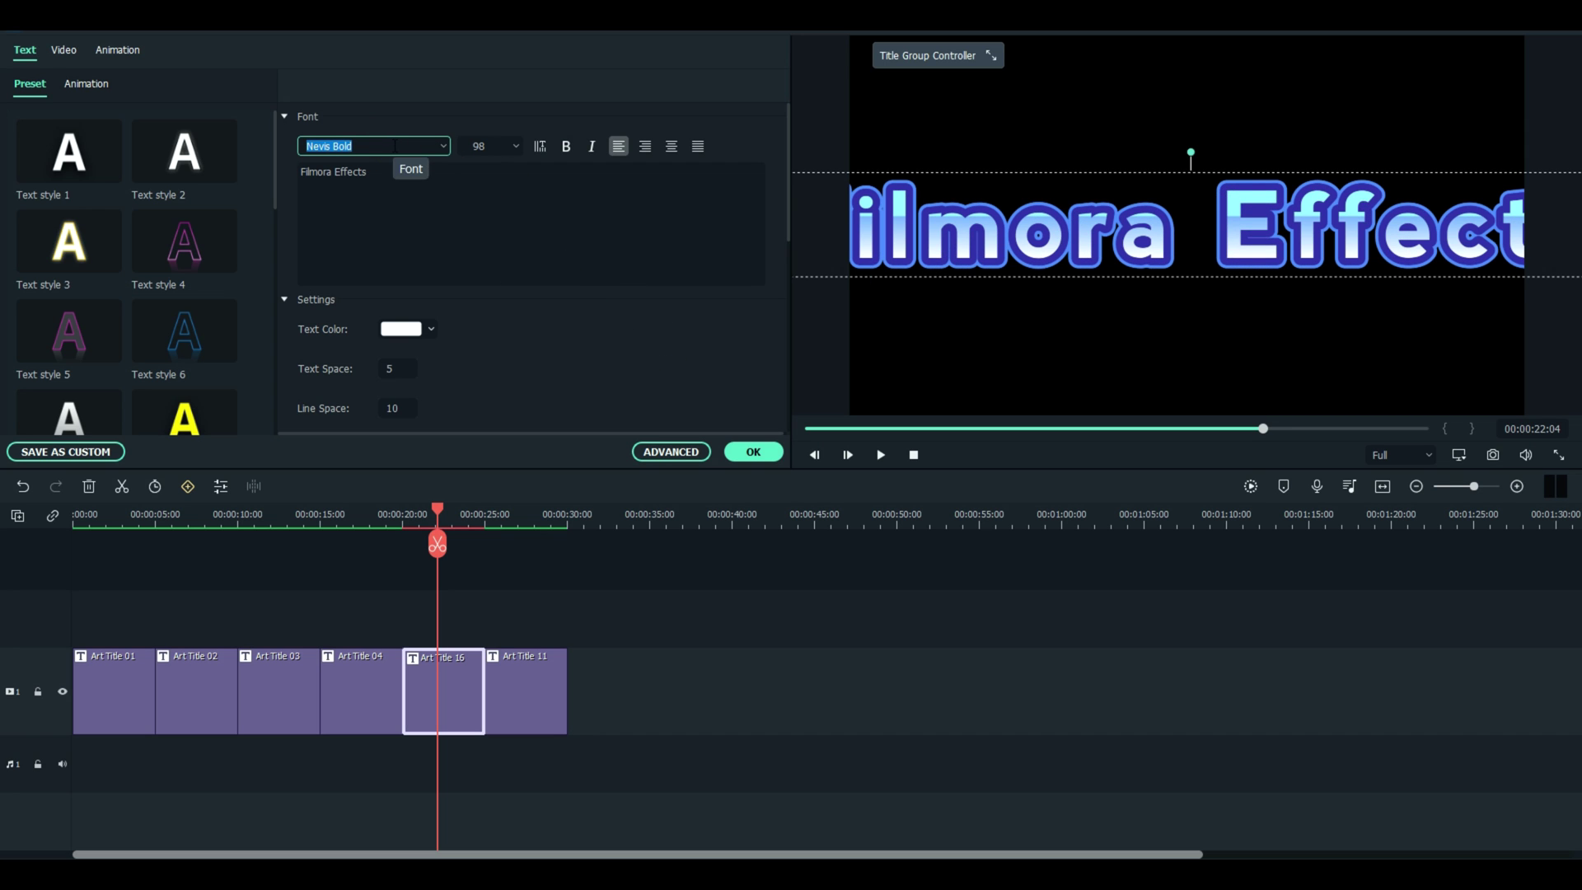
{"action": "key", "text": "Up"}
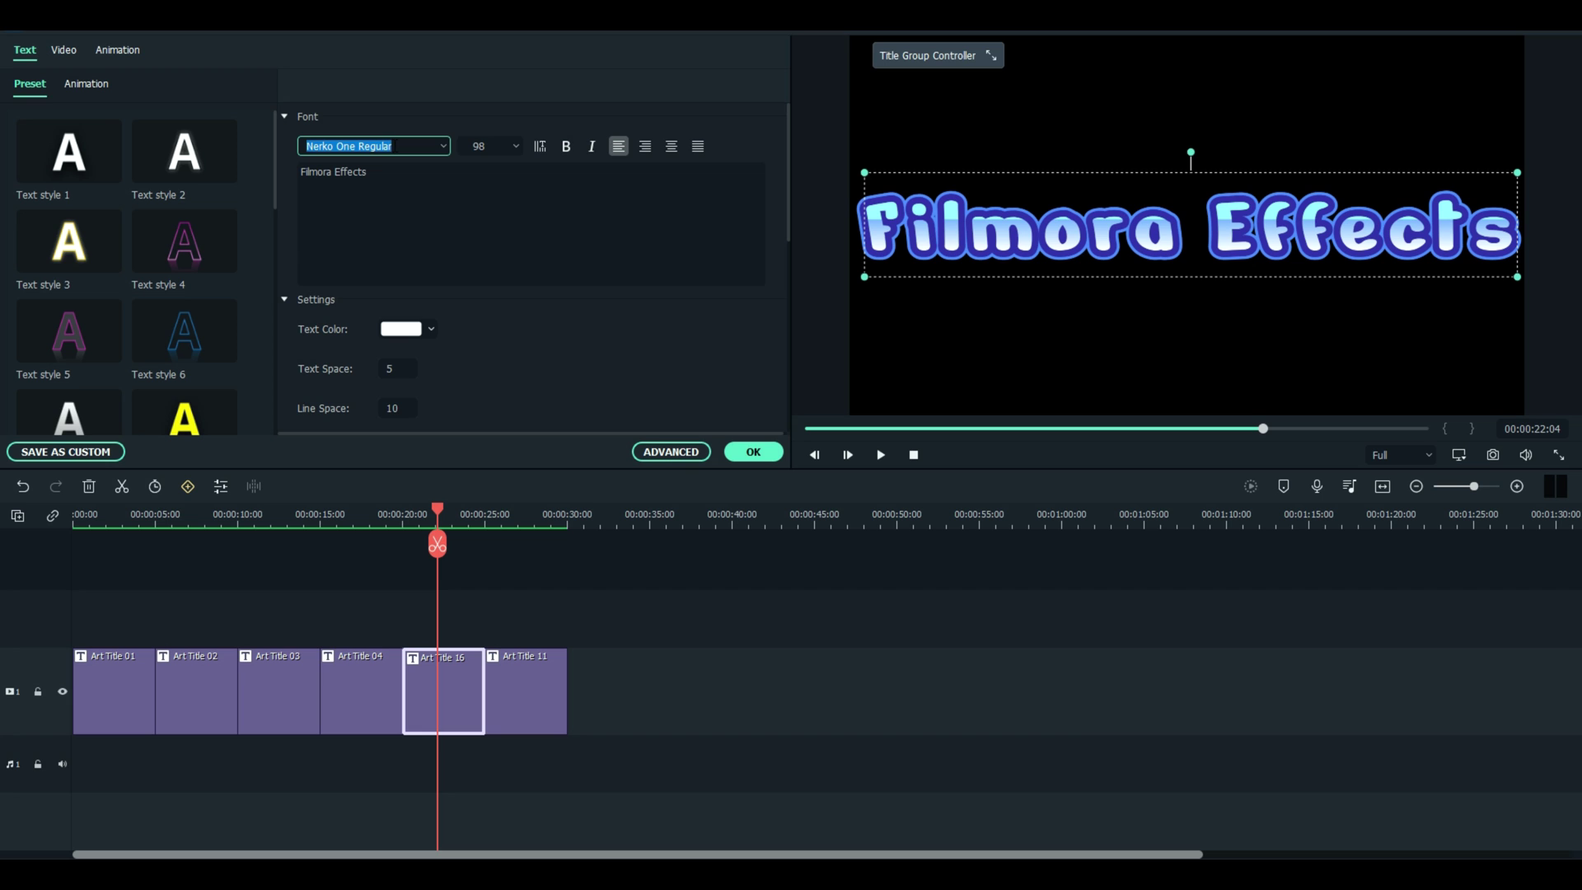
{"action": "key", "text": "Up"}
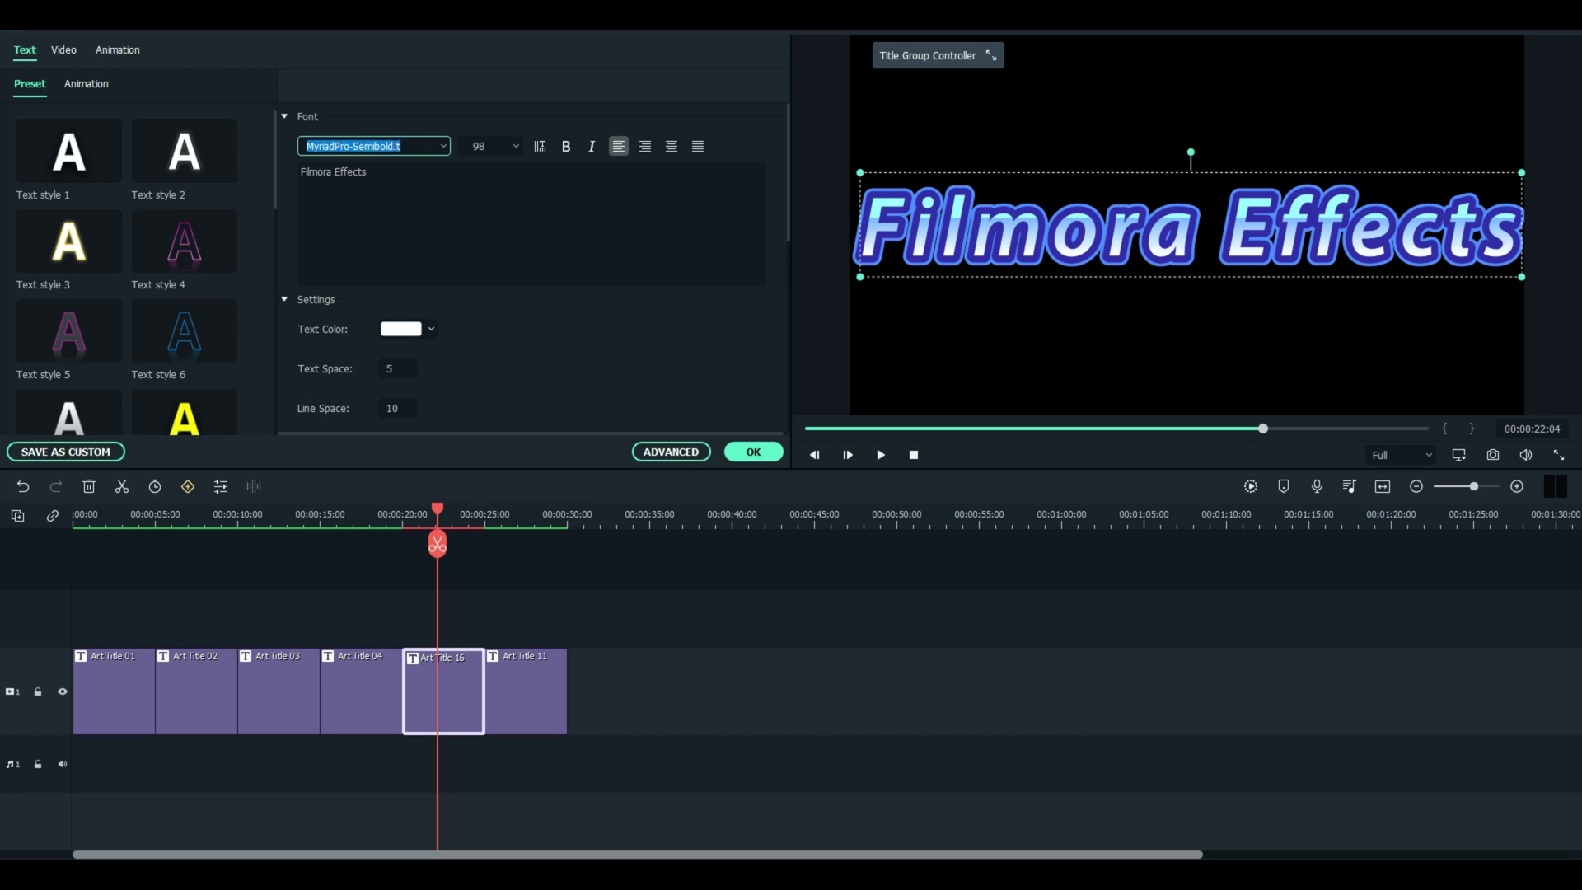
{"action": "left_click", "coordinate": [753, 451]}
- Delete all six title clips from the timeline
{"action": "left_click_drag", "start_coordinate": [626, 606], "coordinate": [112, 771]}
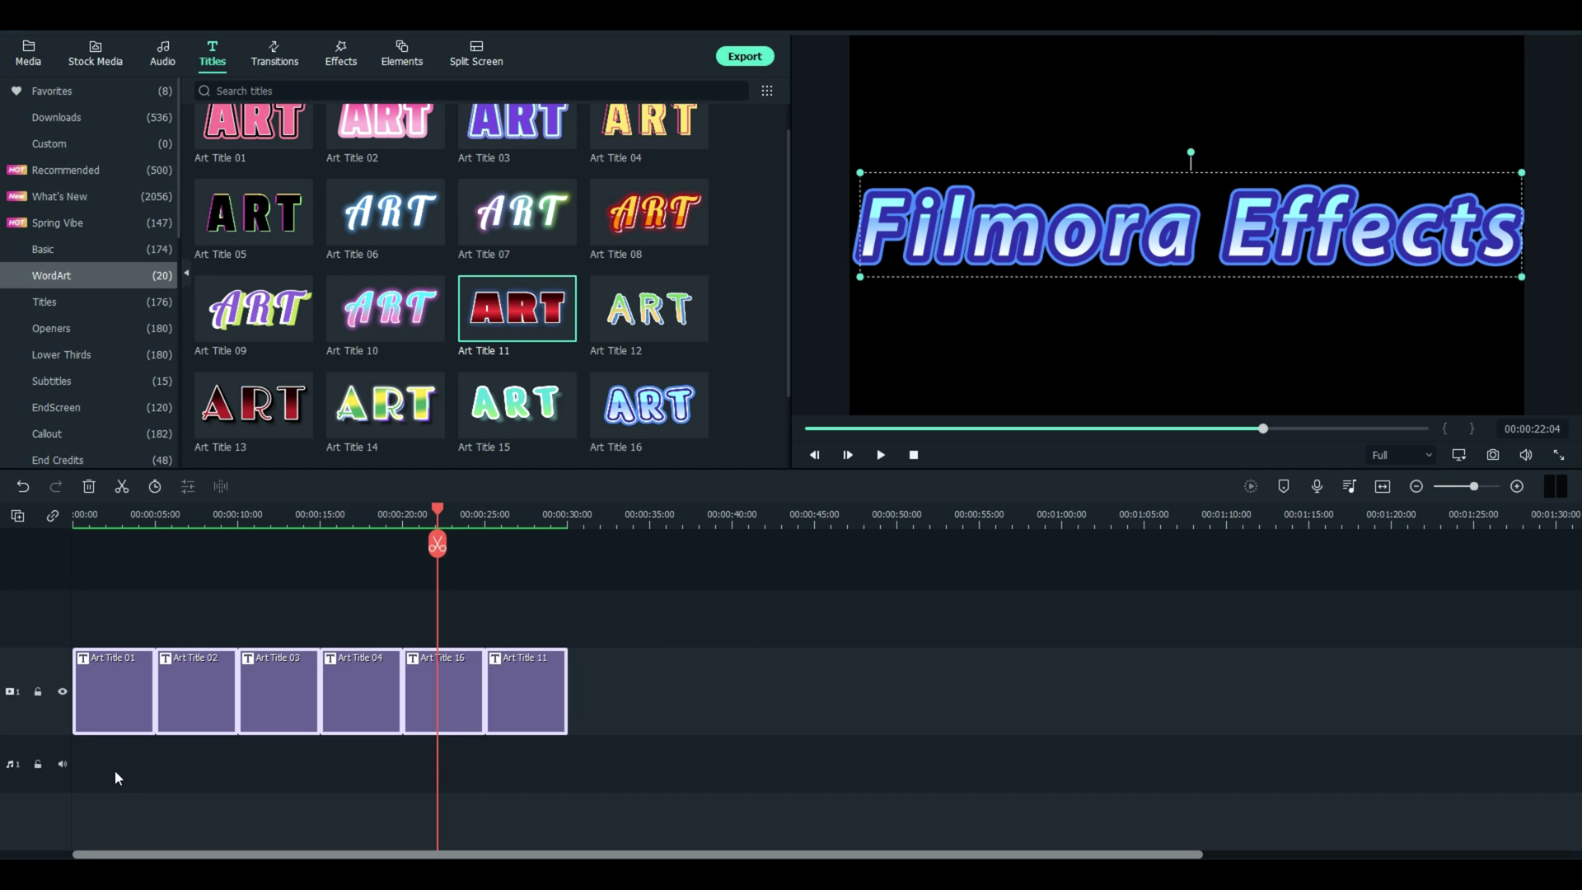
{"action": "key", "text": "Delete"}
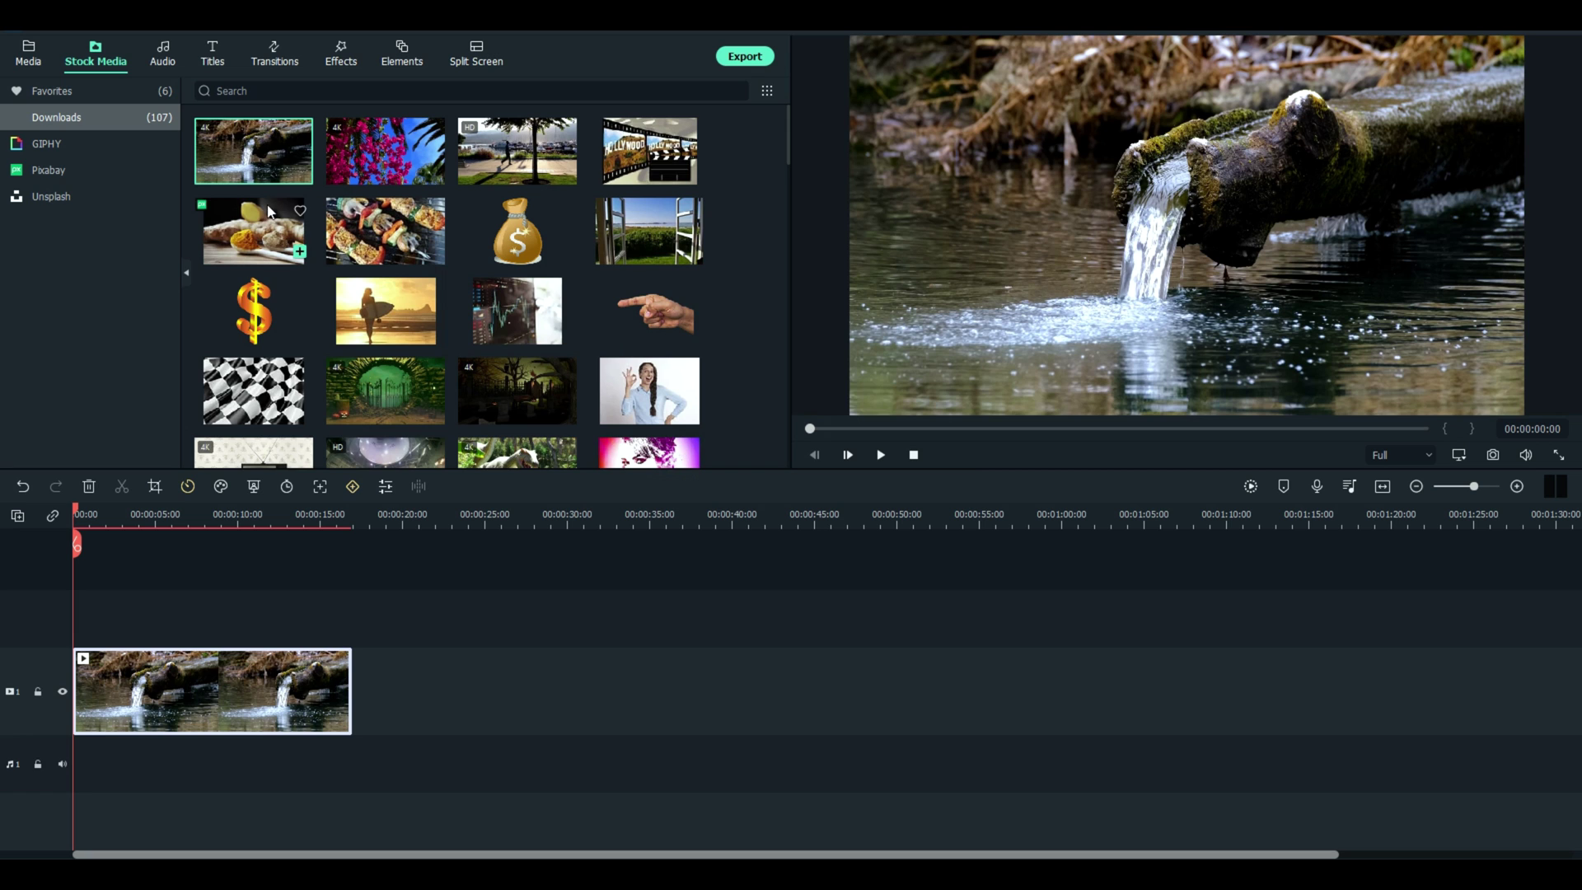
- Place Art Title 15 on the track above the waterfall clip, spanning from about 5 seconds to the clip's end
{"action": "left_click", "coordinate": [211, 56]}
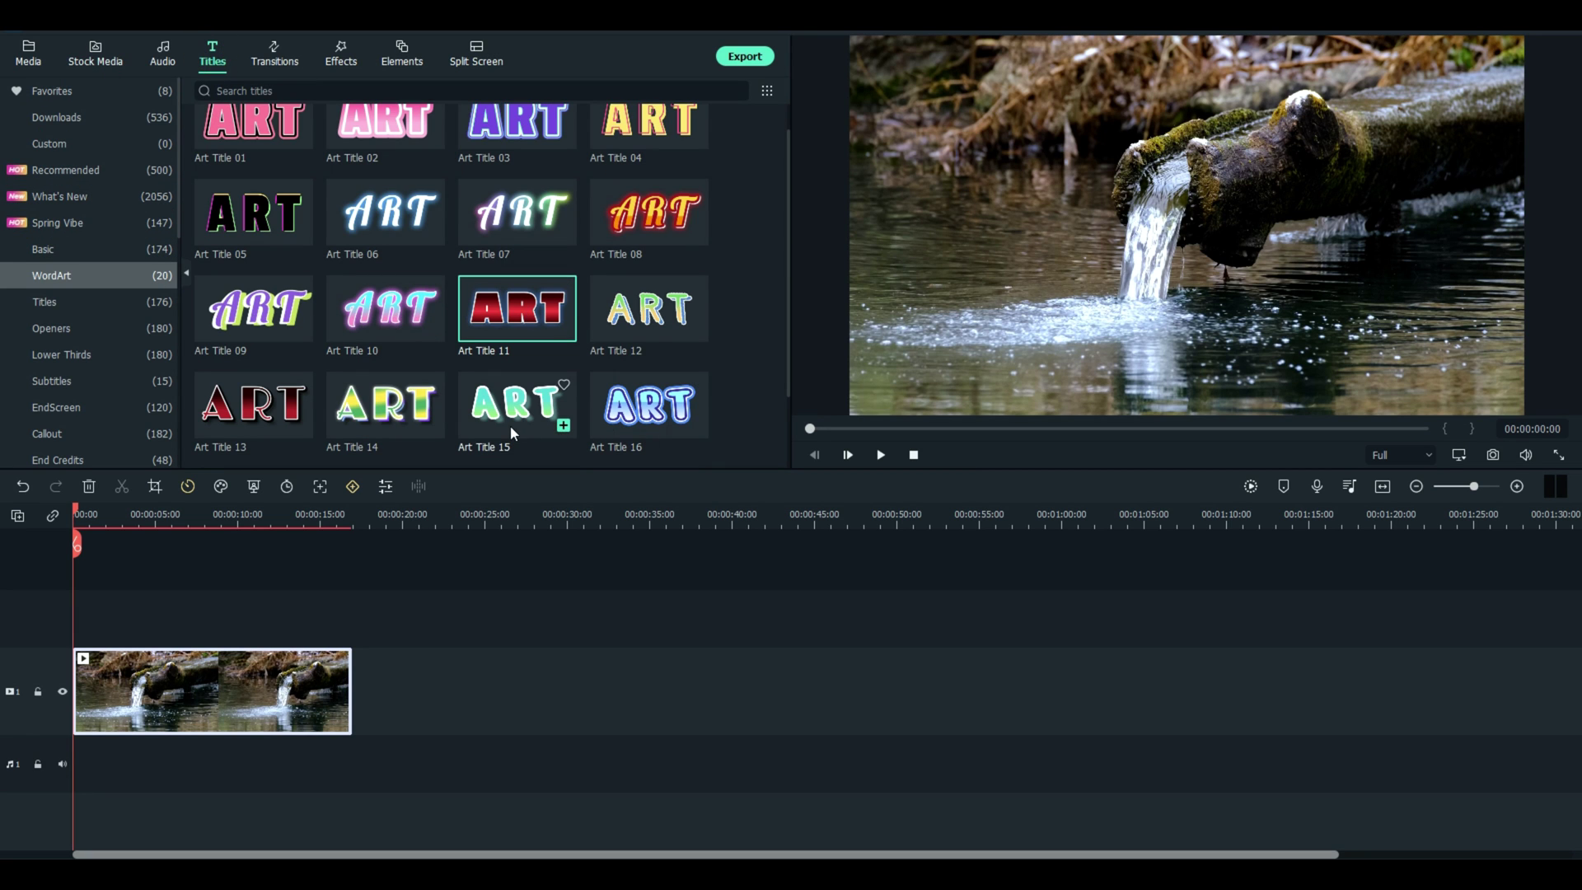
{"action": "left_click_drag", "start_coordinate": [513, 412], "coordinate": [356, 614]}
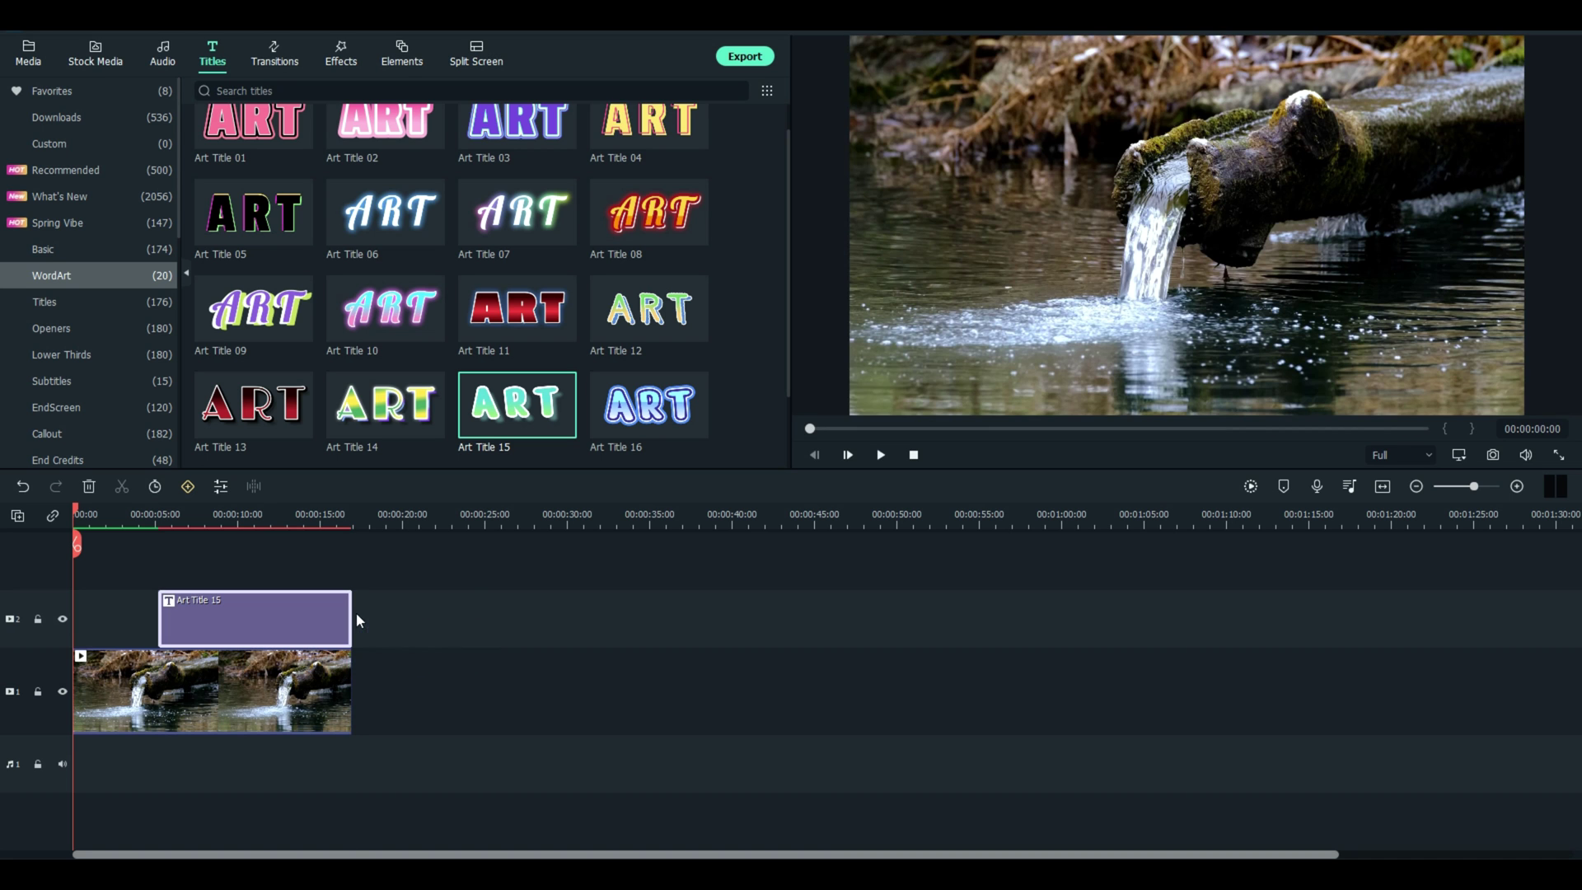
- Change the Art Title 15 text to "Beautiful" and move it to the upper-left area of the video frame
{"action": "double_click", "coordinate": [244, 625]}
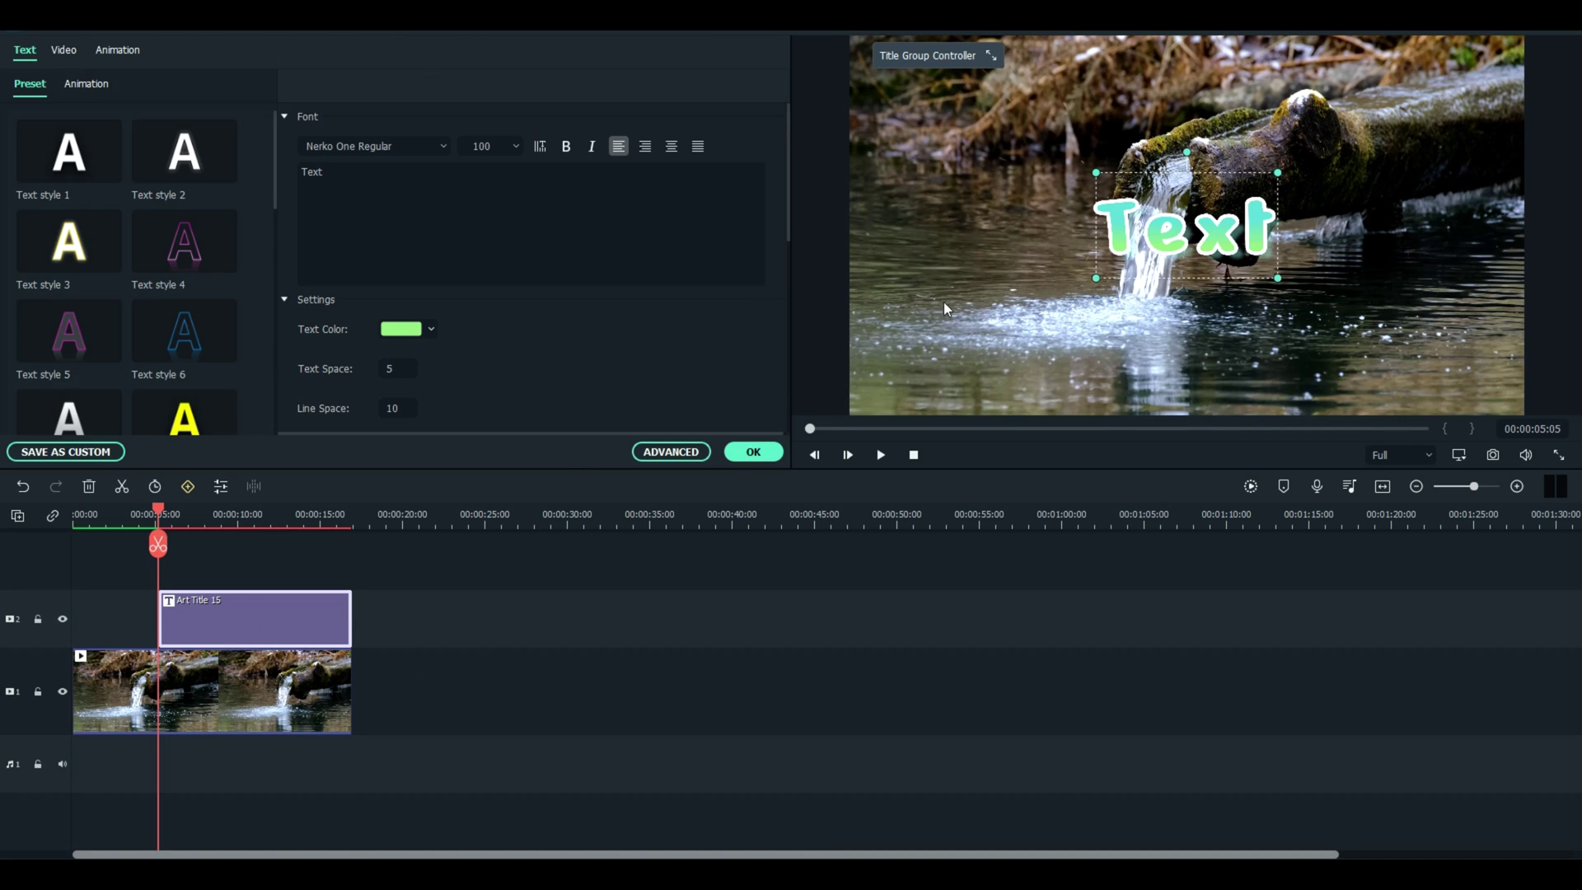
{"action": "double_click", "coordinate": [1178, 239]}
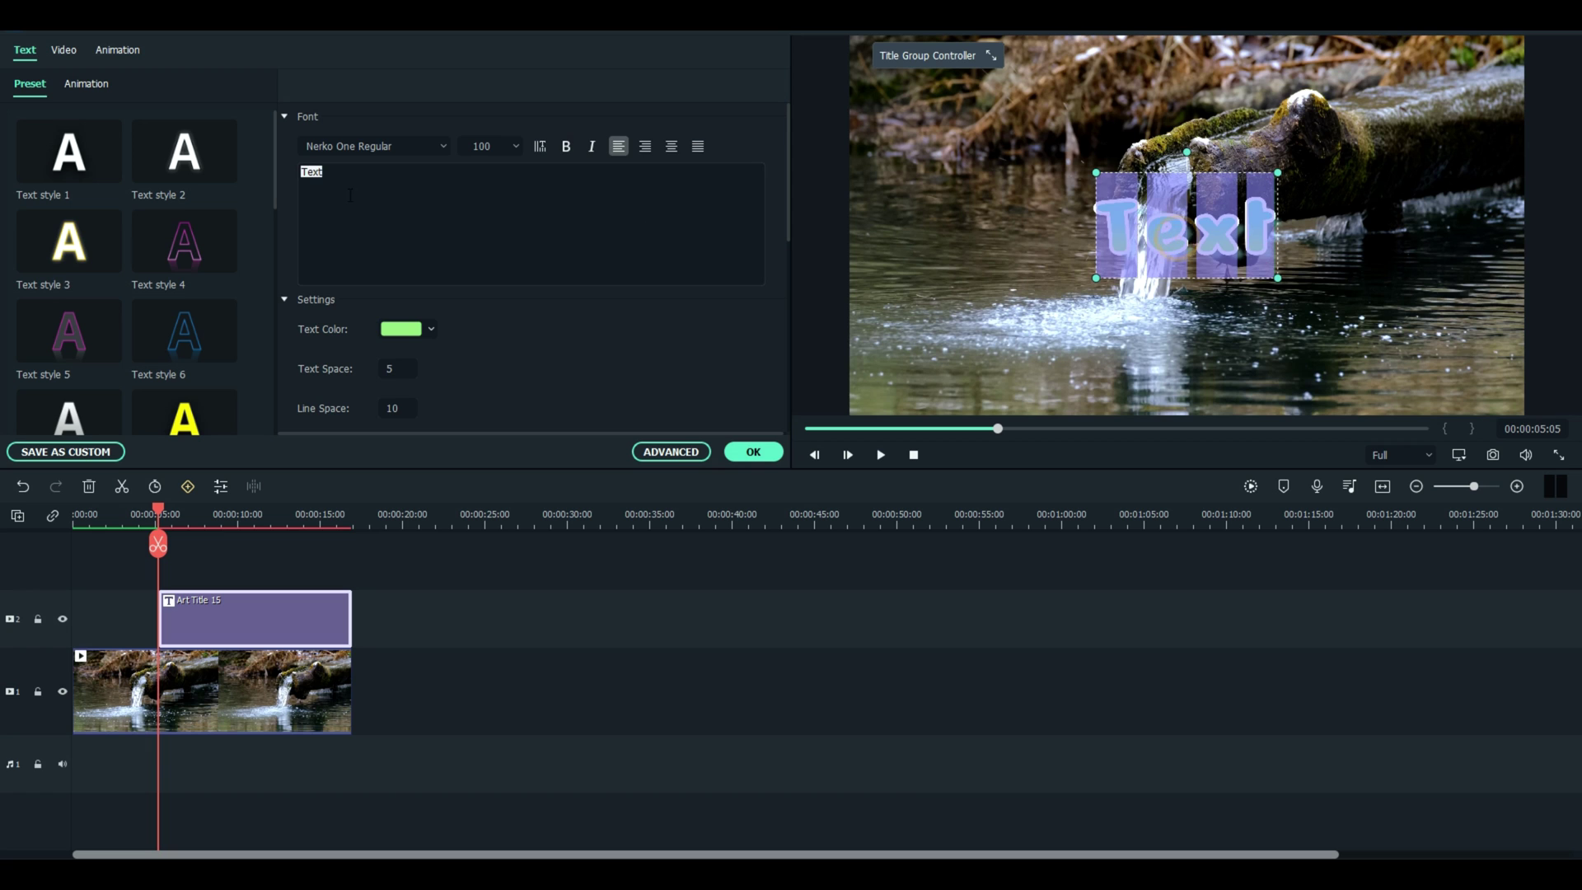
{"action": "type", "text": "B"}
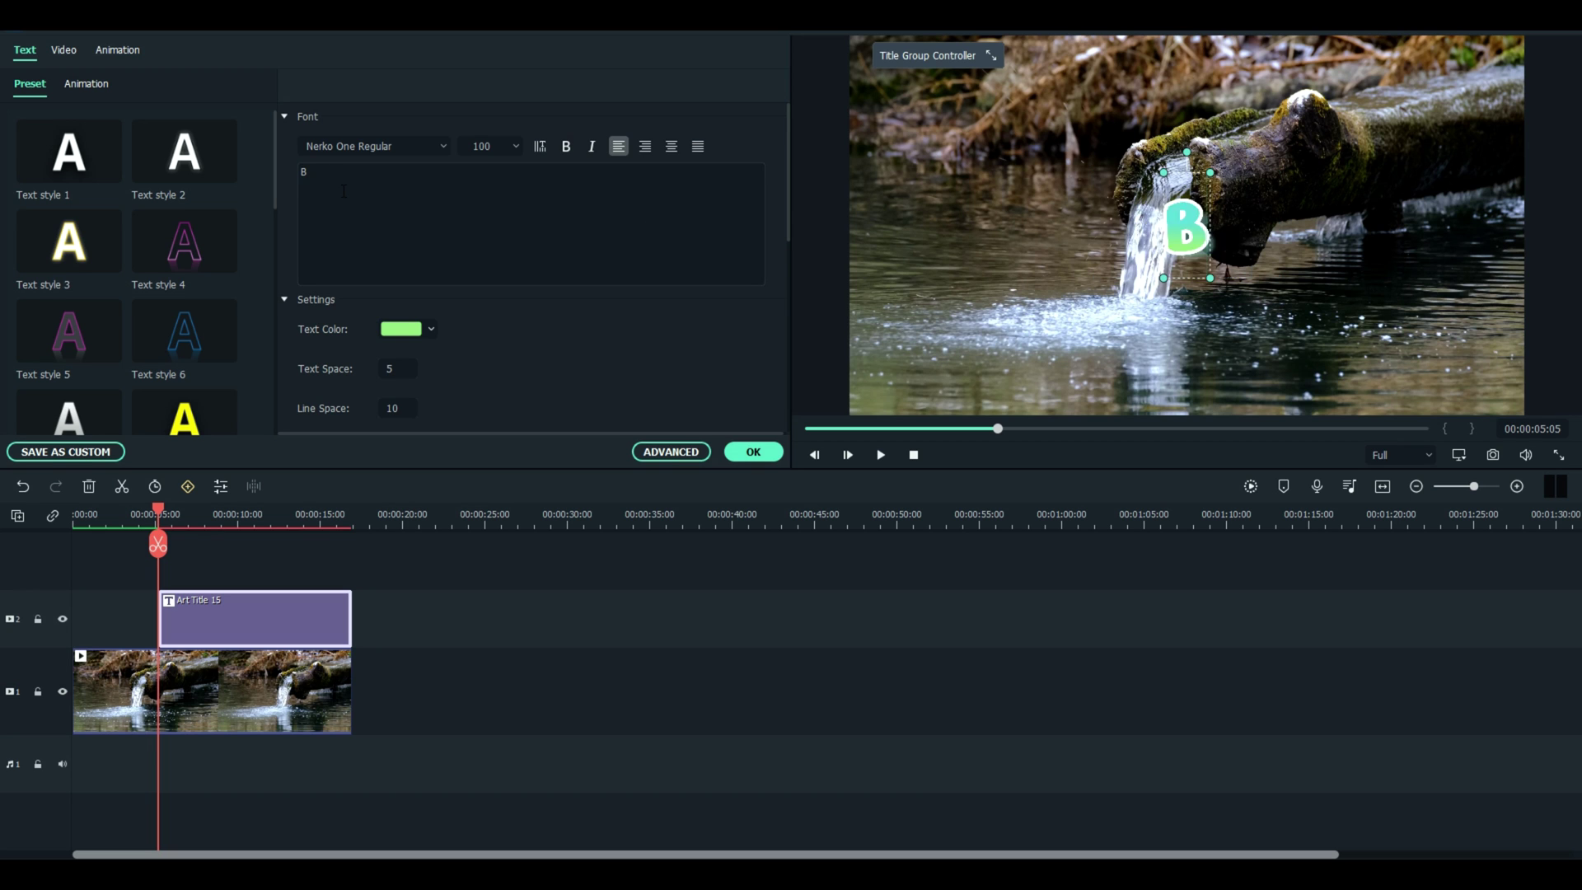
{"action": "type", "text": "eautiful"}
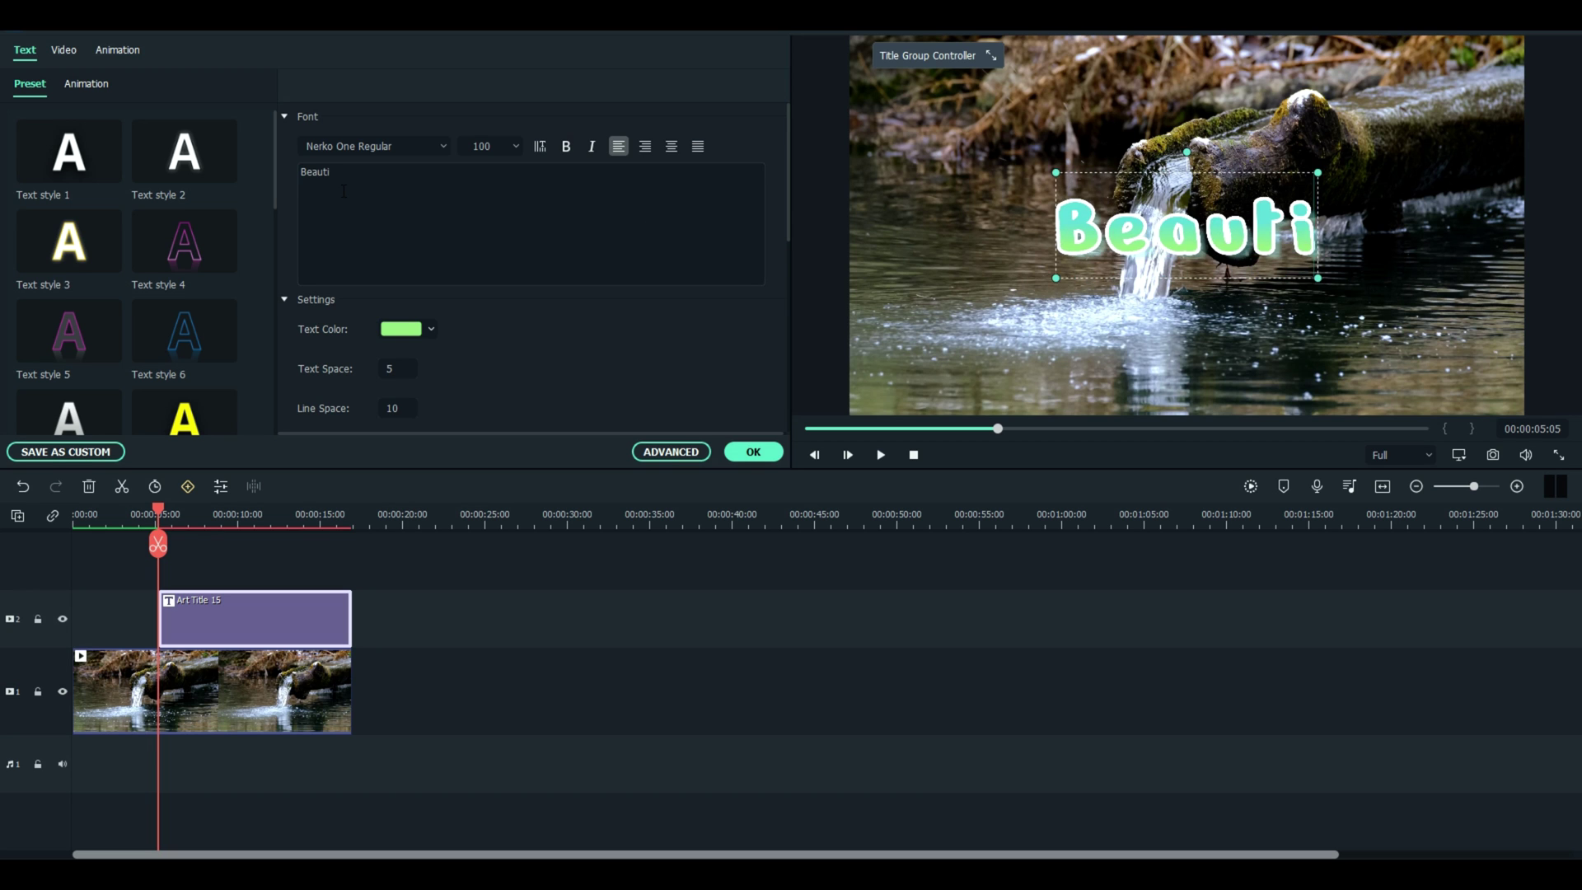
{"action": "left_click", "coordinate": [753, 451]}
{"action": "left_click_drag", "start_coordinate": [1139, 173], "coordinate": [1022, 50]}
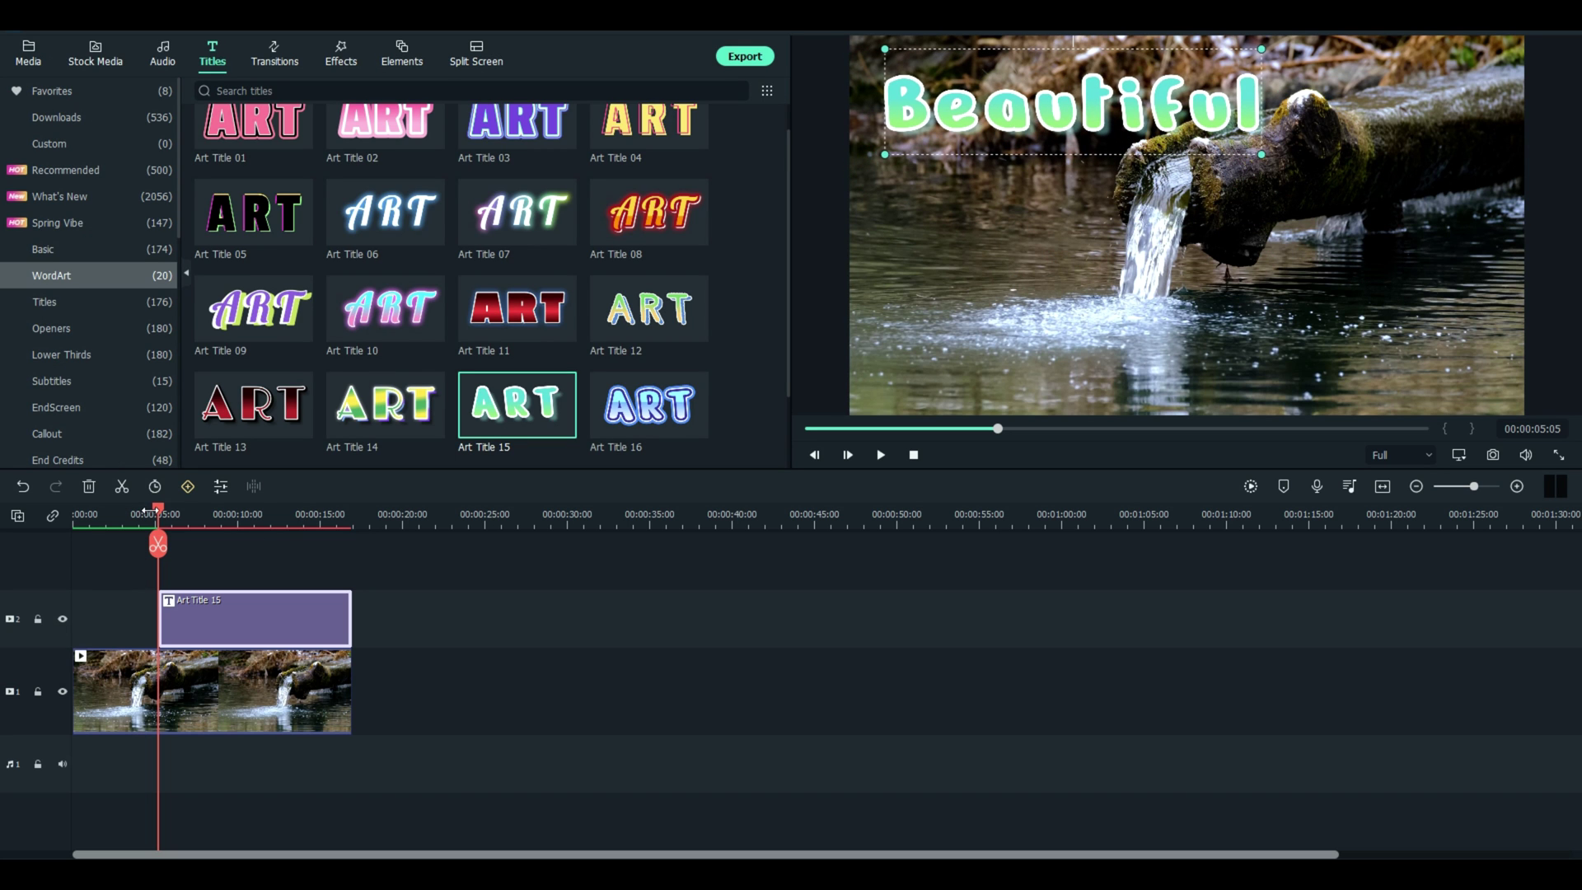
- Play the timeline from the beginning to preview the "Beautiful" title over the waterfall clip
{"action": "left_click_drag", "start_coordinate": [157, 511], "coordinate": [74, 515]}
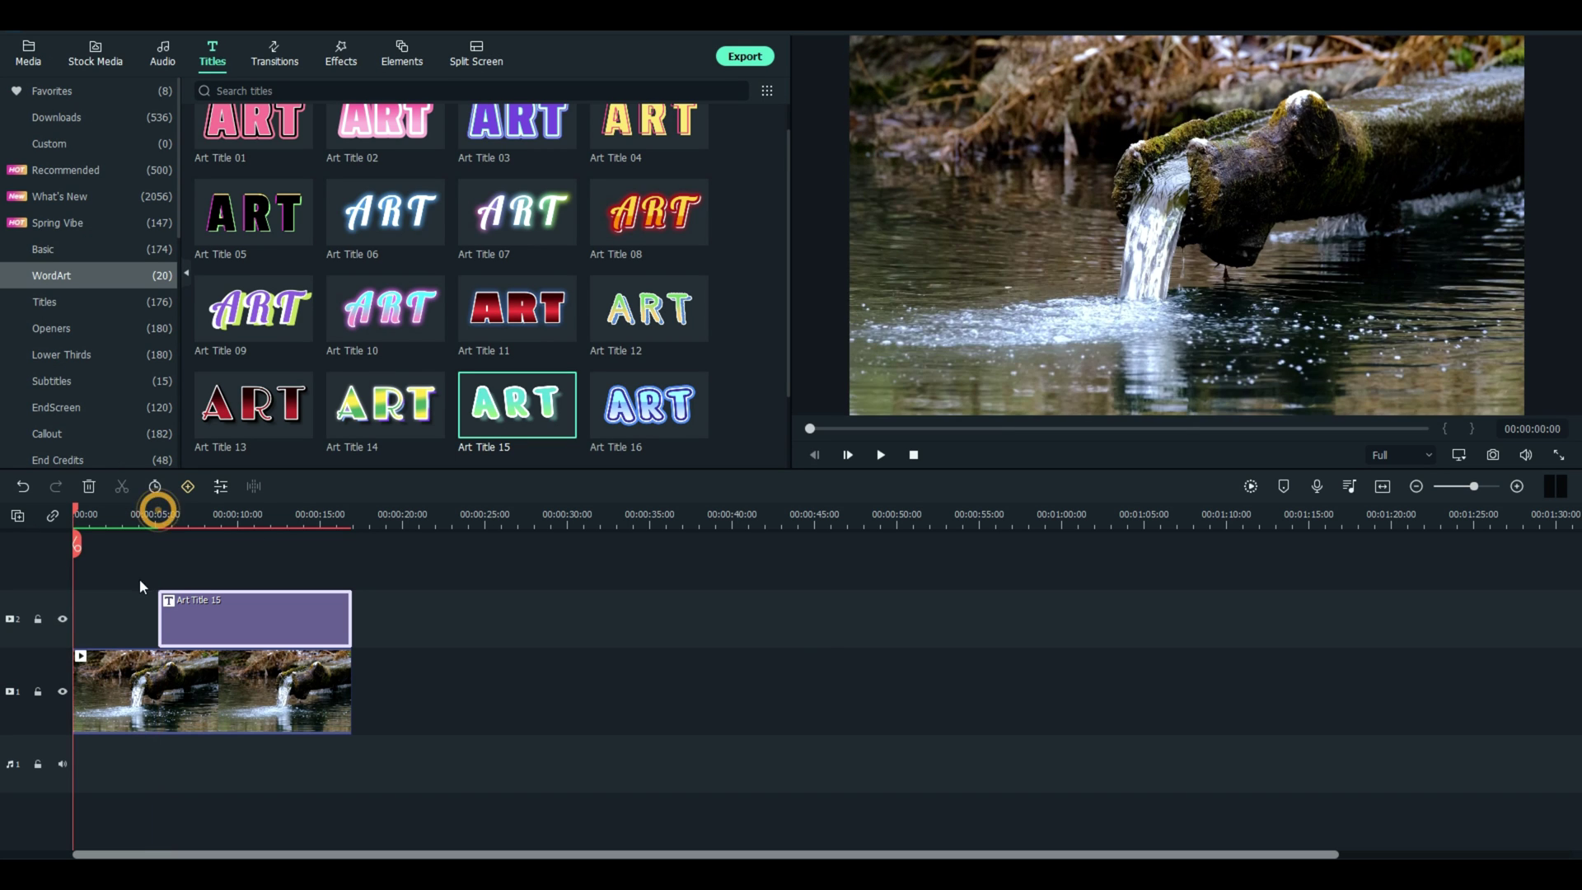
{"action": "left_click", "coordinate": [880, 455]}
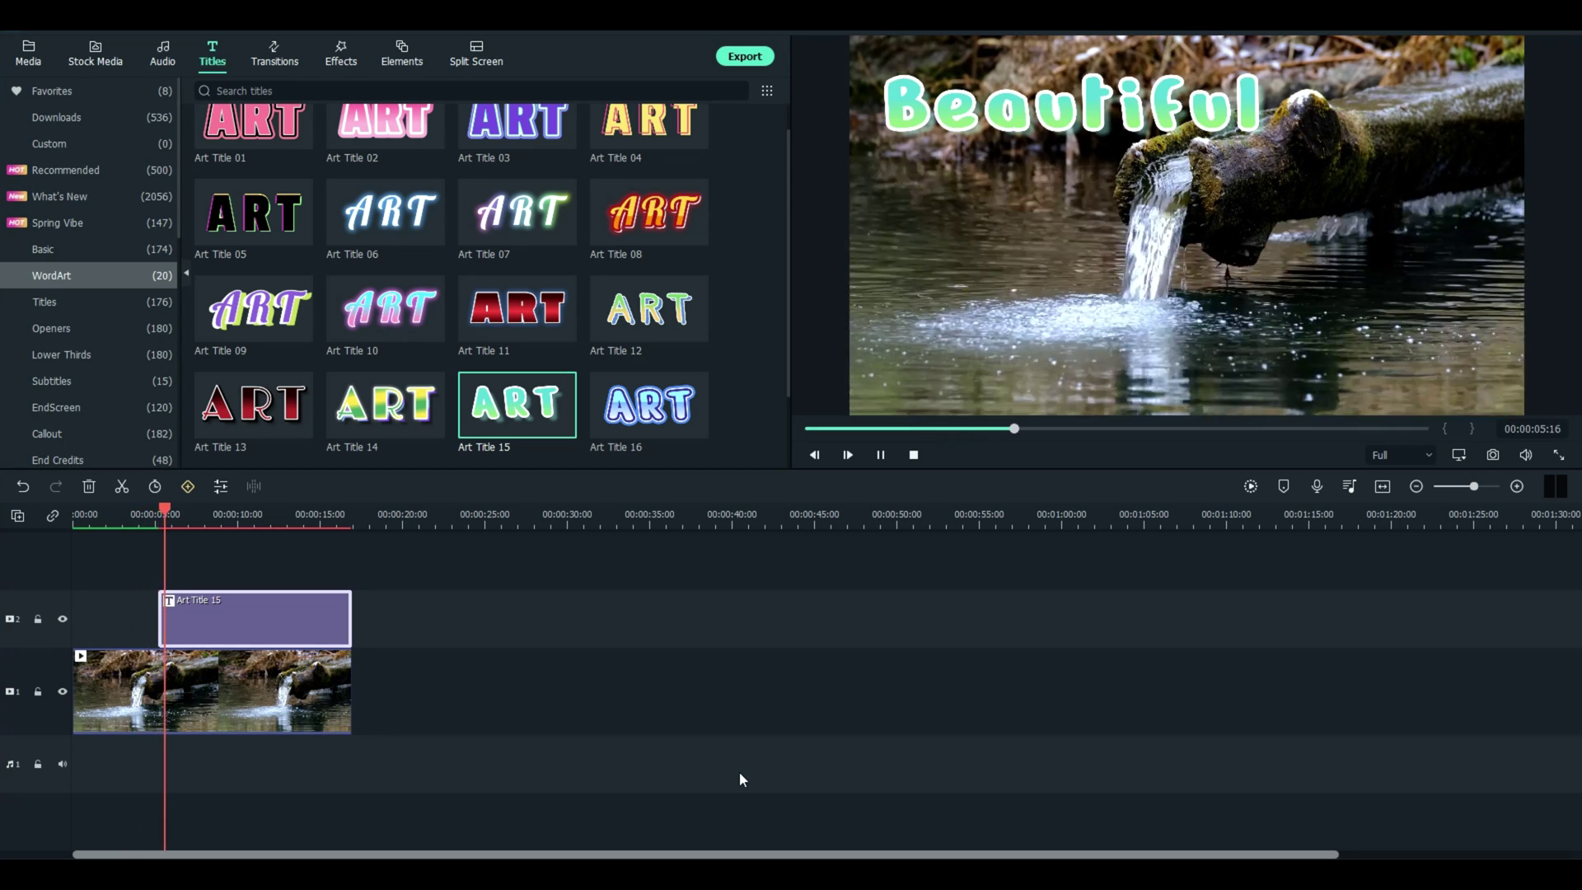
{"action": "left_click", "coordinate": [880, 454]}
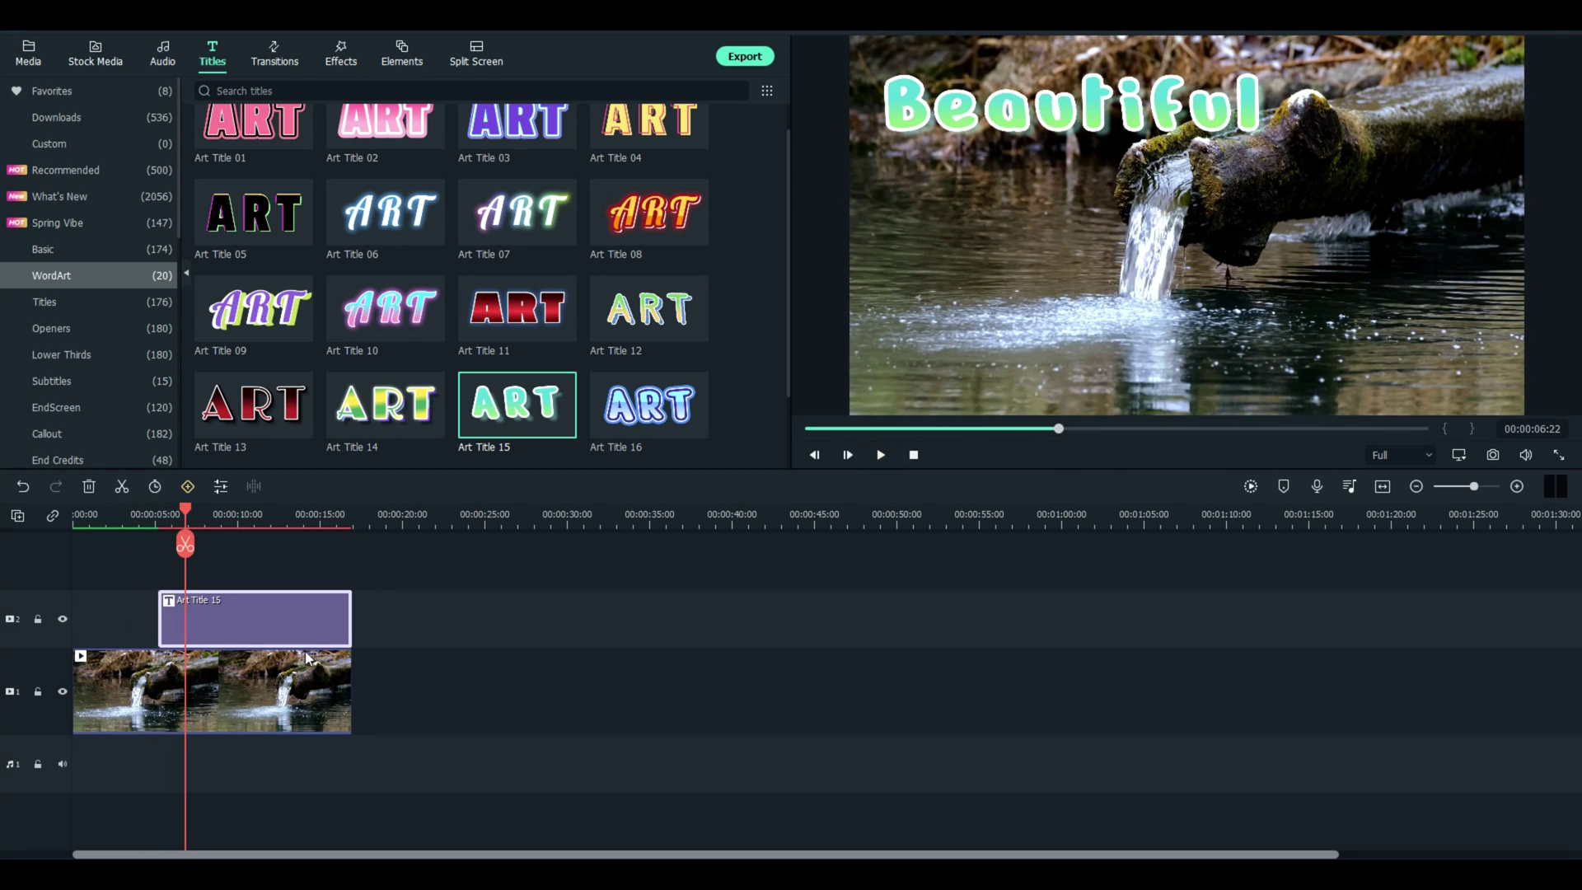
- Apply the Vortex Out preset animation to the "Beautiful" title and stretch its animation range to nearly the clip's end
{"action": "double_click", "coordinate": [242, 609]}
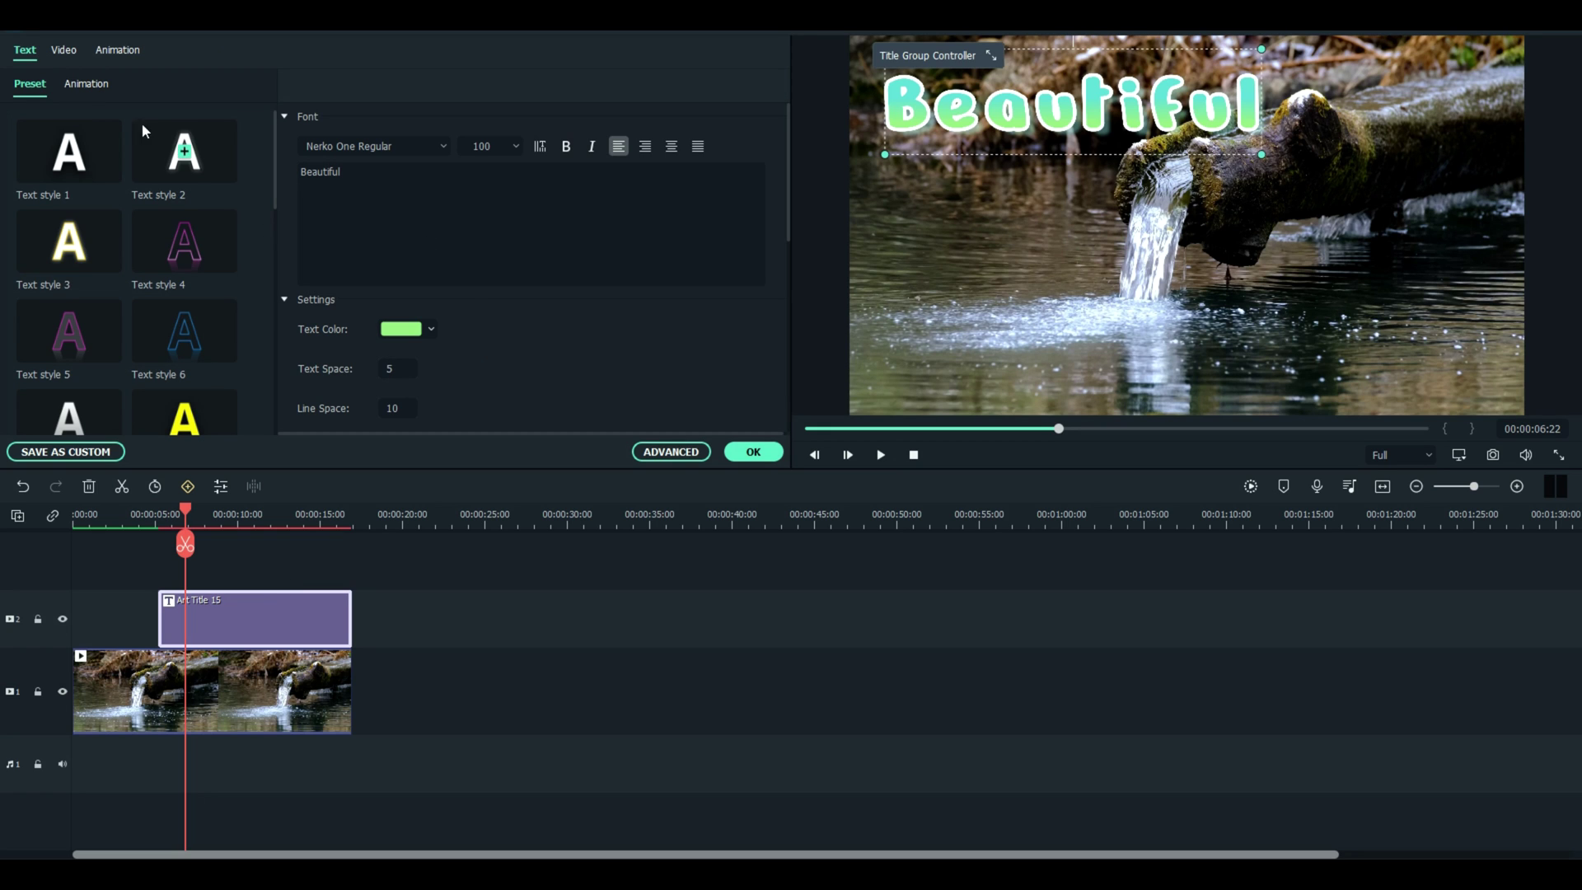
{"action": "left_click", "coordinate": [96, 87]}
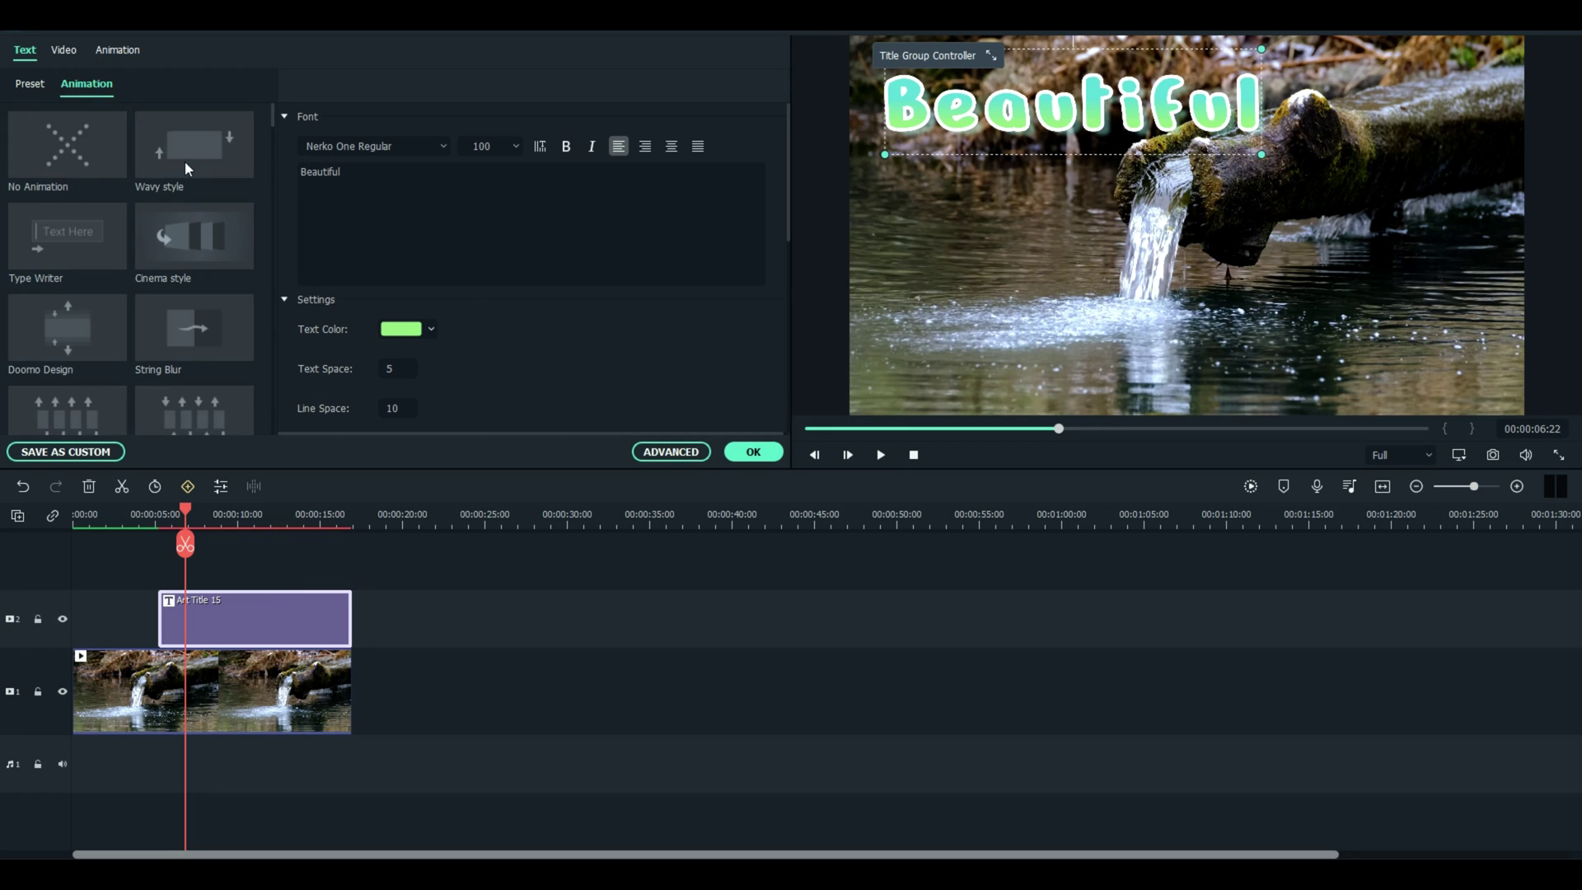
{"action": "scroll", "coordinate": [165, 304], "scroll_direction": "down", "scroll_amount": 3}
{"action": "scroll", "coordinate": [165, 303], "scroll_direction": "up", "scroll_amount": 3}
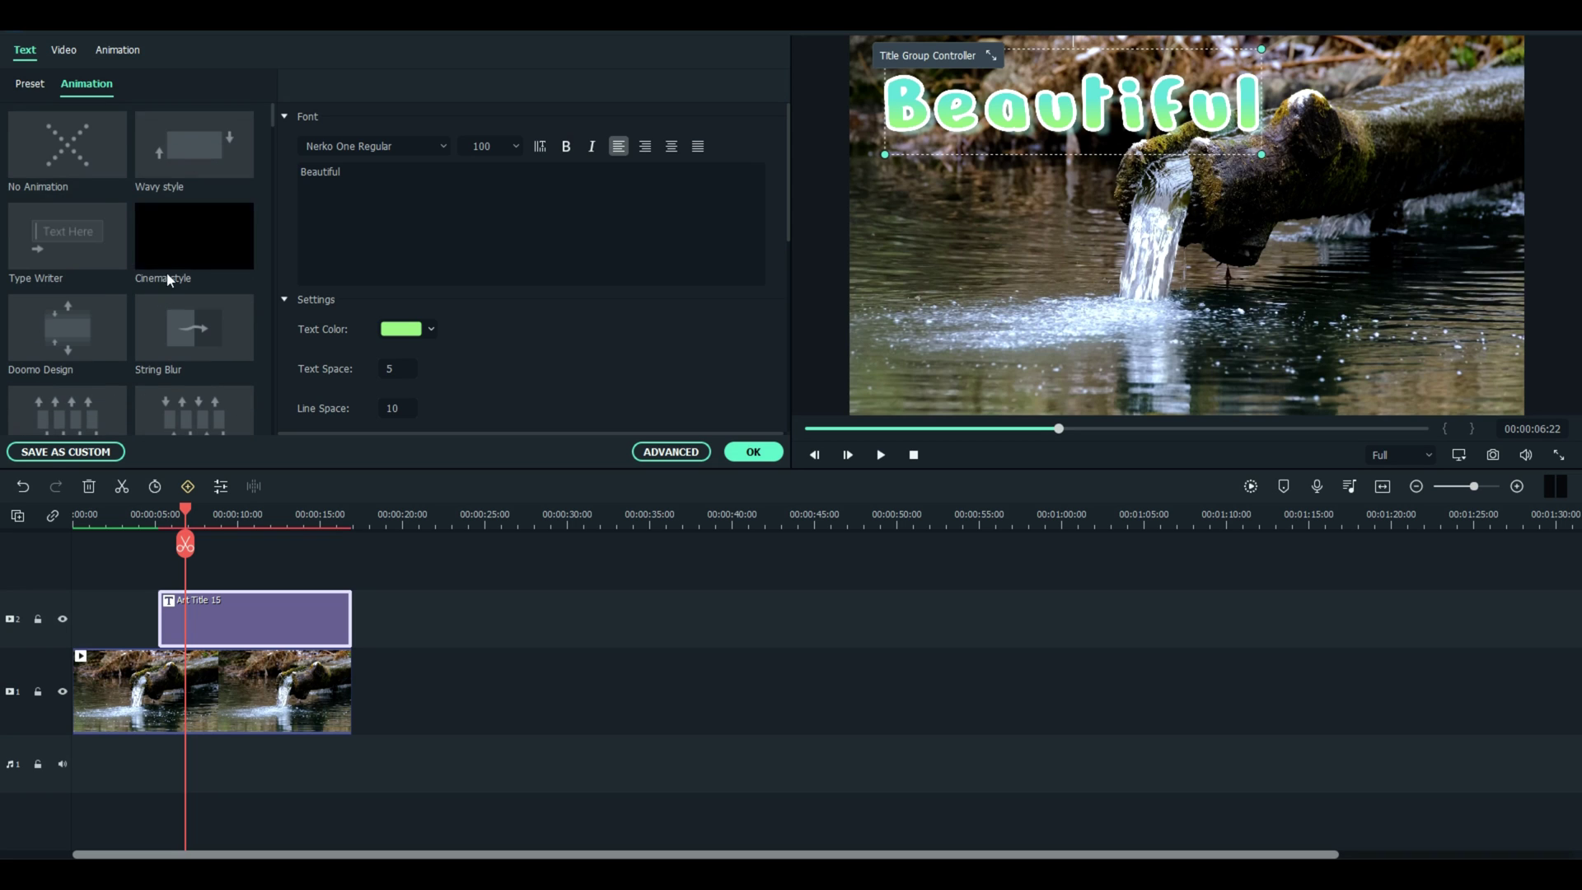
{"action": "left_click", "coordinate": [119, 51]}
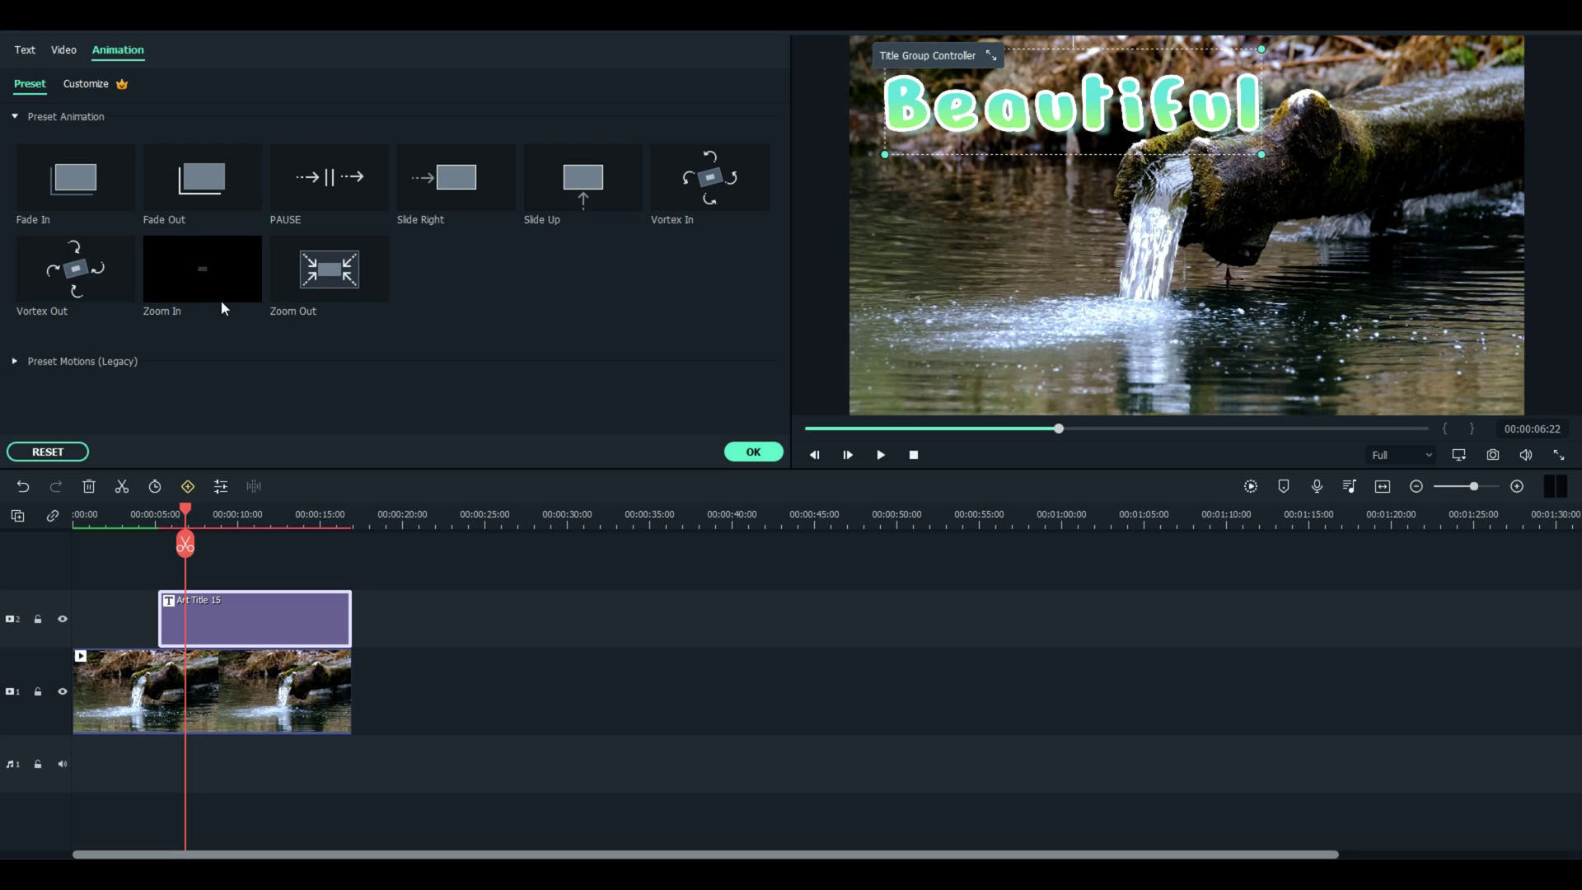
{"action": "double_click", "coordinate": [79, 279]}
{"action": "left_click", "coordinate": [752, 452]}
{"action": "left_click_drag", "start_coordinate": [176, 639], "coordinate": [345, 638]}
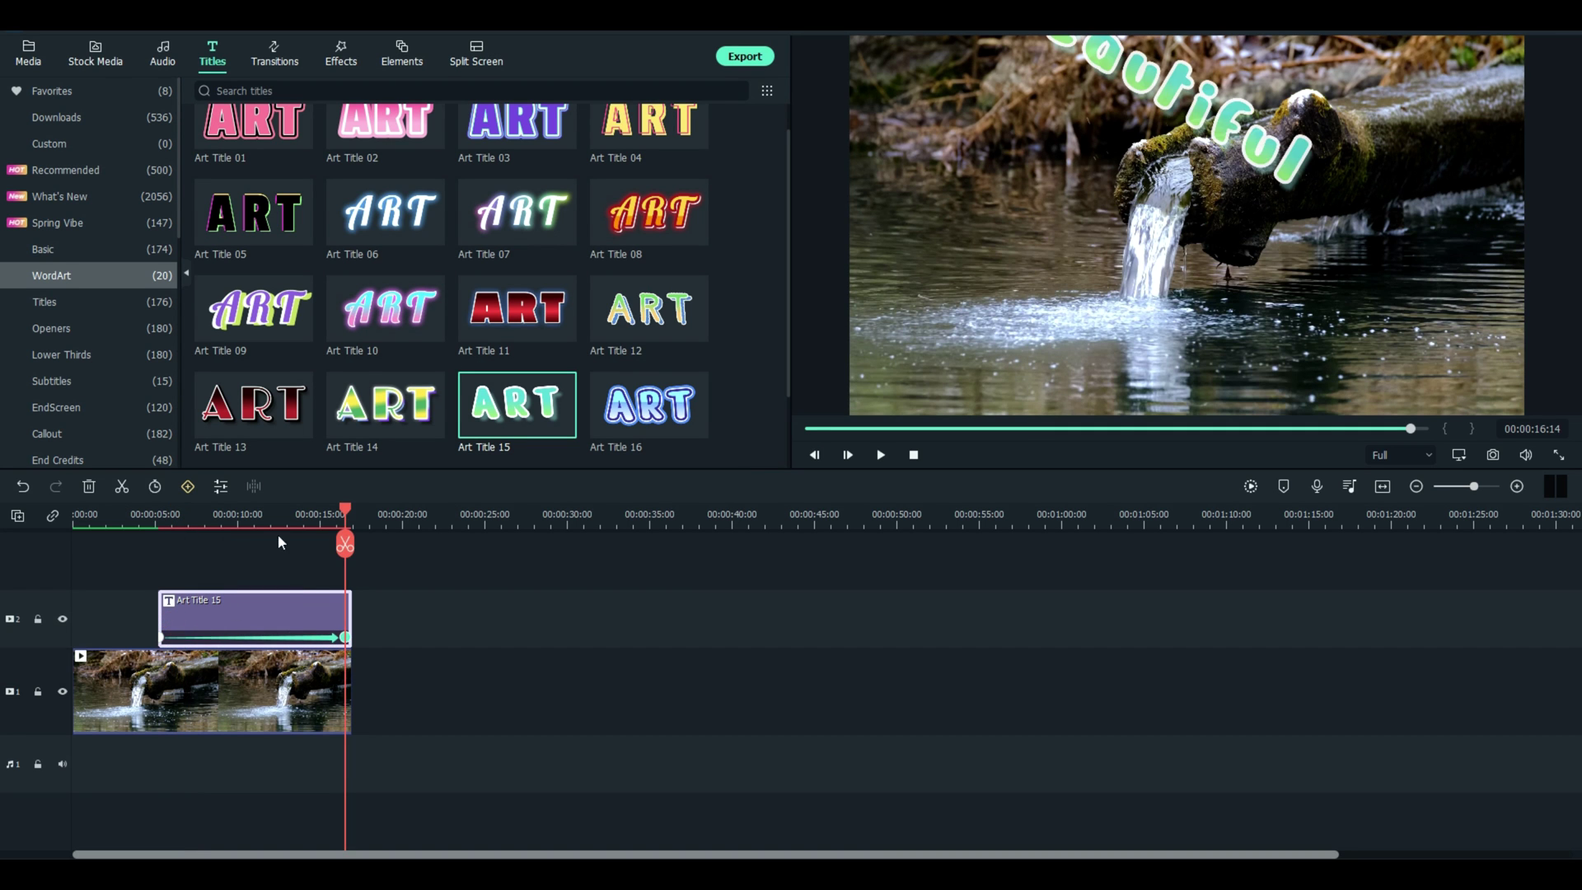
- Play the timeline from the beginning to preview the title's Vortex Out animation
{"action": "left_click_drag", "start_coordinate": [346, 509], "coordinate": [74, 511]}
{"action": "left_click", "coordinate": [881, 455]}
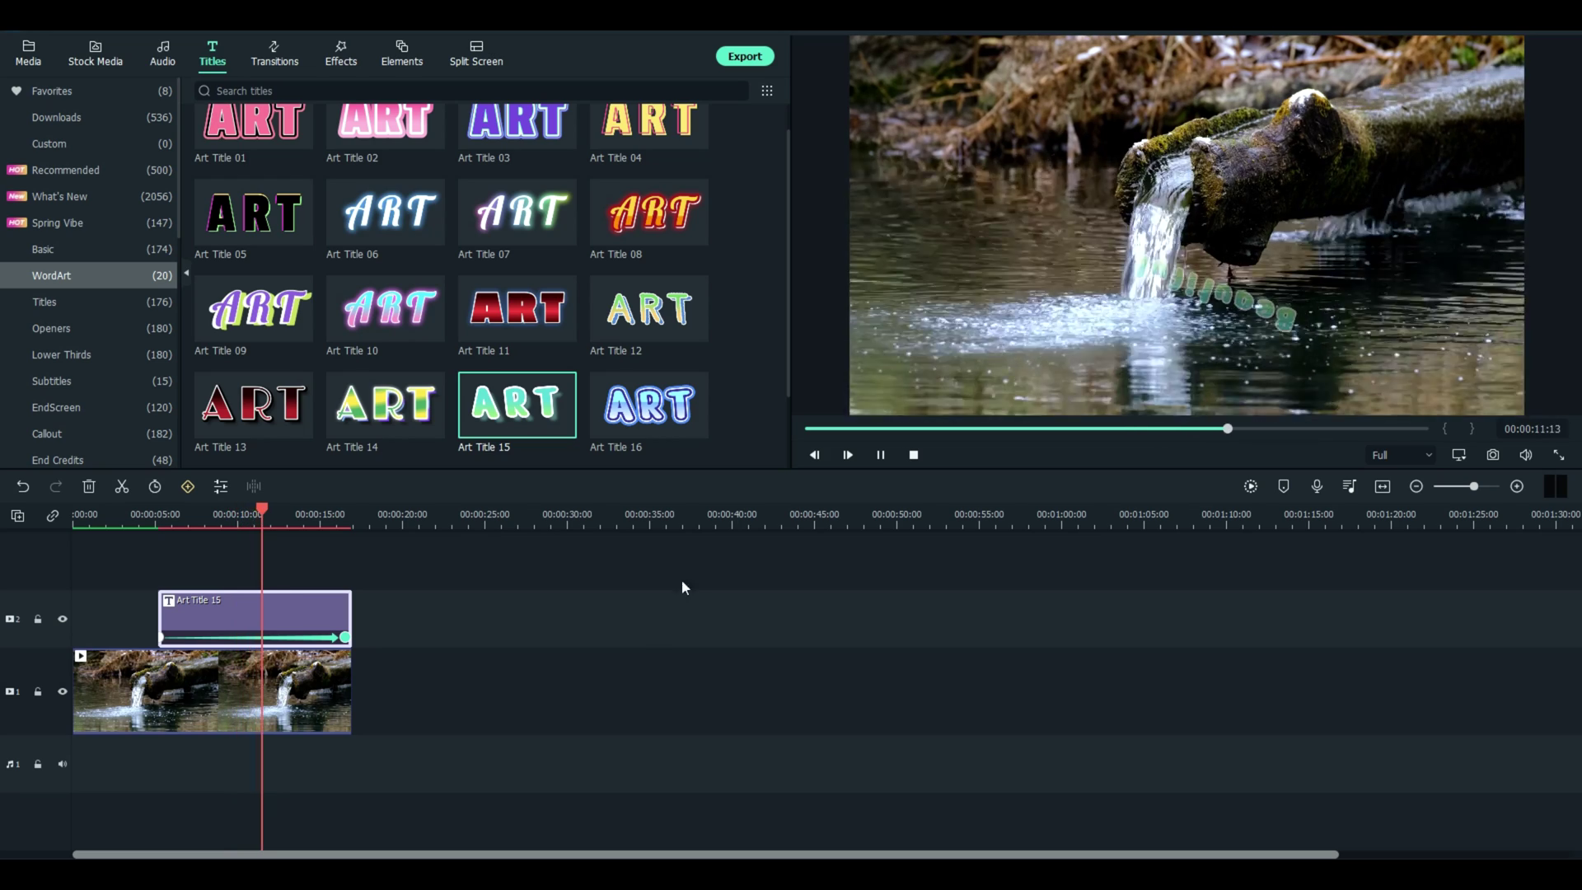
{"action": "left_click", "coordinate": [880, 454]}
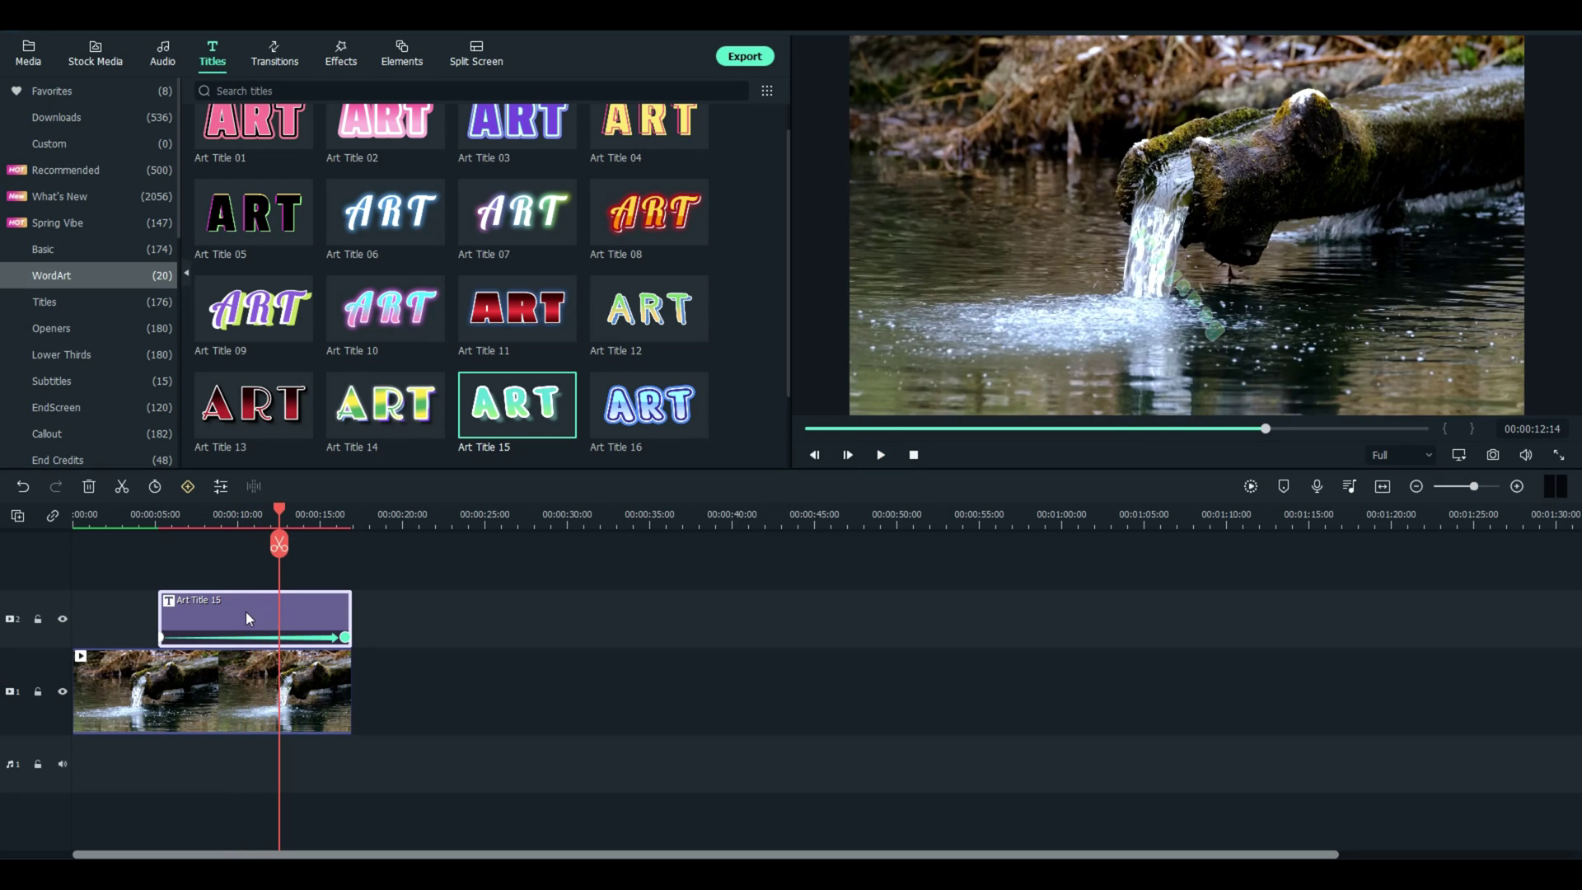
- Replace the "Beautiful" title with Art Title 06 near the start of the same track, followed directly by Art Title 07
{"action": "key", "text": "Delete"}
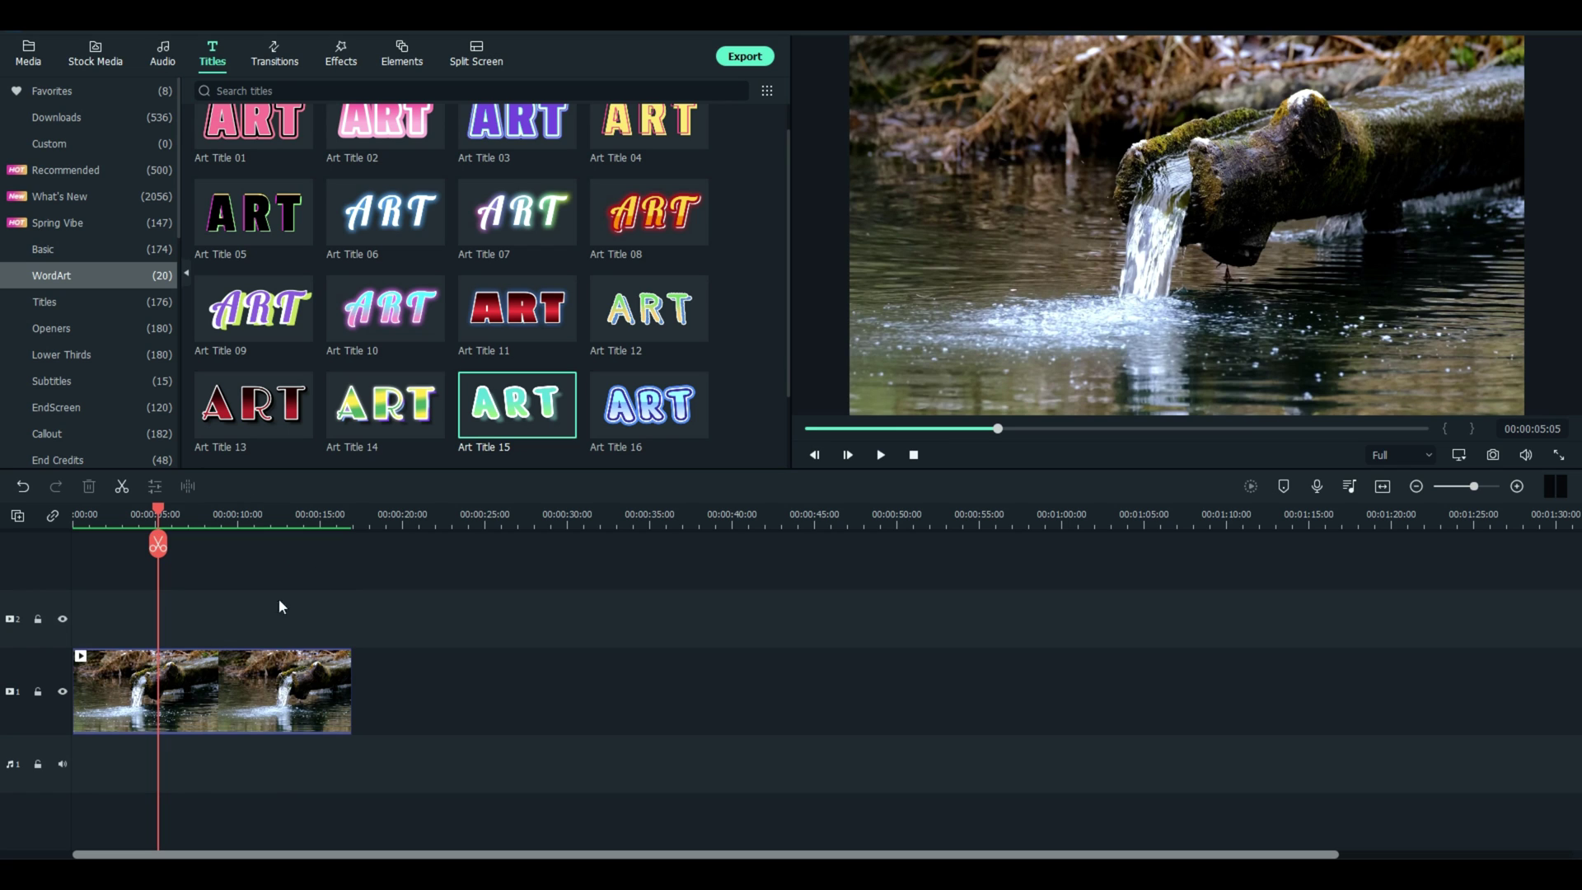
{"action": "left_click_drag", "start_coordinate": [391, 229], "coordinate": [79, 639]}
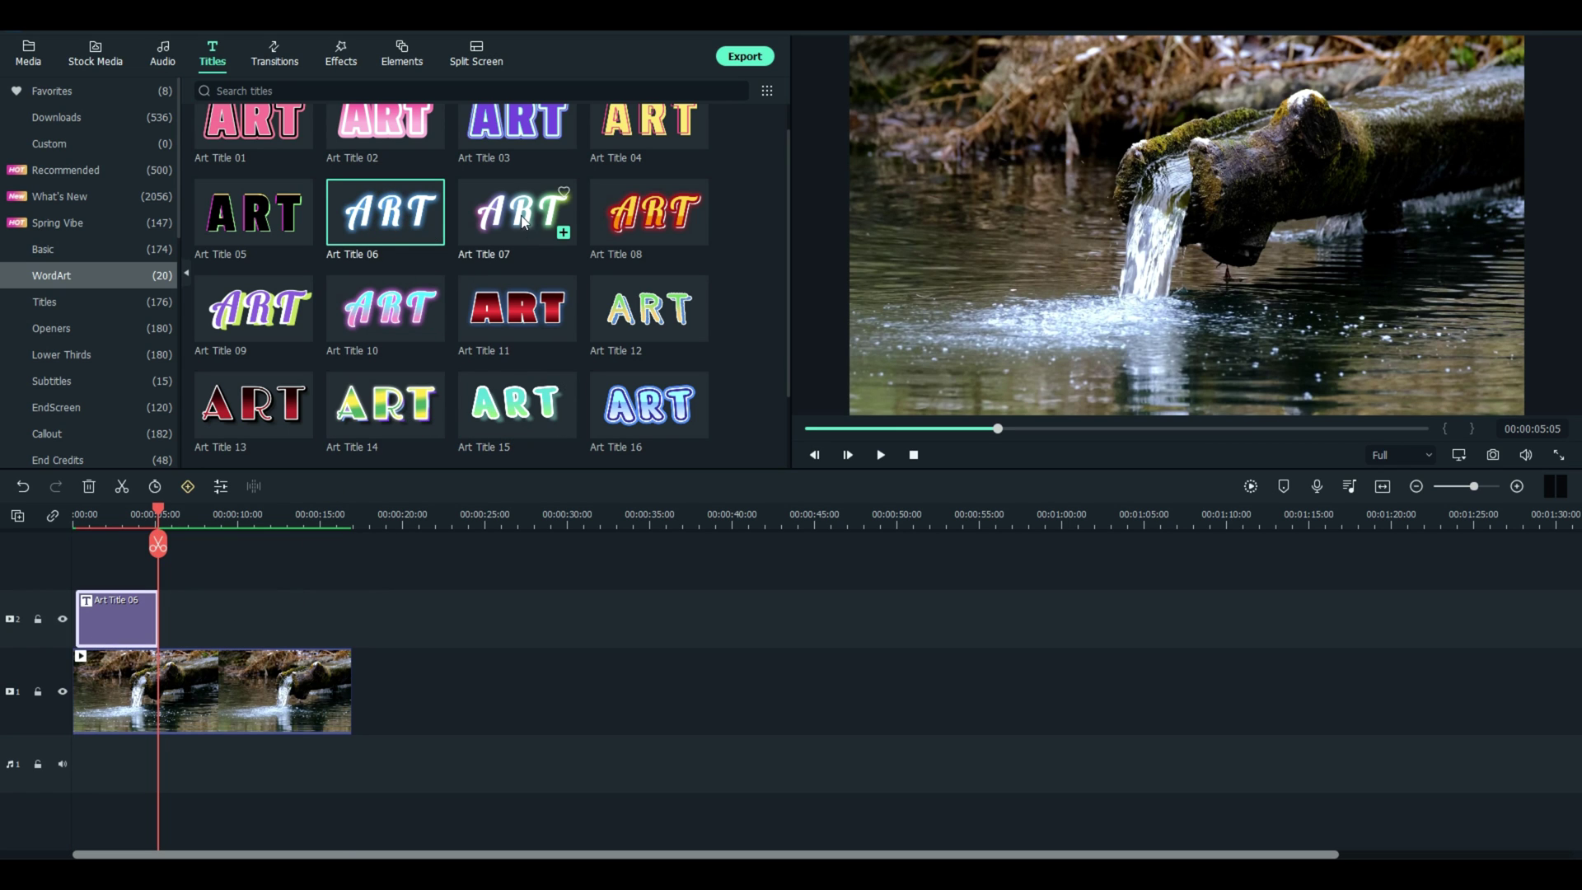
{"action": "left_click_drag", "start_coordinate": [519, 212], "coordinate": [172, 614]}
- Change the Art Title 06 text to "This is" and apply the edit
{"action": "left_click_drag", "start_coordinate": [158, 509], "coordinate": [107, 510]}
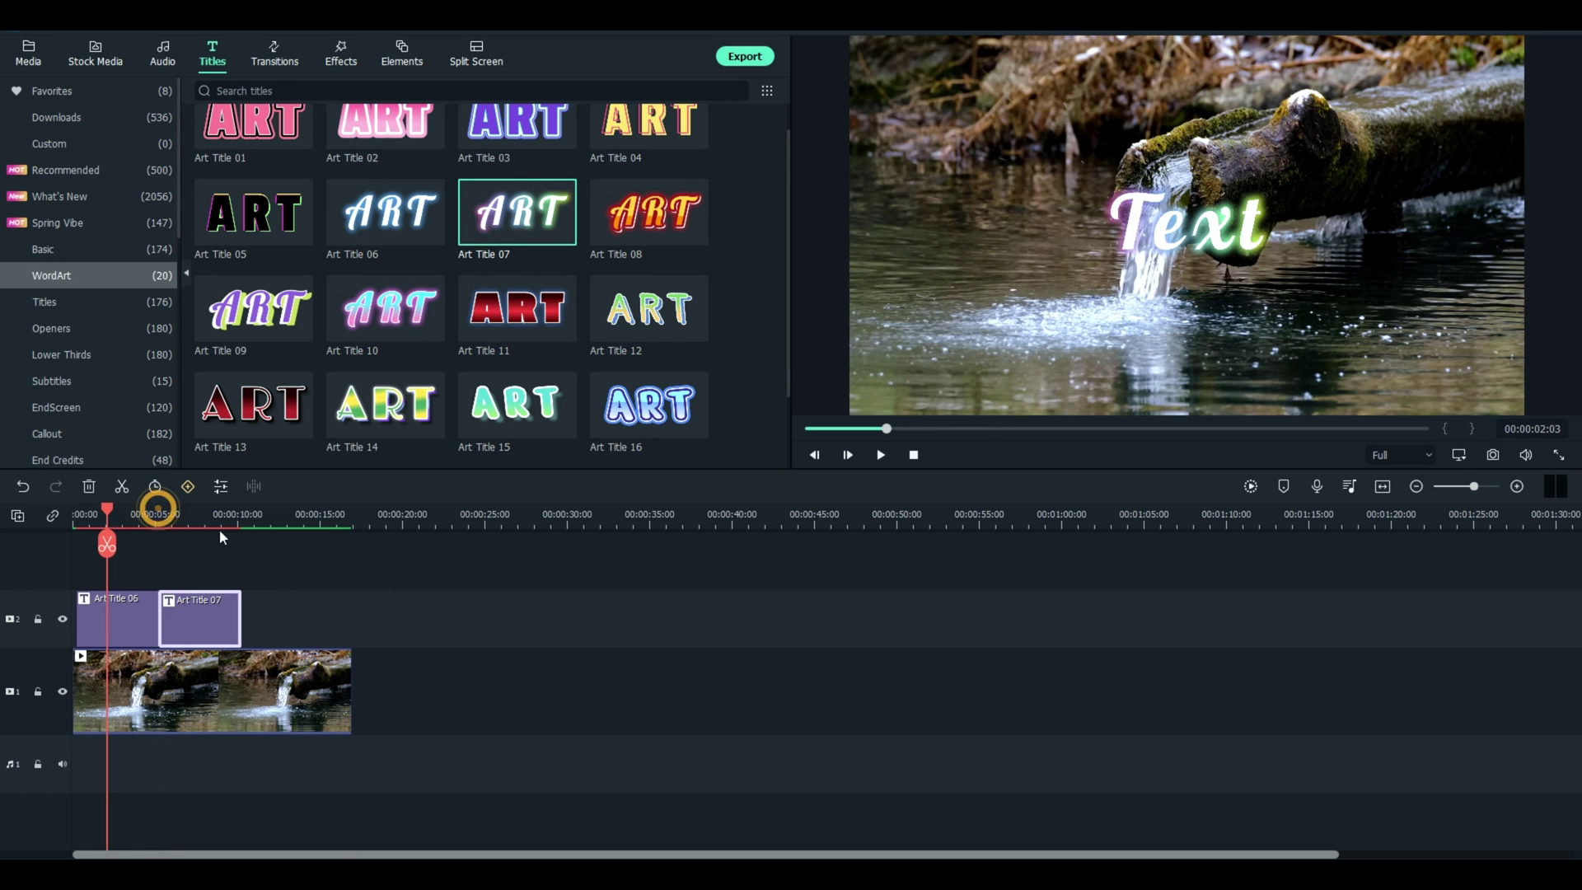
{"action": "left_click", "coordinate": [1176, 227]}
{"action": "double_click", "coordinate": [1175, 226]}
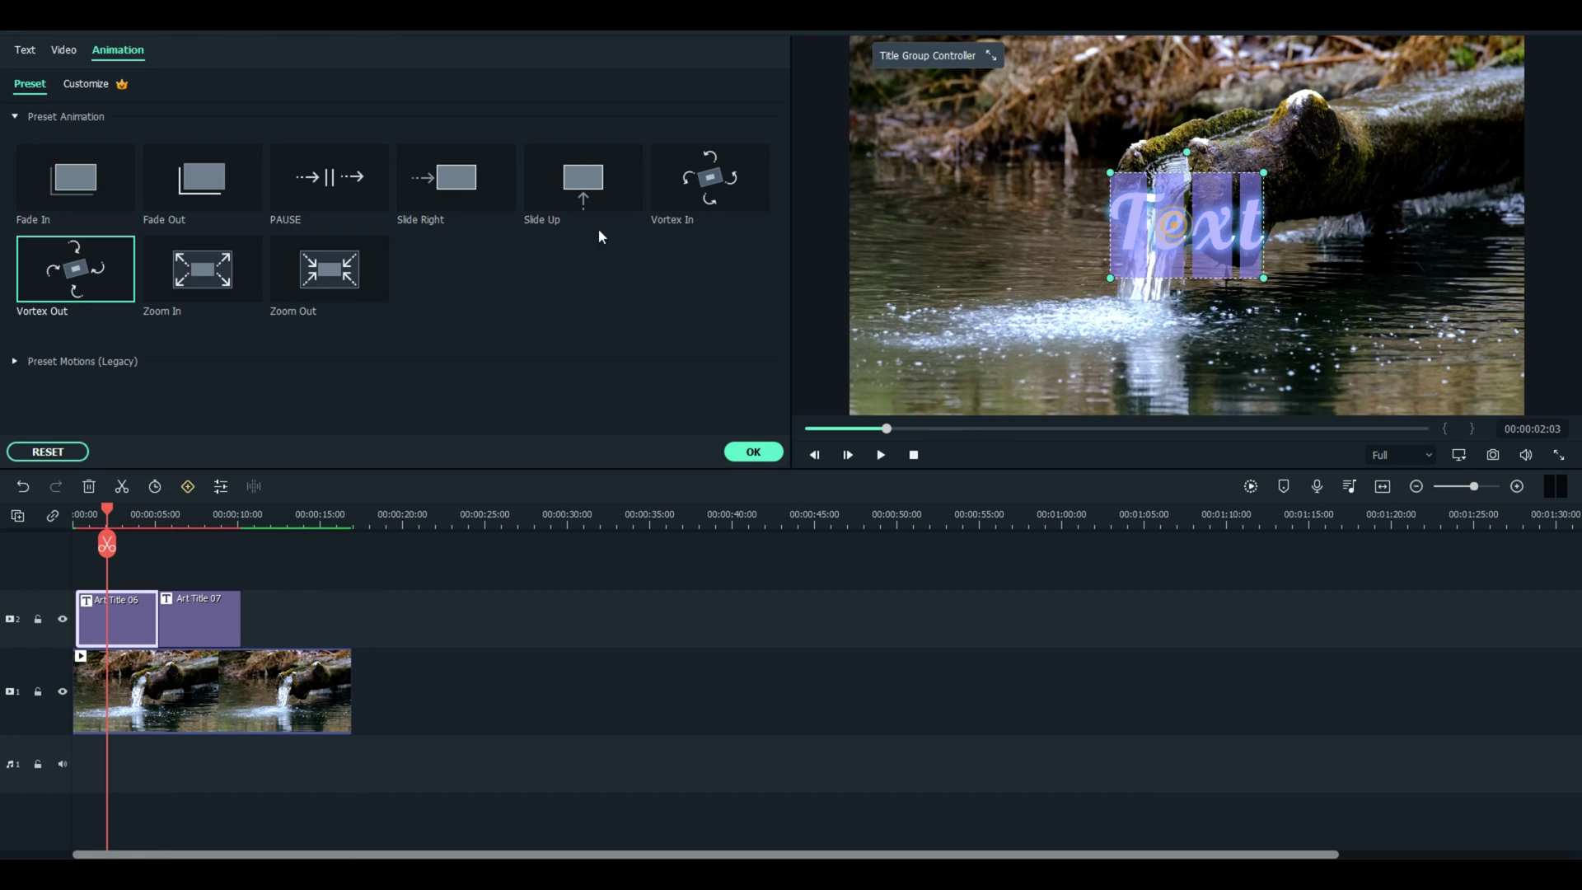
{"action": "left_click", "coordinate": [25, 52]}
{"action": "left_click", "coordinate": [354, 169]}
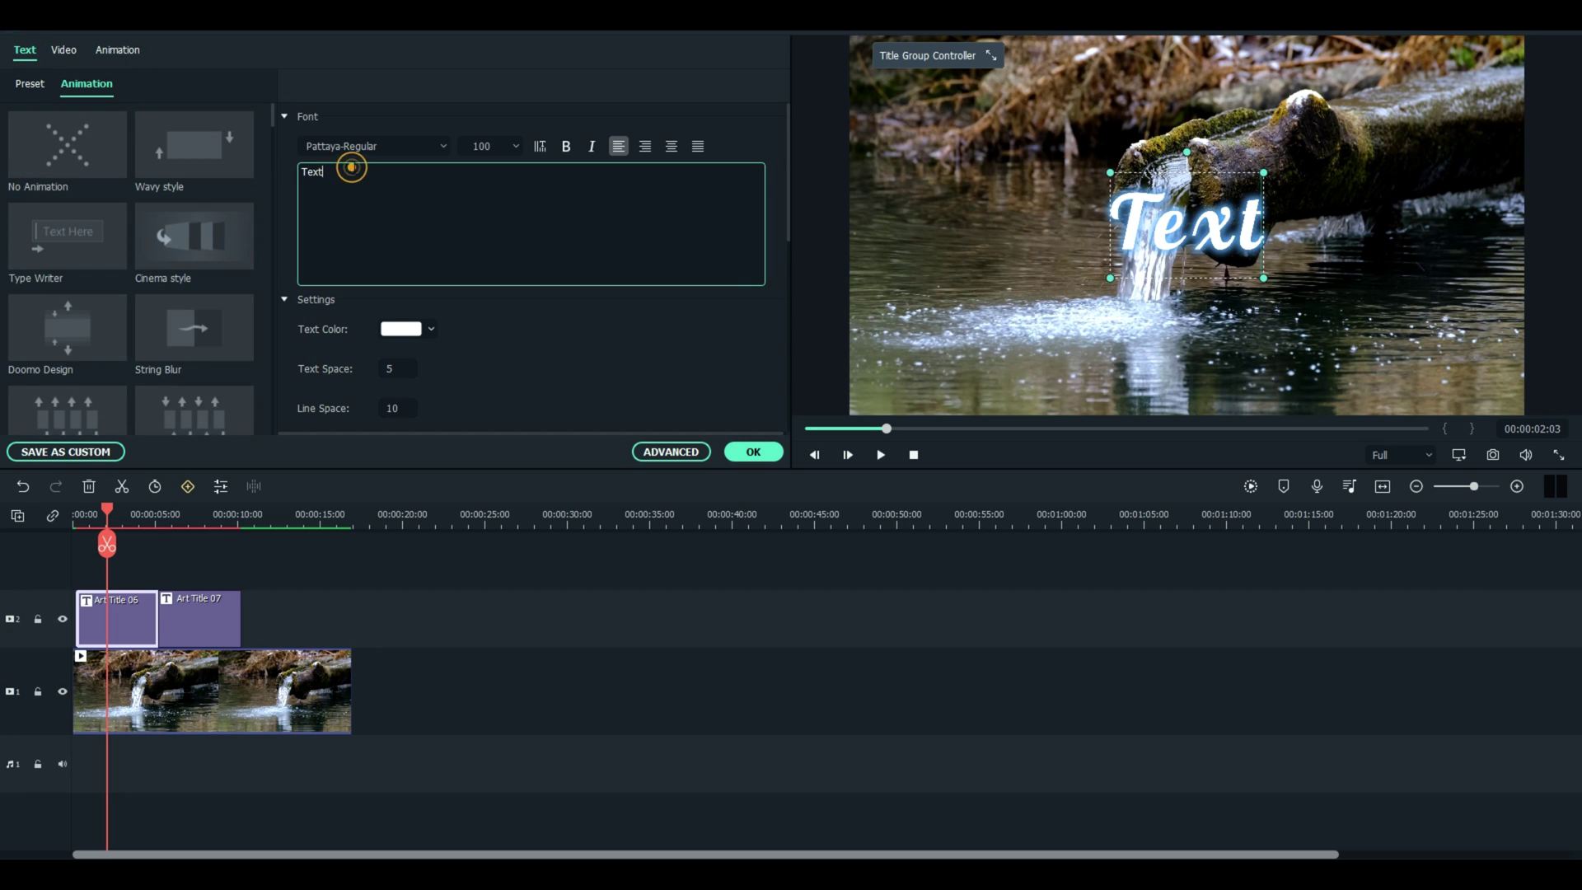
{"action": "double_click", "coordinate": [338, 175]}
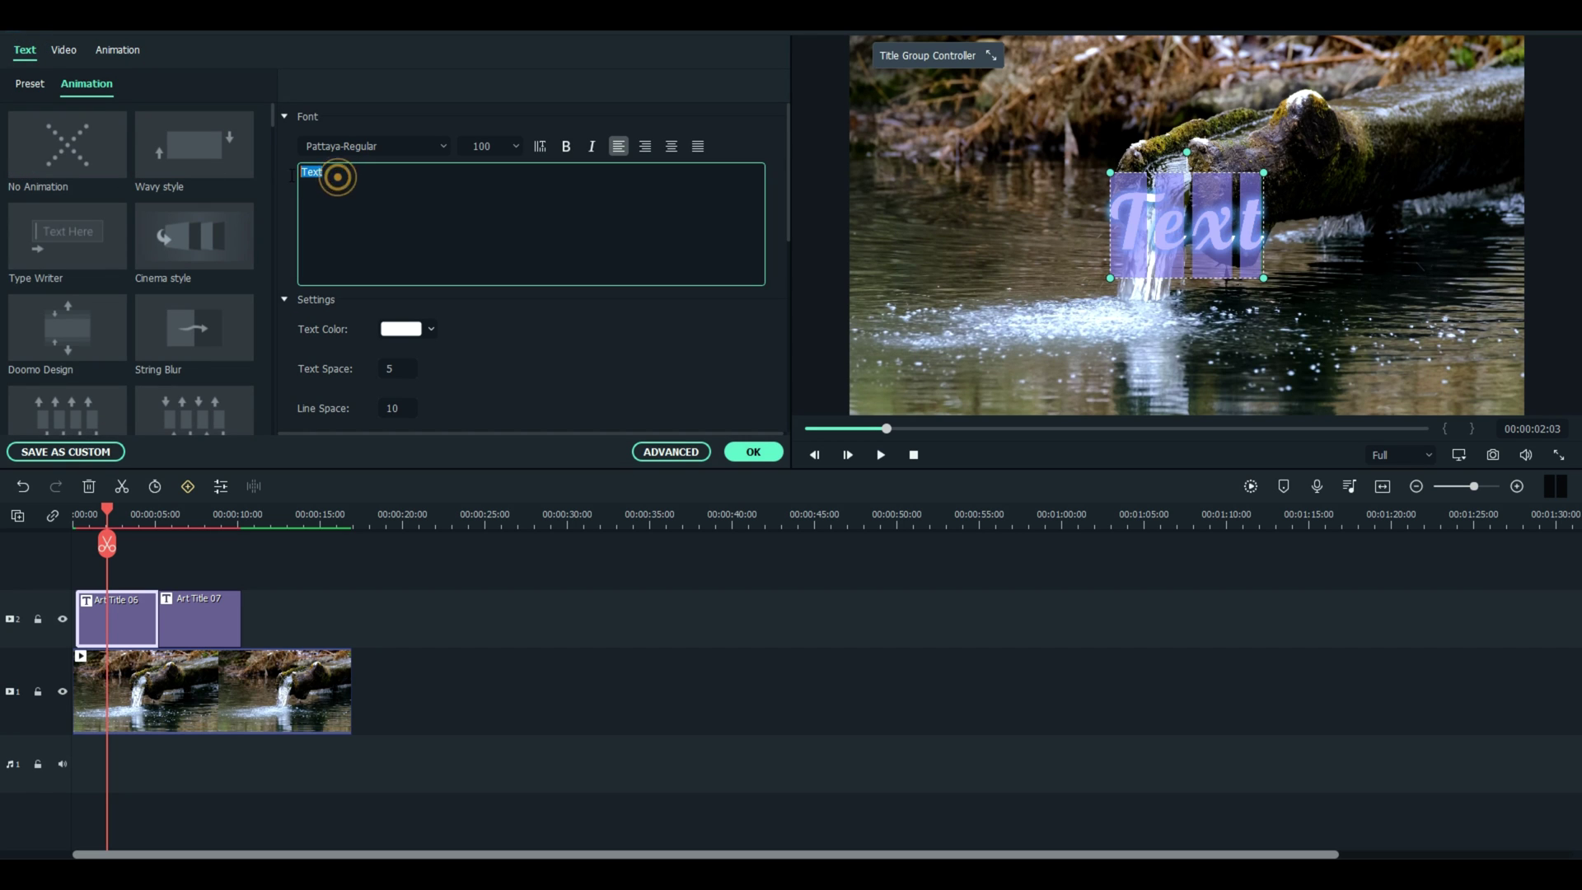
{"action": "type", "text": "This is"}
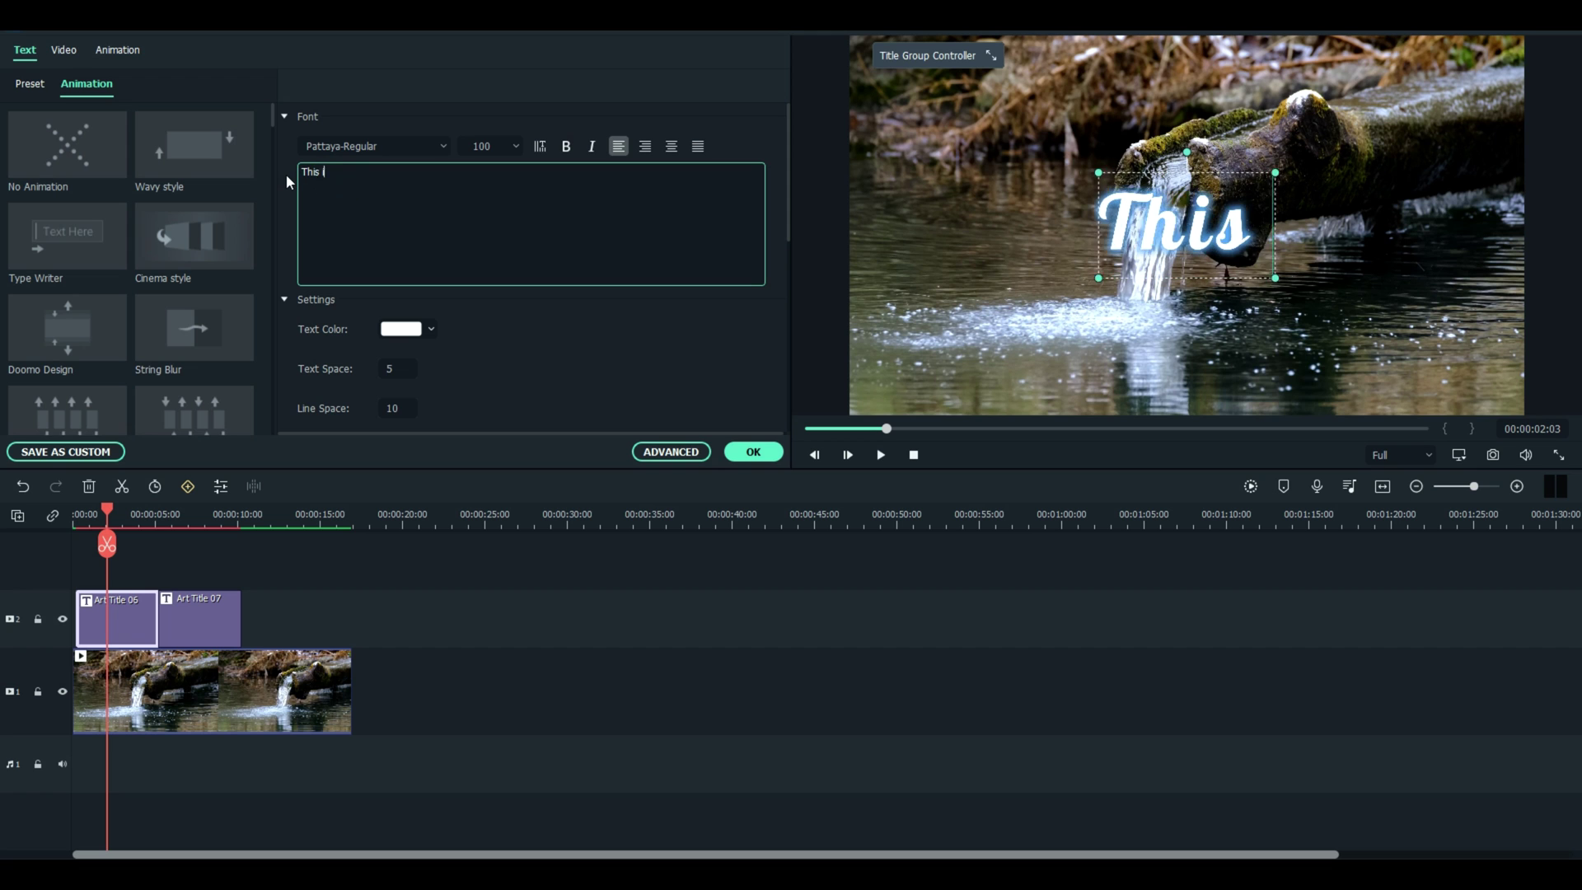
{"action": "left_click", "coordinate": [753, 452]}
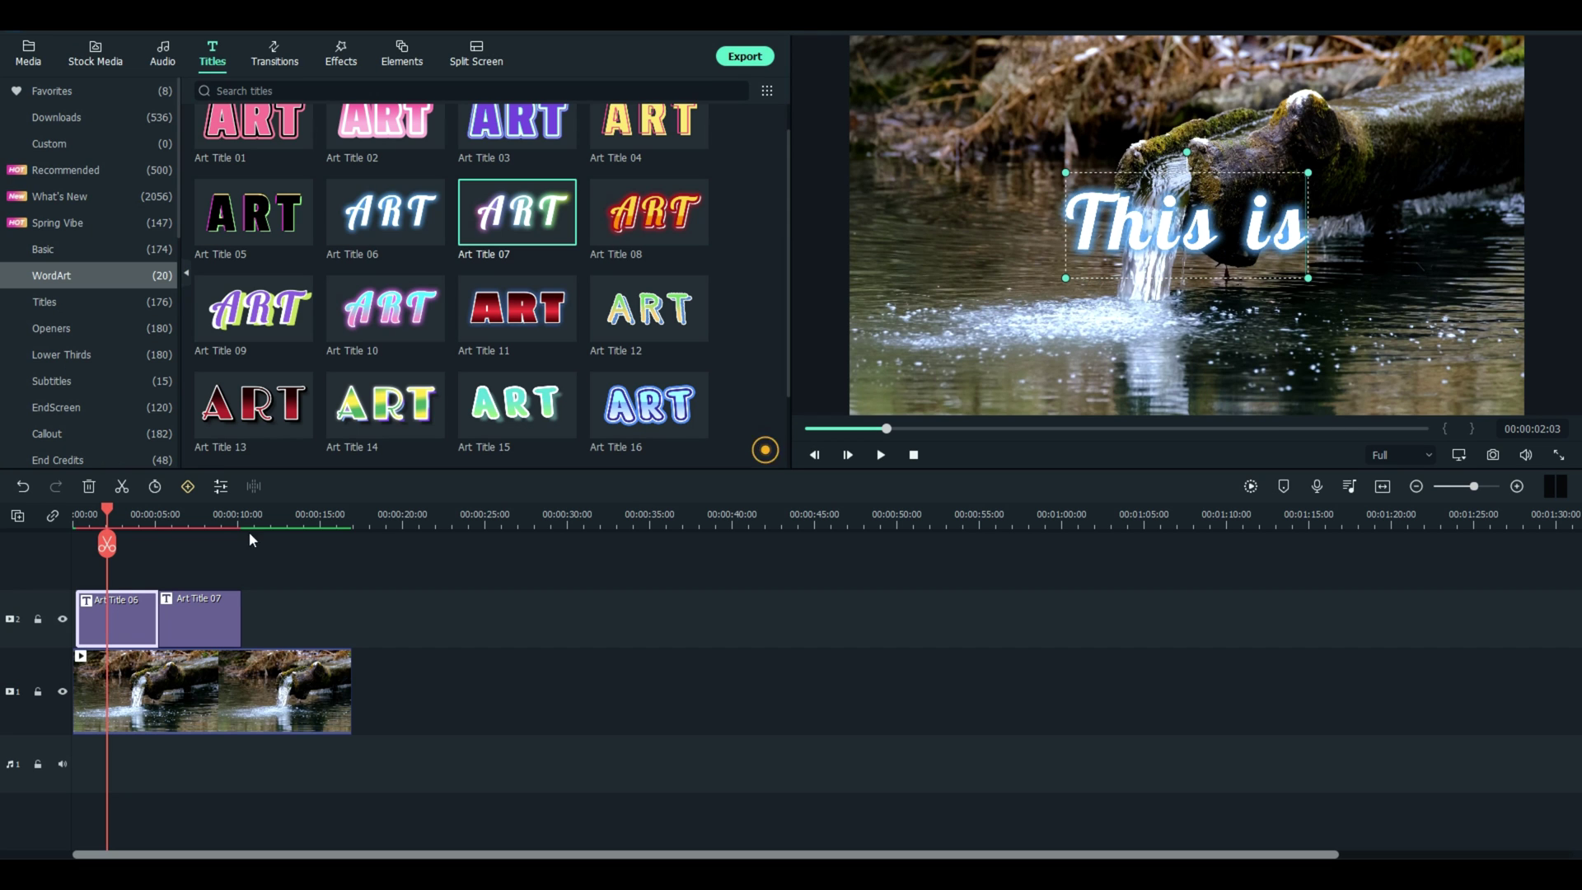
- Move Art Title 07 to a new track above Art Title 06 at the timeline start, and place its text below "This is"
{"action": "left_click_drag", "start_coordinate": [109, 514], "coordinate": [181, 514]}
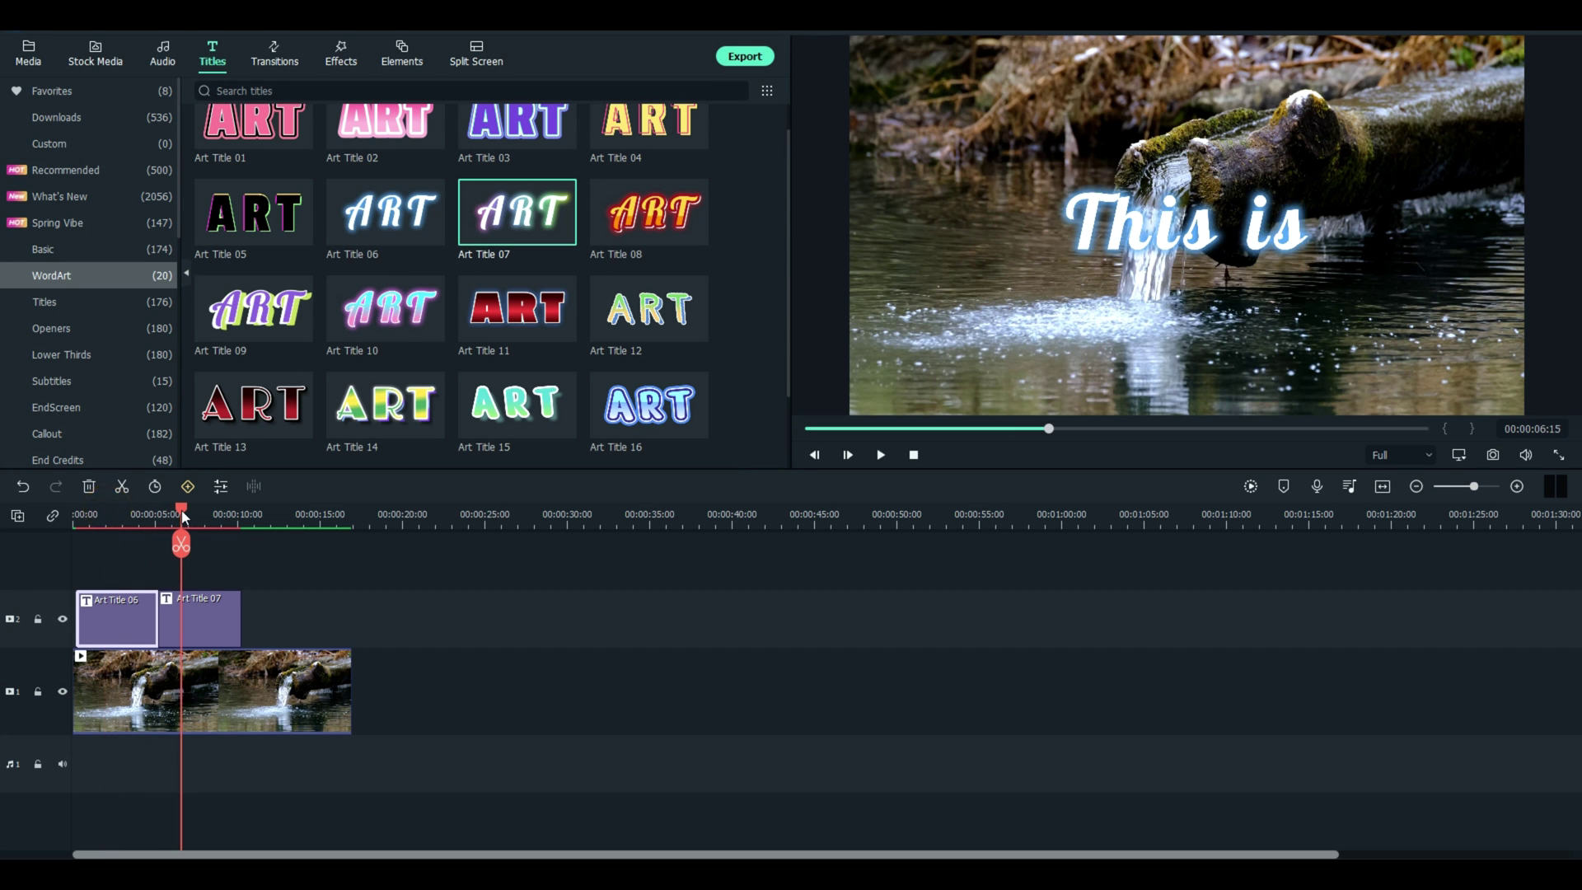
{"action": "left_click_drag", "start_coordinate": [219, 630], "coordinate": [124, 544]}
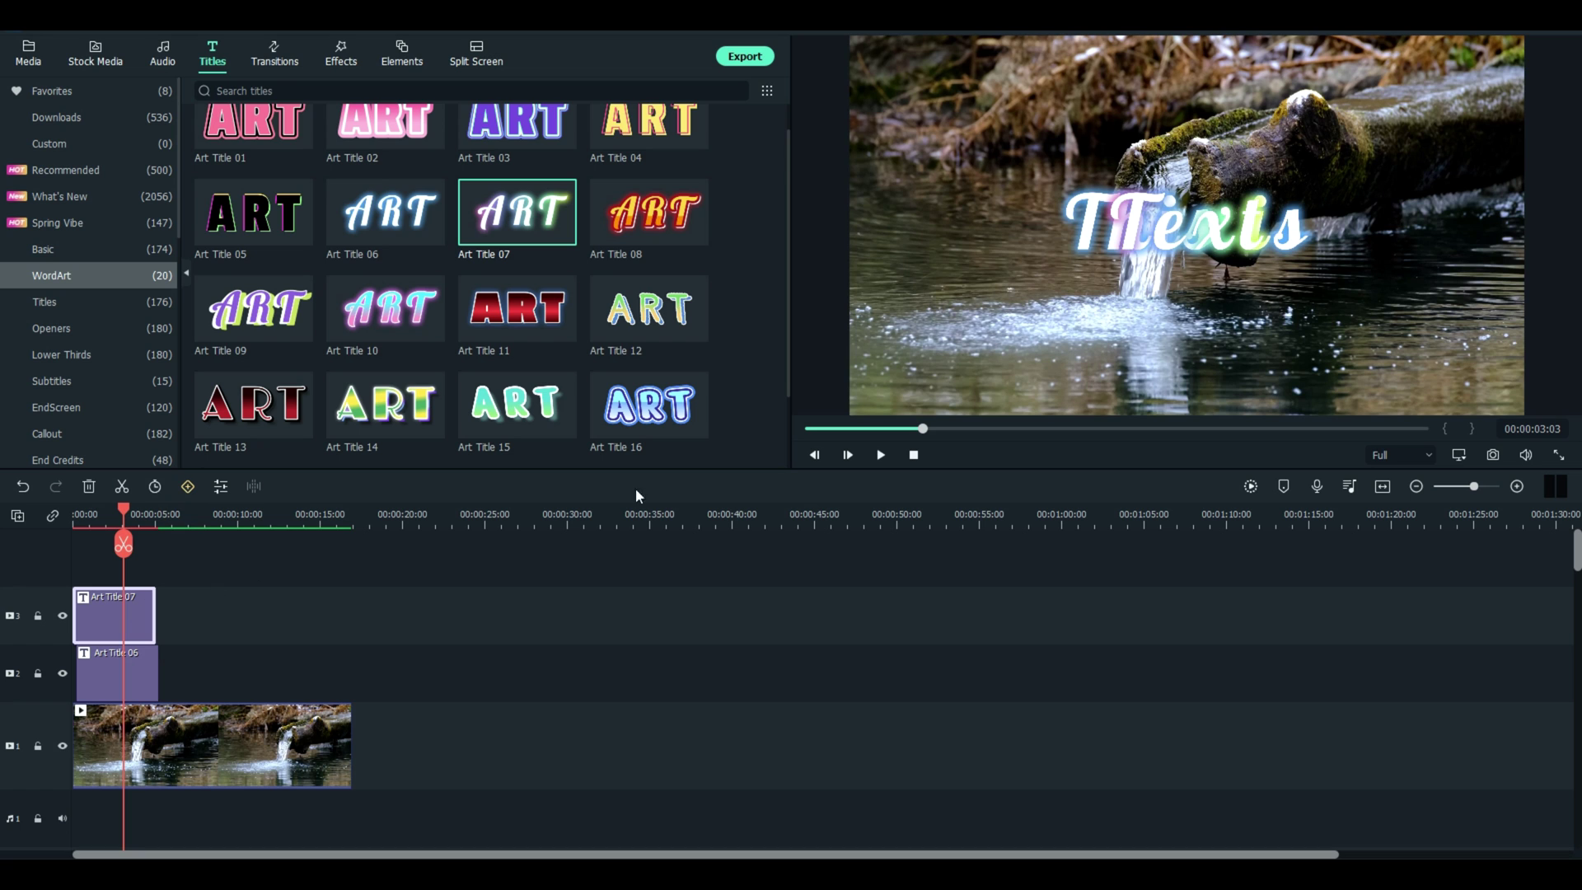
{"action": "left_click_drag", "start_coordinate": [1174, 237], "coordinate": [1183, 334]}
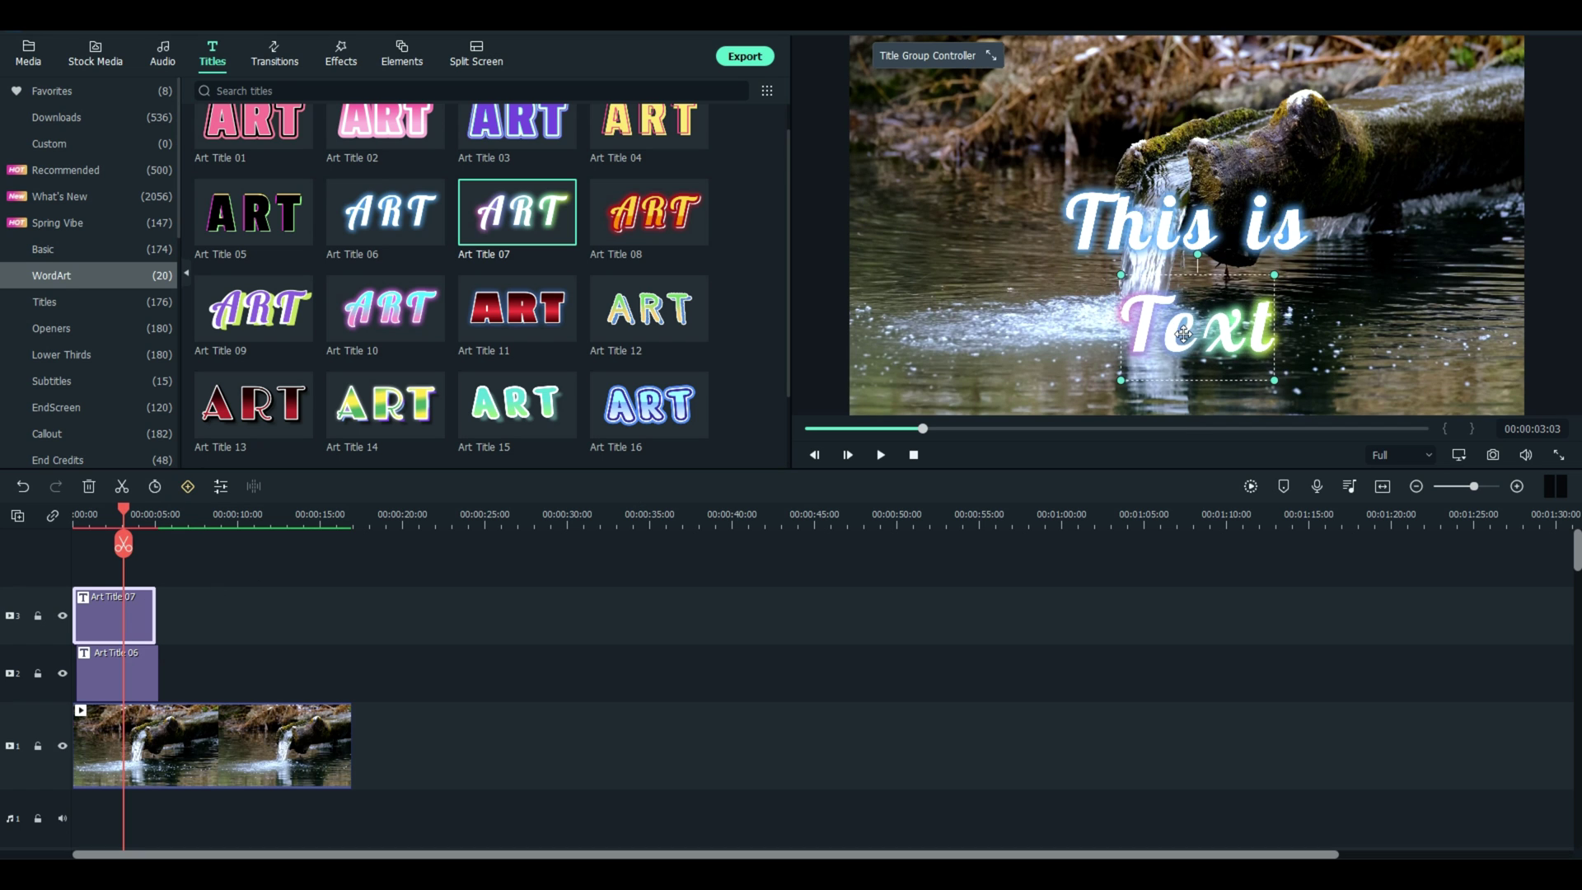
- Change the Art Title 07 text to "water" and apply the edit
{"action": "double_click", "coordinate": [1182, 334]}
{"action": "type", "text": "water"}
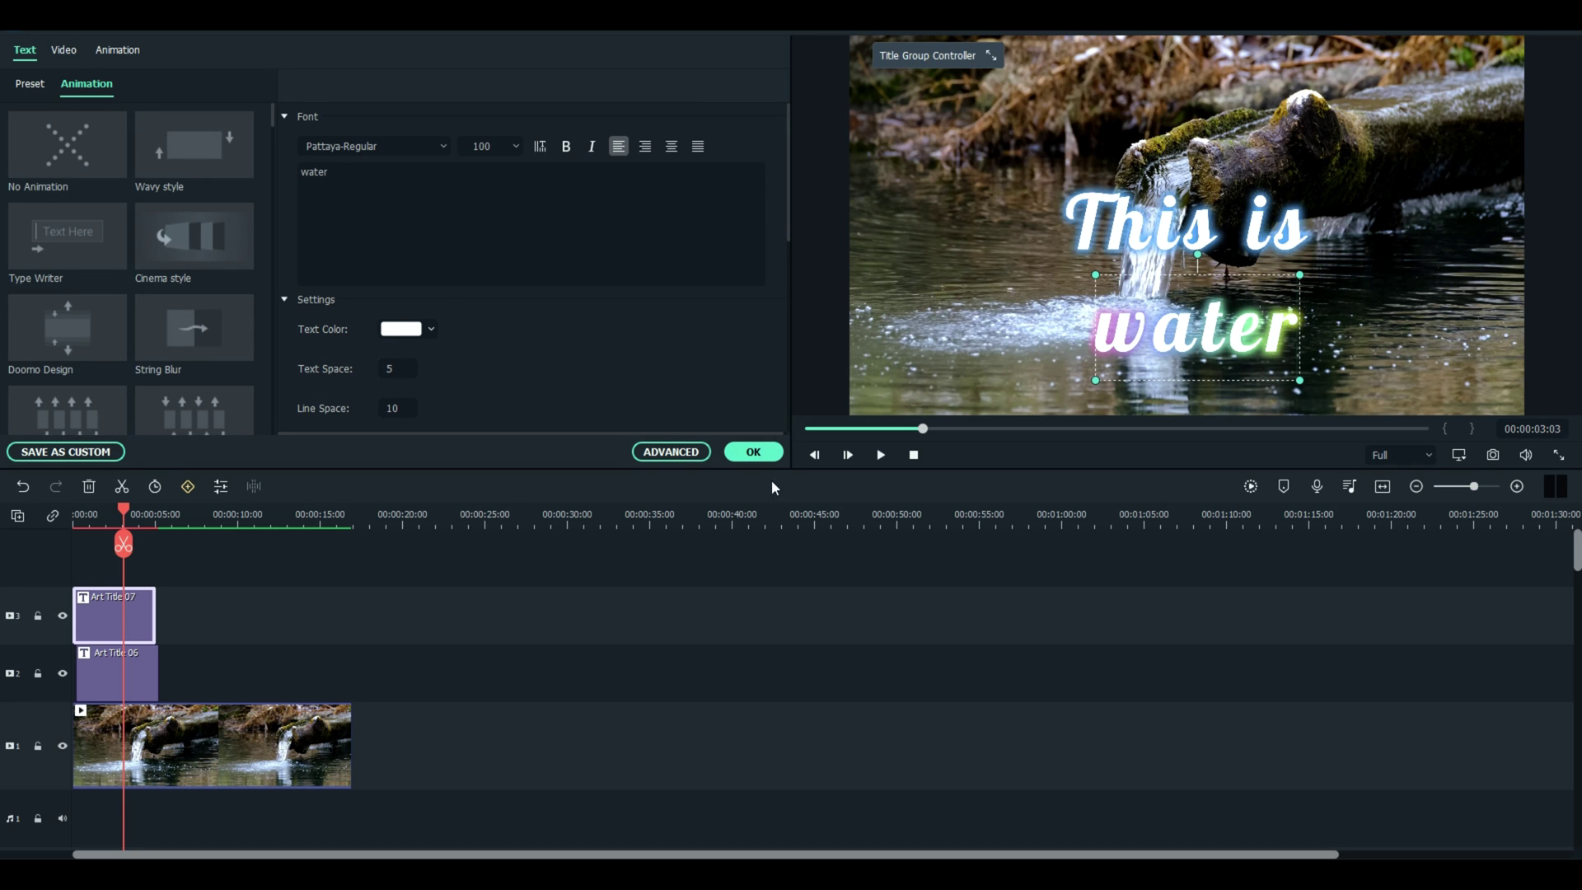
{"action": "left_click", "coordinate": [753, 451]}
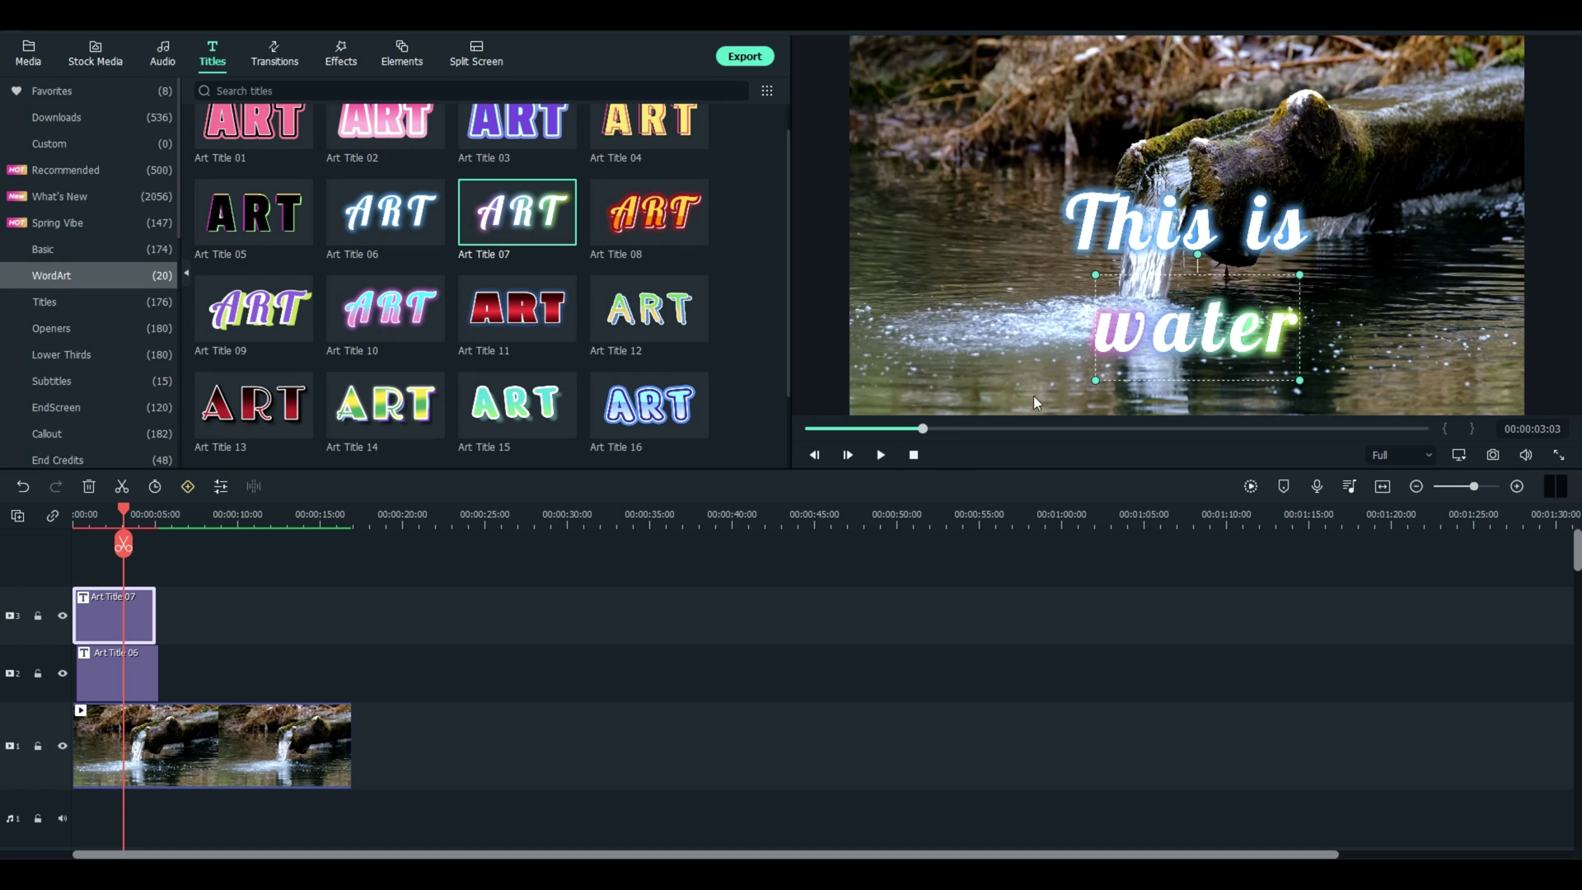
- Enlarge the "water" title and move the "This is" title higher in the video frame
{"action": "left_click_drag", "start_coordinate": [1096, 380], "coordinate": [1206, 338]}
{"action": "left_click", "coordinate": [1162, 210]}
{"action": "left_click_drag", "start_coordinate": [1162, 210], "coordinate": [1162, 161]}
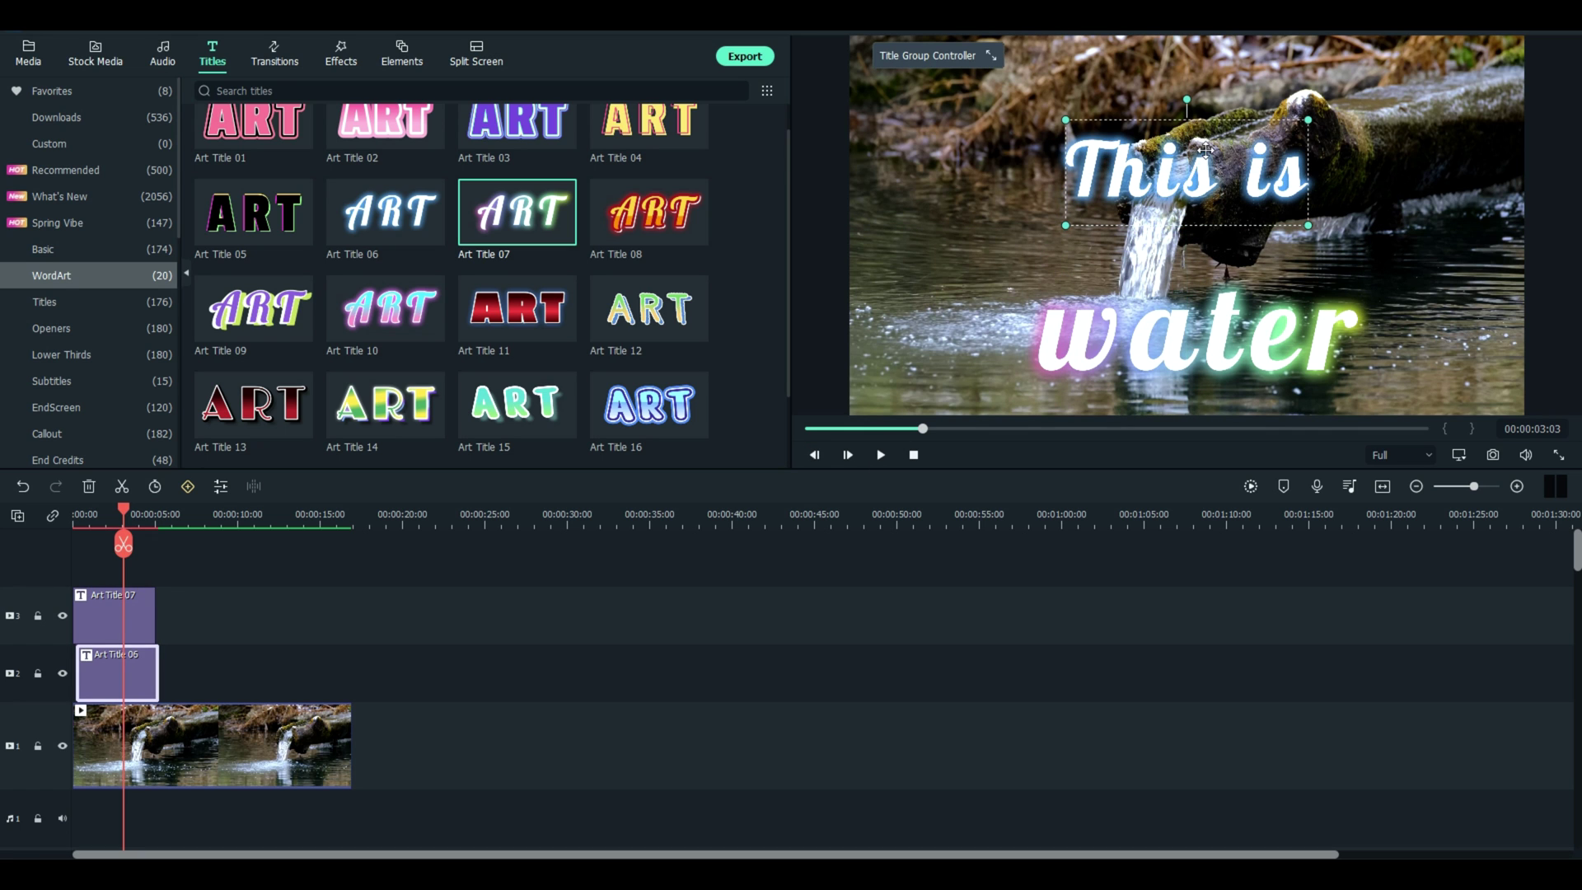
- Make the "This is" title bold and give its text fill a red textured effect in the advanced text editor
{"action": "double_click", "coordinate": [1187, 173]}
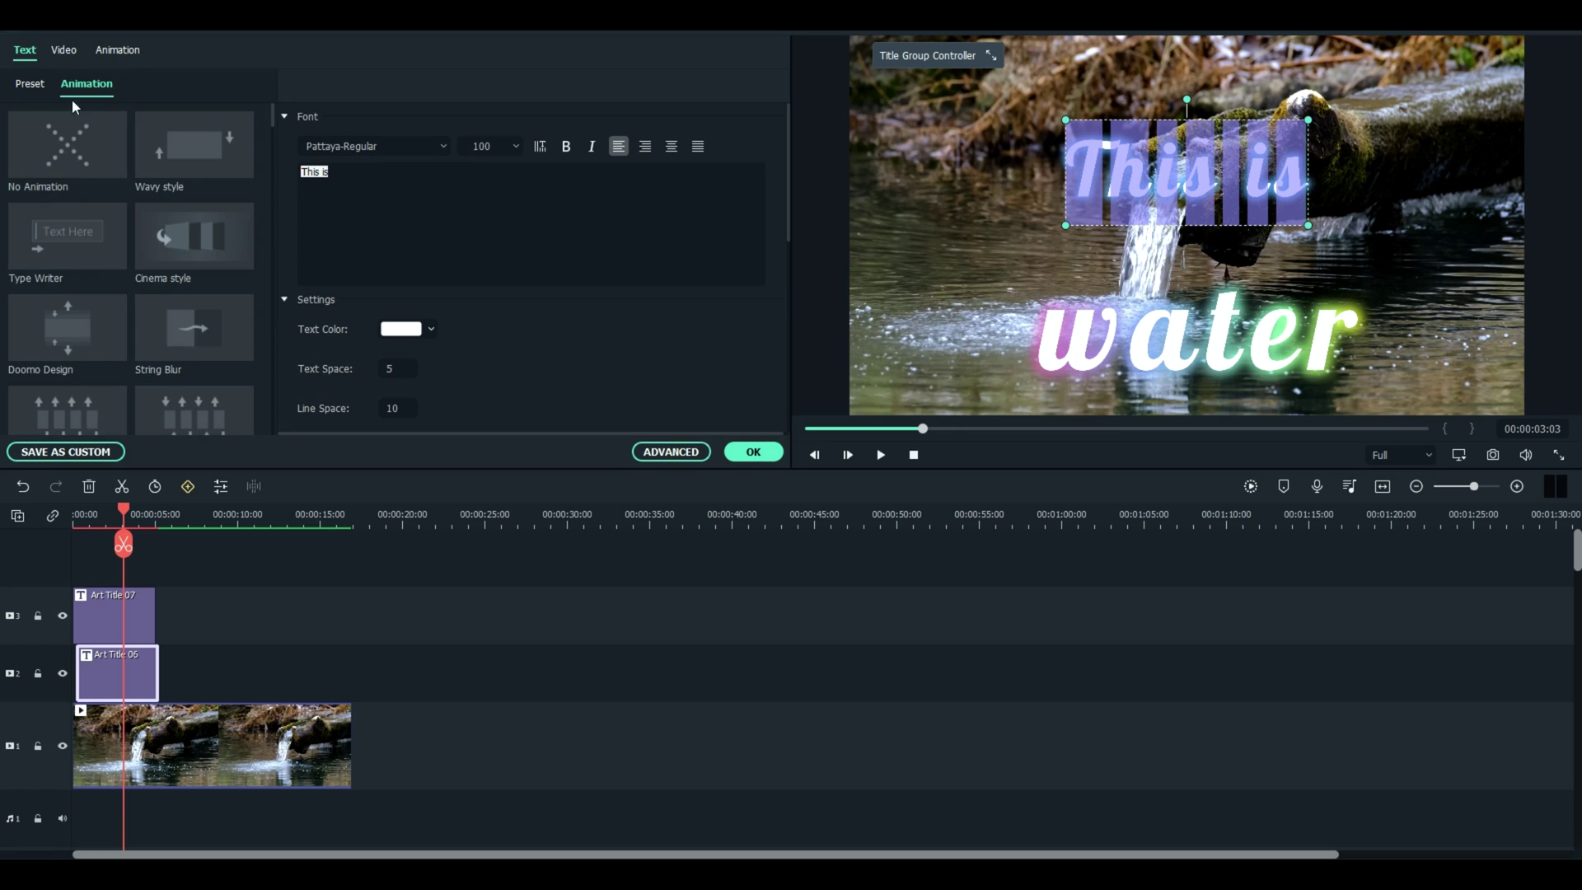
{"action": "left_click", "coordinate": [28, 85]}
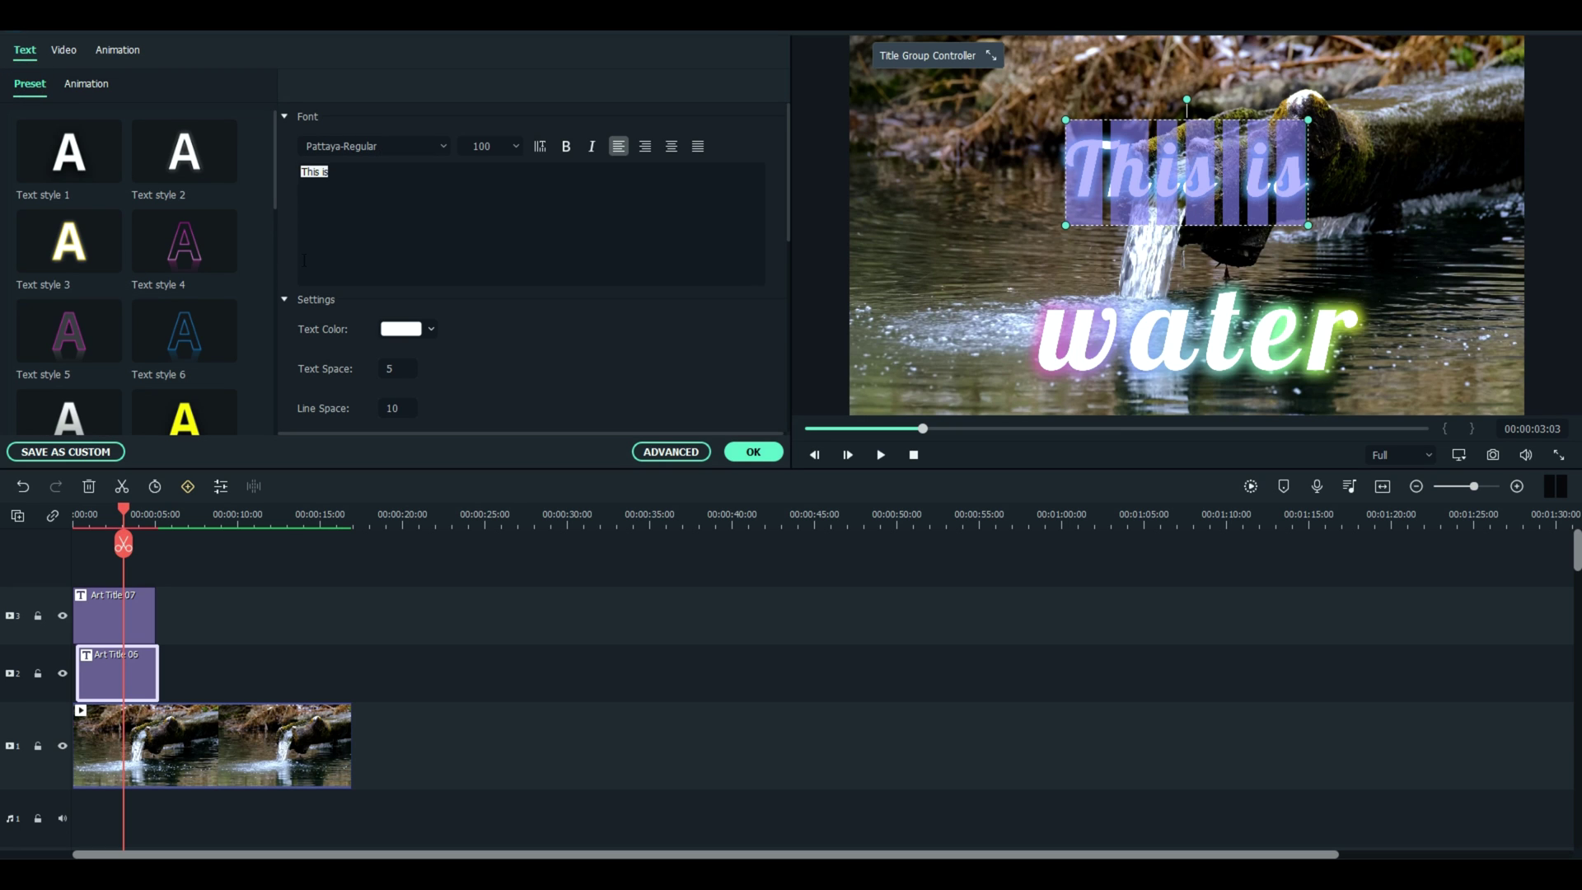
{"action": "left_click", "coordinate": [566, 146]}
{"action": "left_click", "coordinate": [680, 451]}
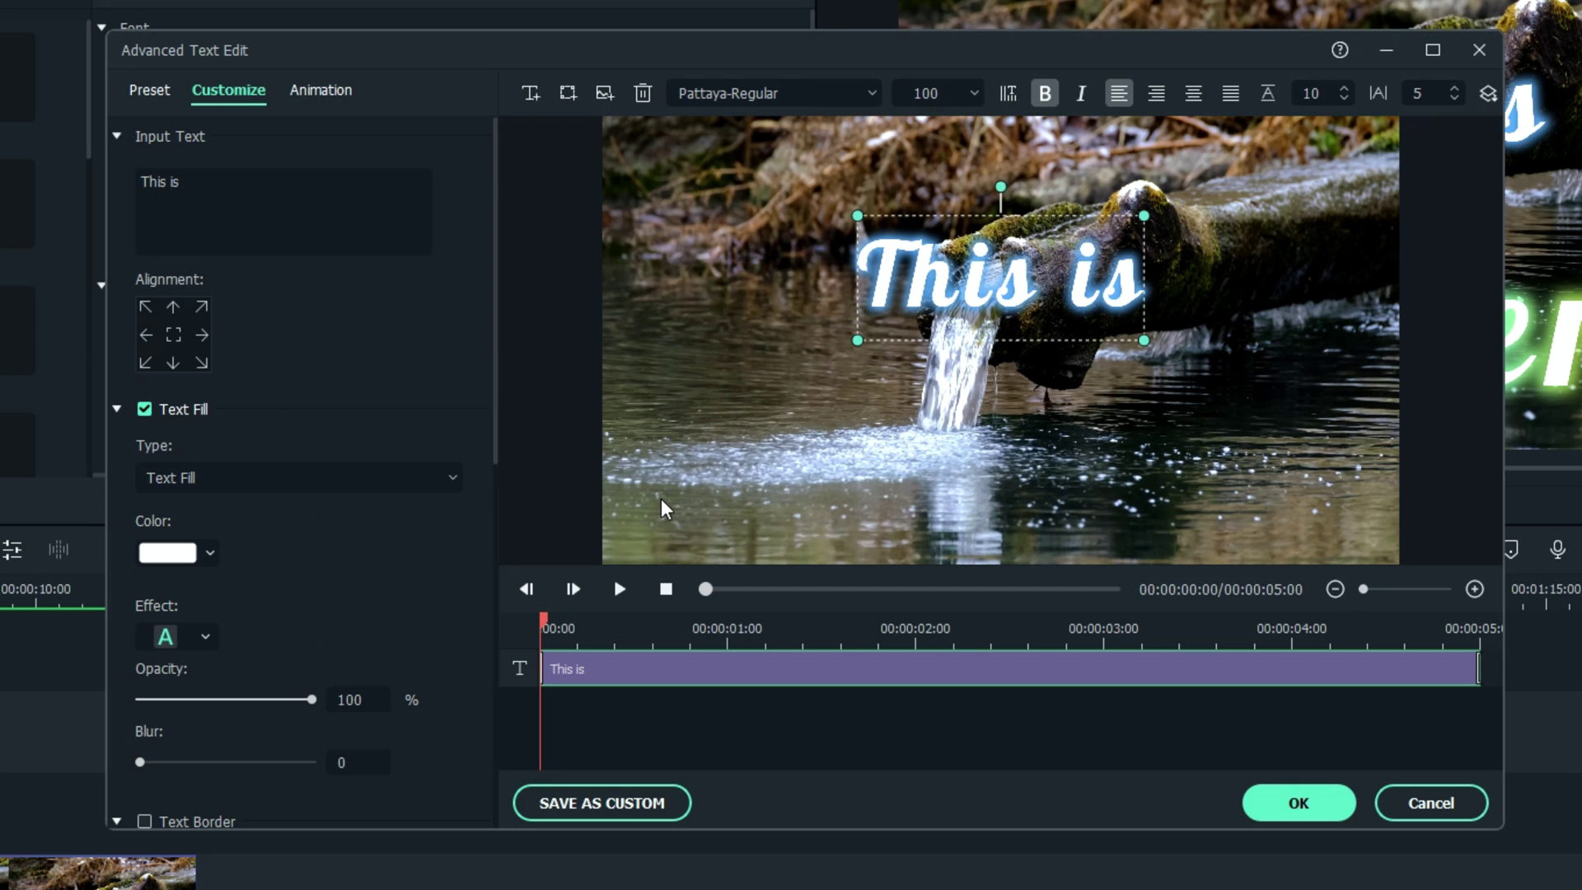
{"action": "scroll", "coordinate": [432, 430], "scroll_direction": "down", "scroll_amount": 3}
{"action": "scroll", "coordinate": [323, 575], "scroll_direction": "down", "scroll_amount": 6}
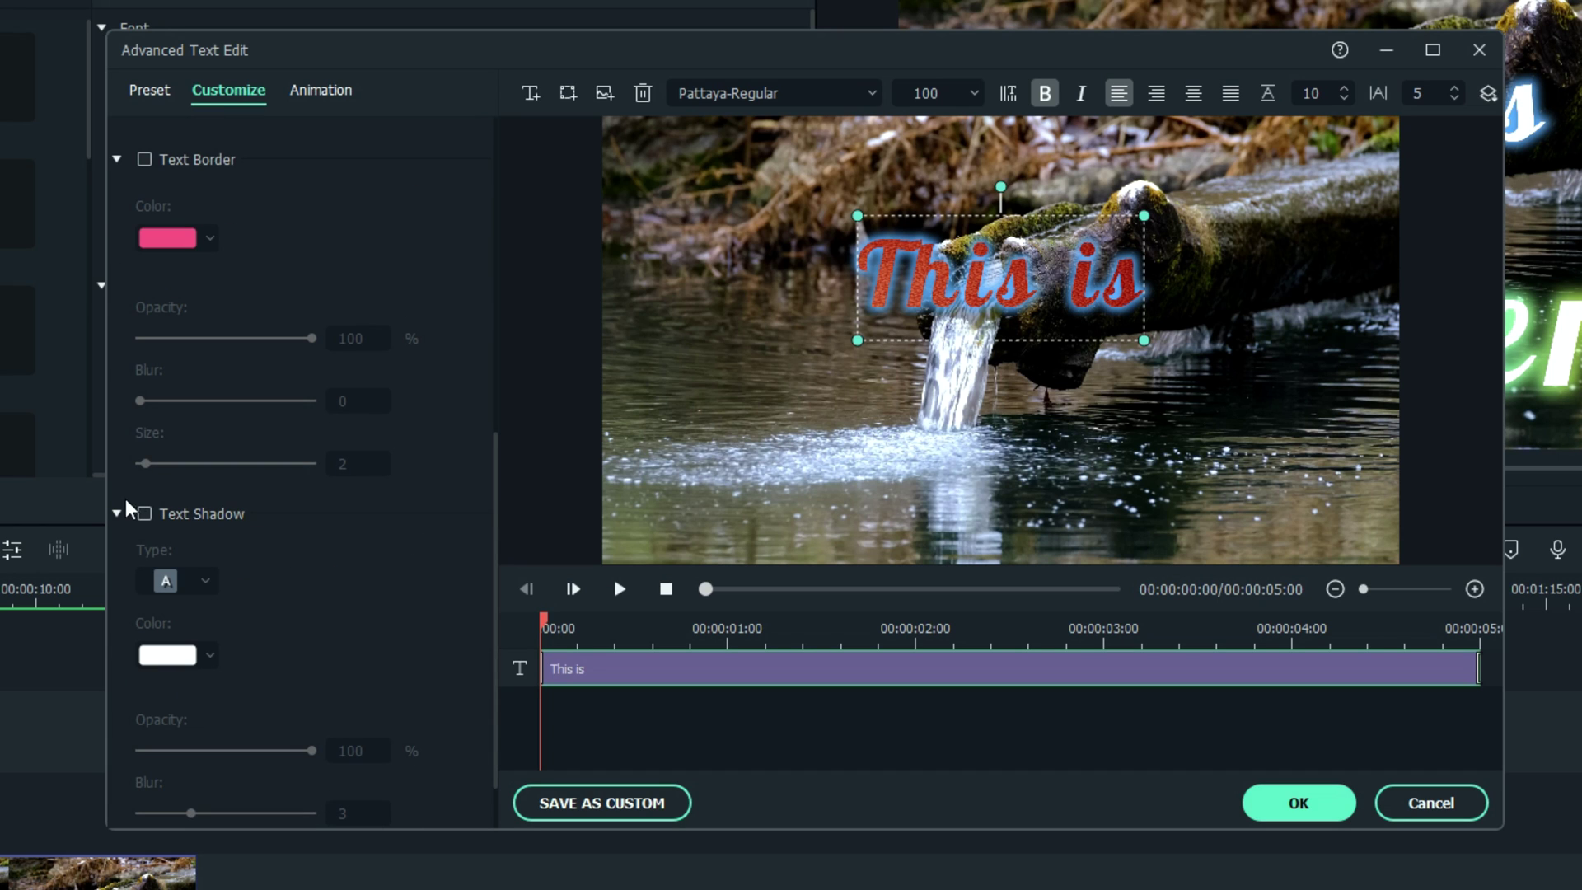
- Enable a white text shadow with a distance of 6 on the "This is" title and apply all title edits
{"action": "left_click", "coordinate": [144, 514]}
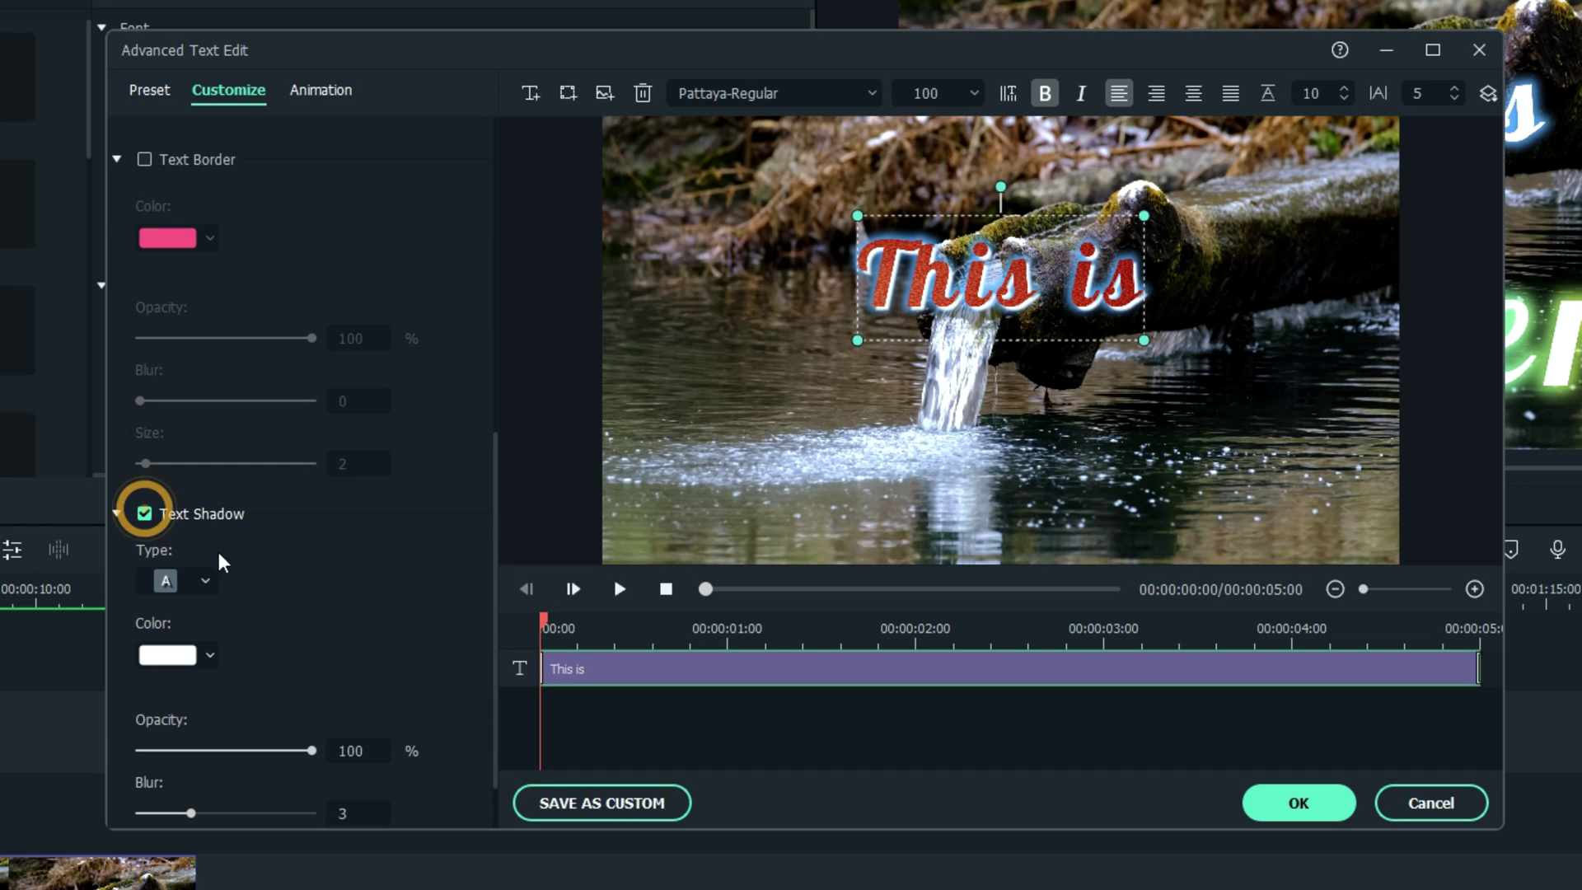
{"action": "scroll", "coordinate": [260, 714], "scroll_direction": "down", "scroll_amount": 1}
{"action": "left_click_drag", "start_coordinate": [163, 797], "coordinate": [201, 807]}
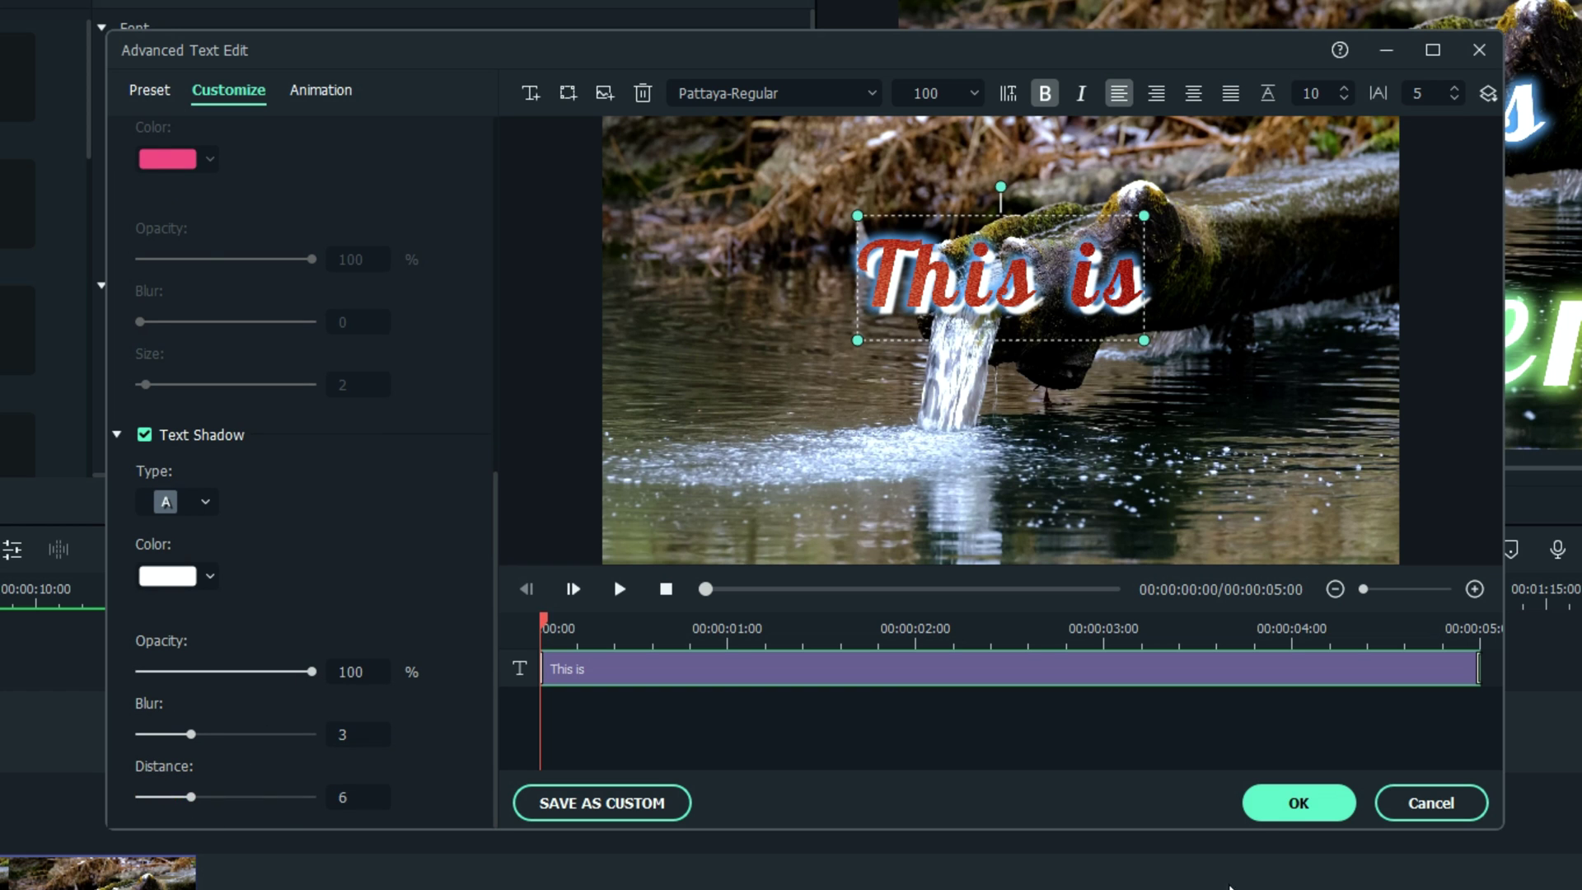
{"action": "left_click", "coordinate": [1286, 812]}
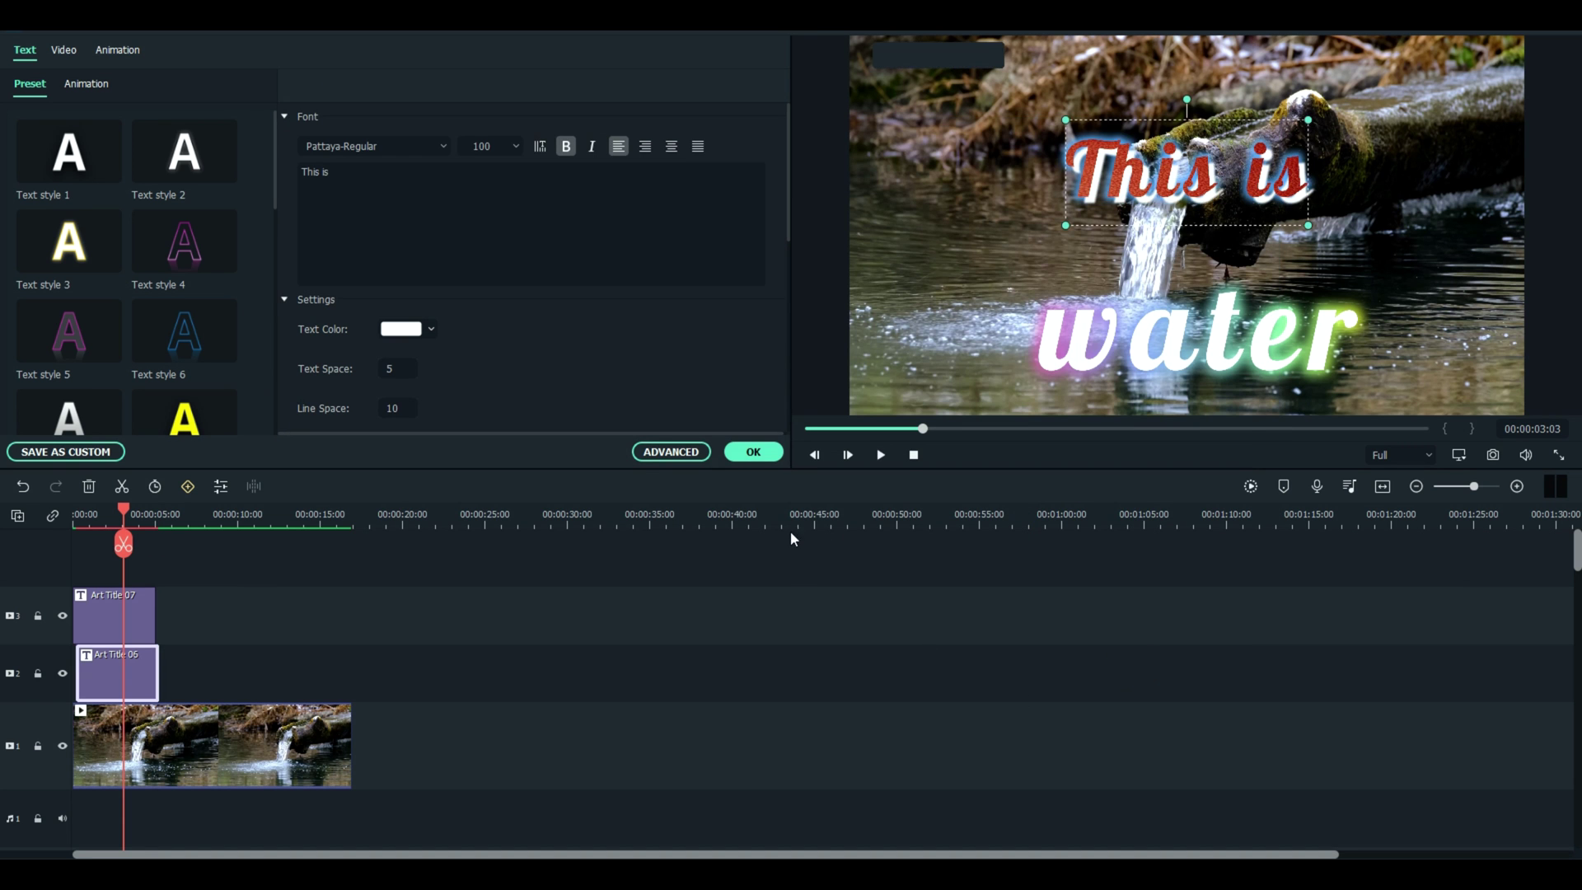
{"action": "left_click", "coordinate": [755, 452]}
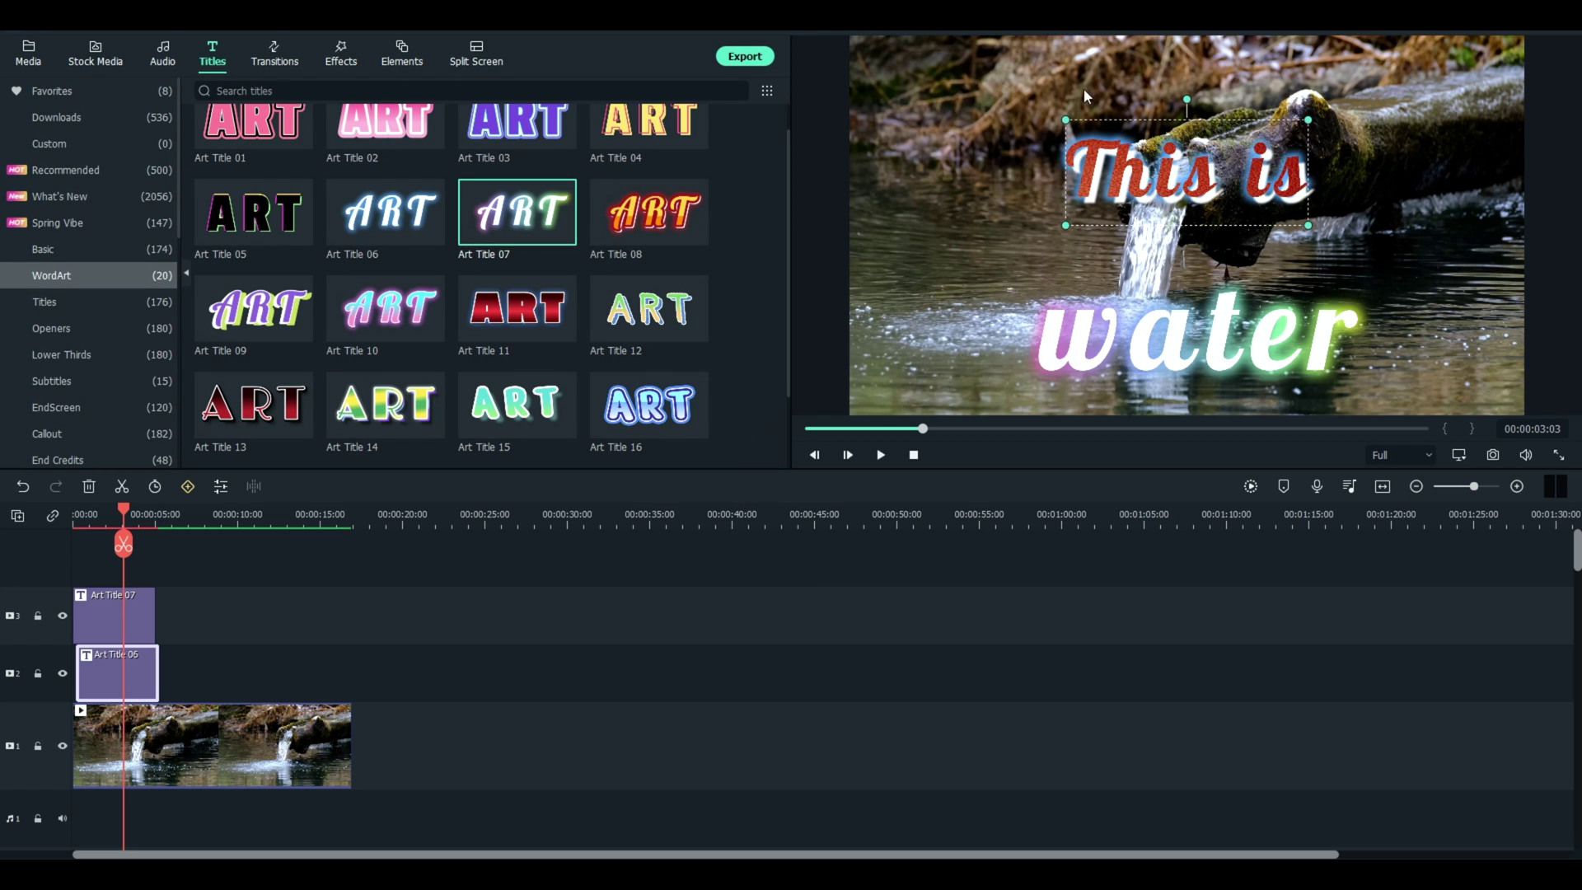